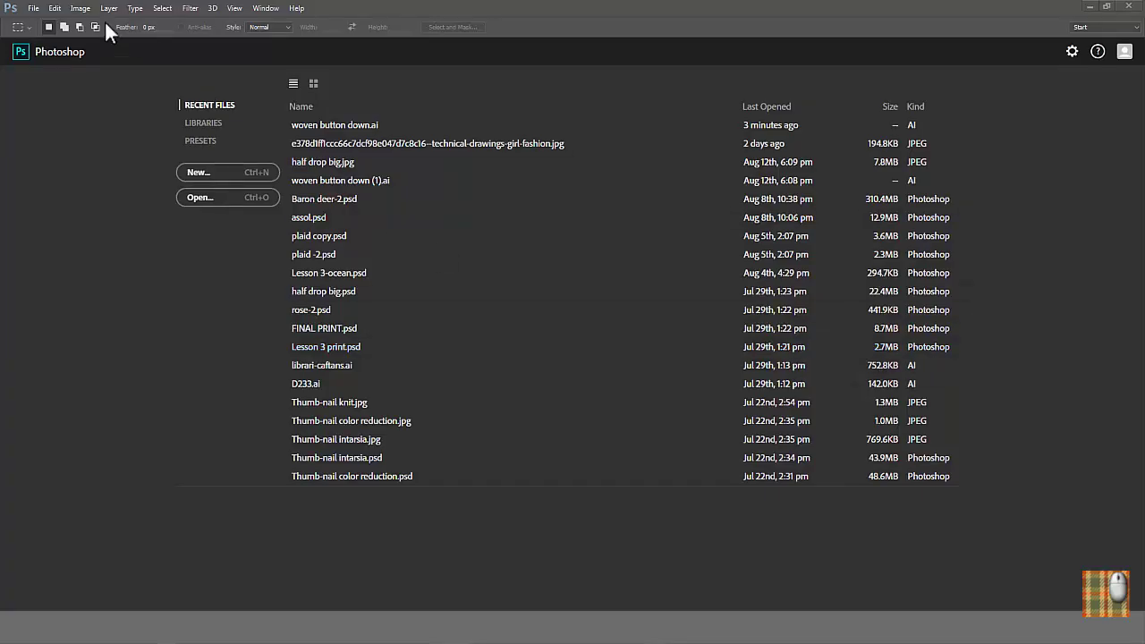
# Open the shirt drawing file woven button down.ai.
pyautogui.click(34, 8)
pyautogui.click(49, 39)
pyautogui.click(625, 309)
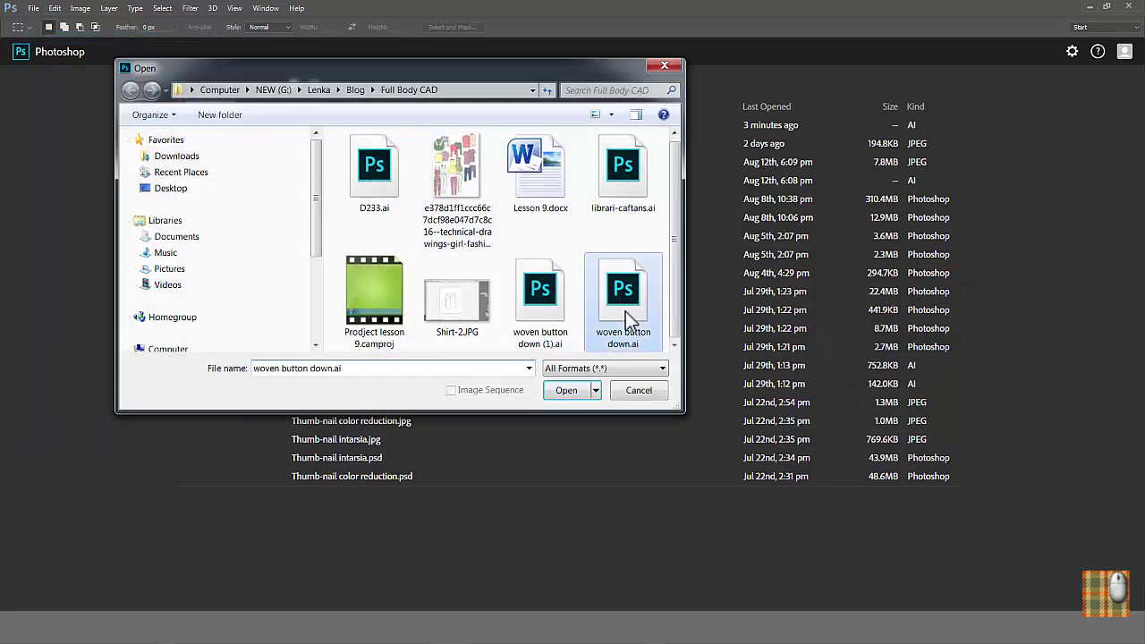
pyautogui.click(565, 390)
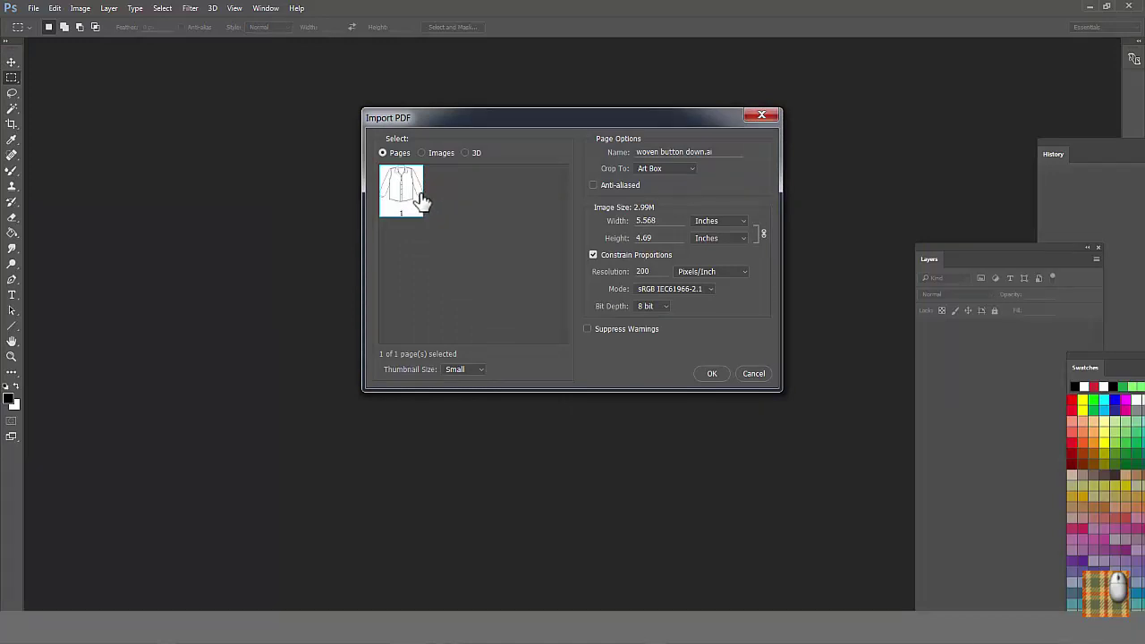
# Import the page cropped to Art Box, 24 inches wide with constrained proportions, in RGB Color mode.
pyautogui.click(651, 170)
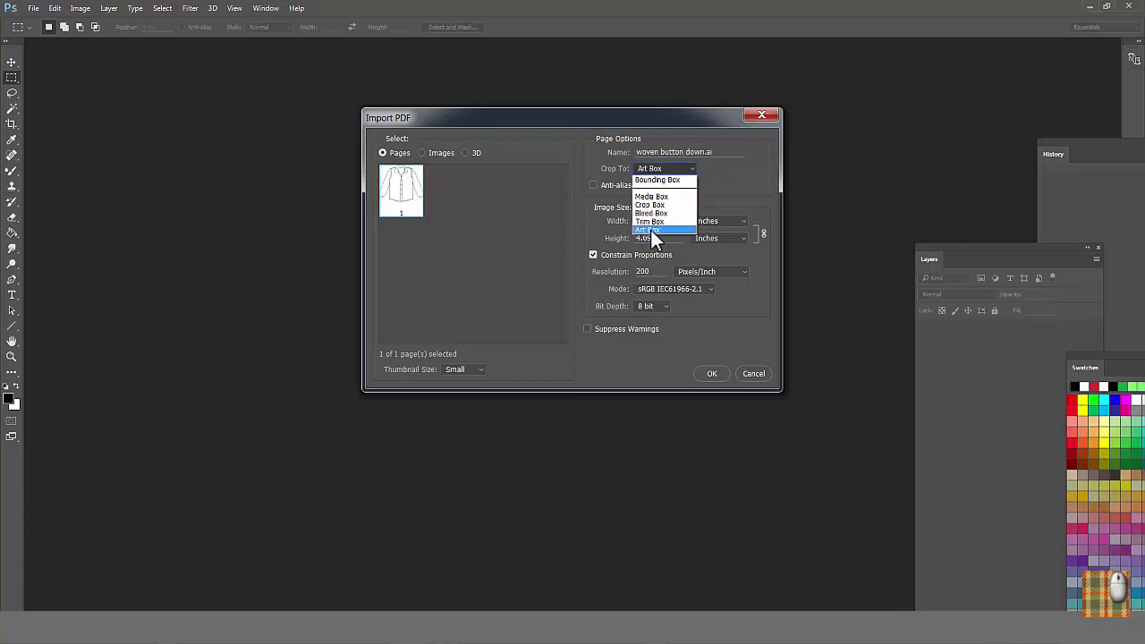
pyautogui.click(652, 230)
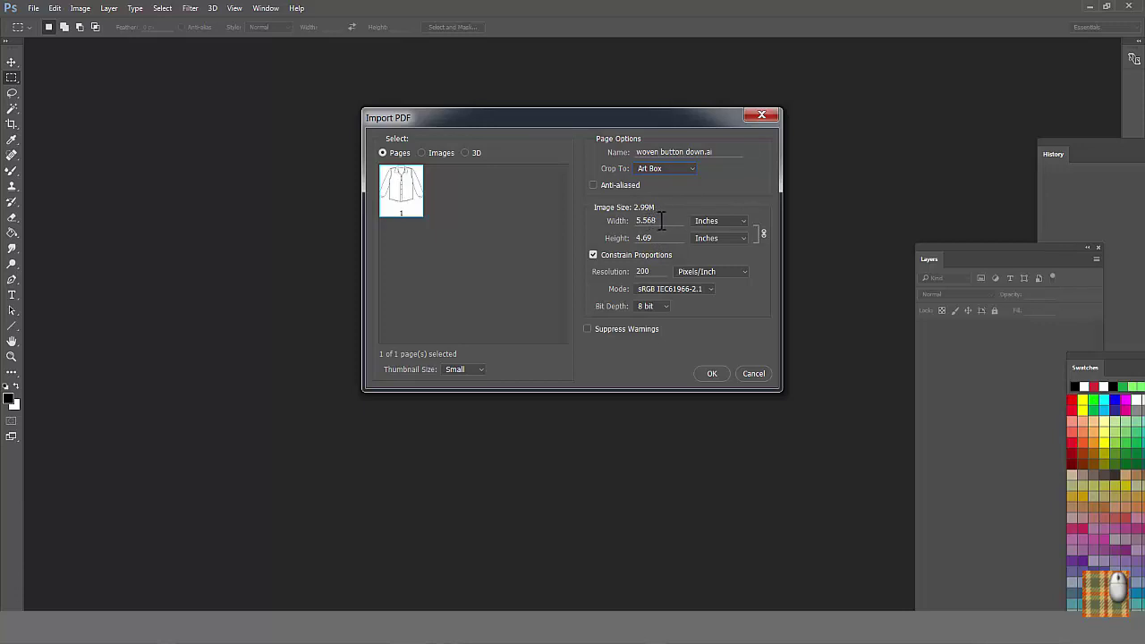
pyautogui.moveTo(662, 221); pyautogui.dragTo(633, 225)
pyautogui.write('24')
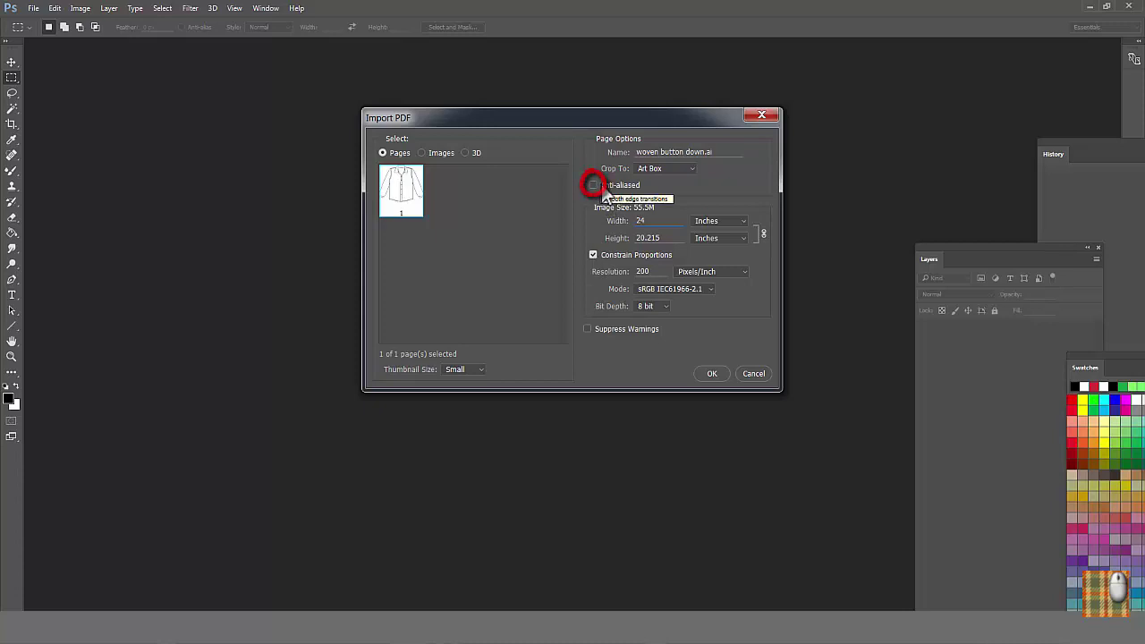
pyautogui.click(676, 289)
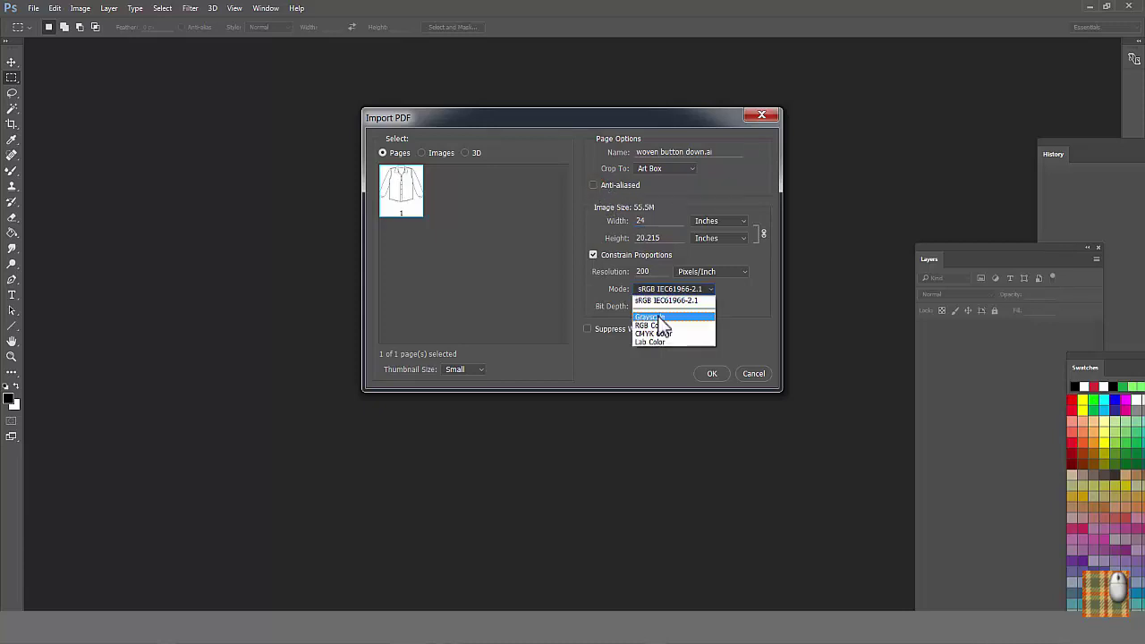
pyautogui.click(678, 317)
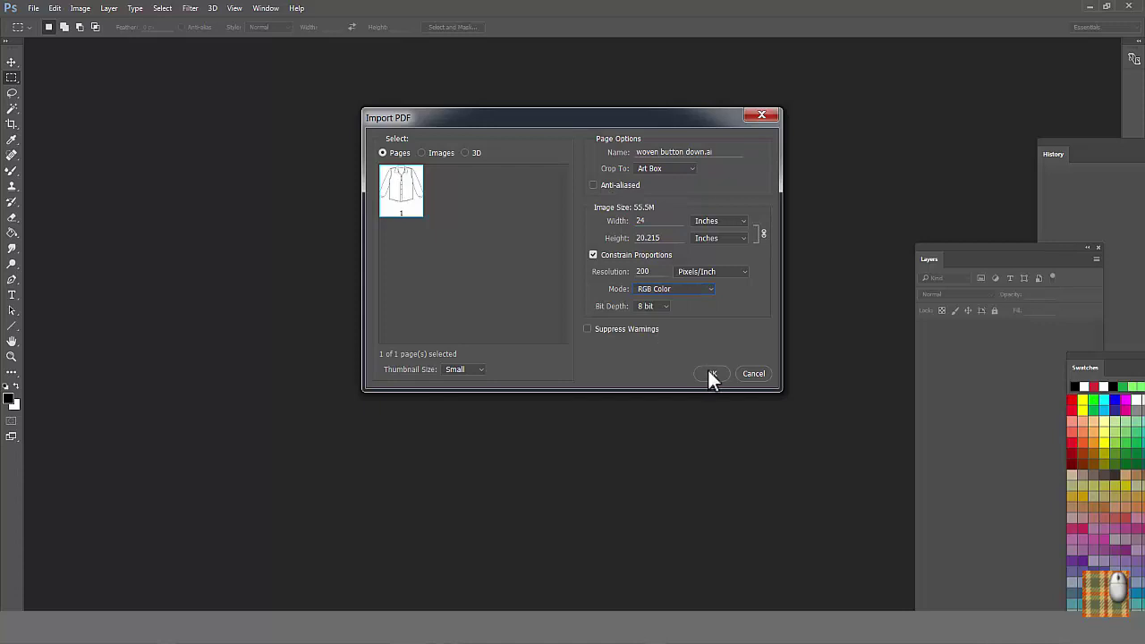
pyautogui.click(707, 370)
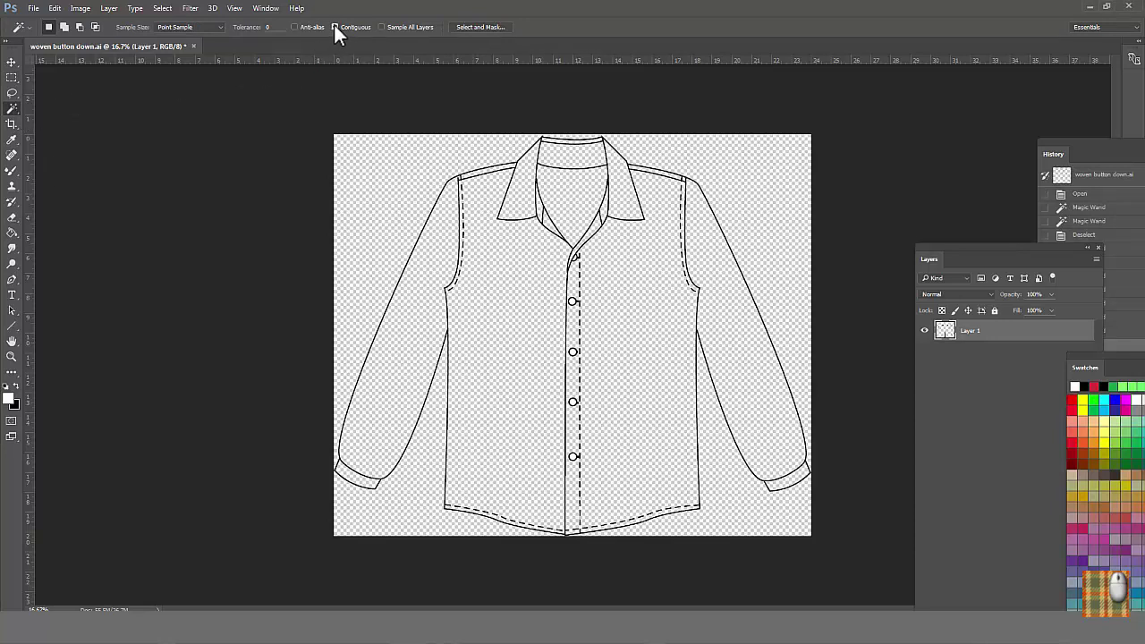
# Select all transparent areas with the Magic Wand, subtract the background outside the shirt, and fill the shirt's interior with white.
pyautogui.click(392, 182)
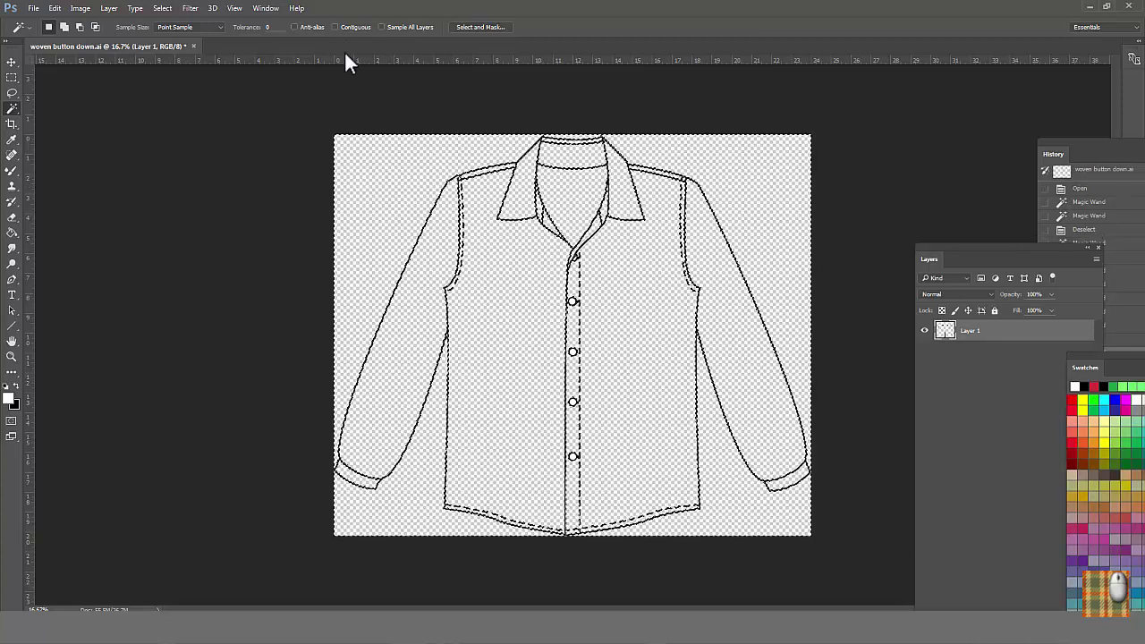
pyautogui.click(334, 27)
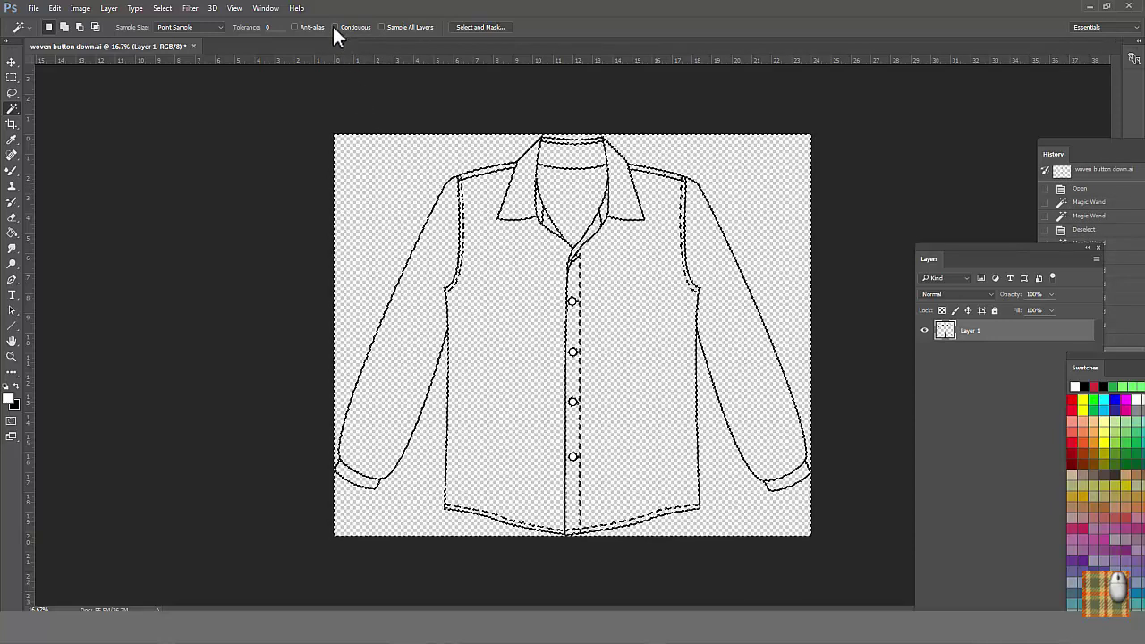
pyautogui.keyDown('alt'); pyautogui.click(371, 175); pyautogui.keyUp('alt')
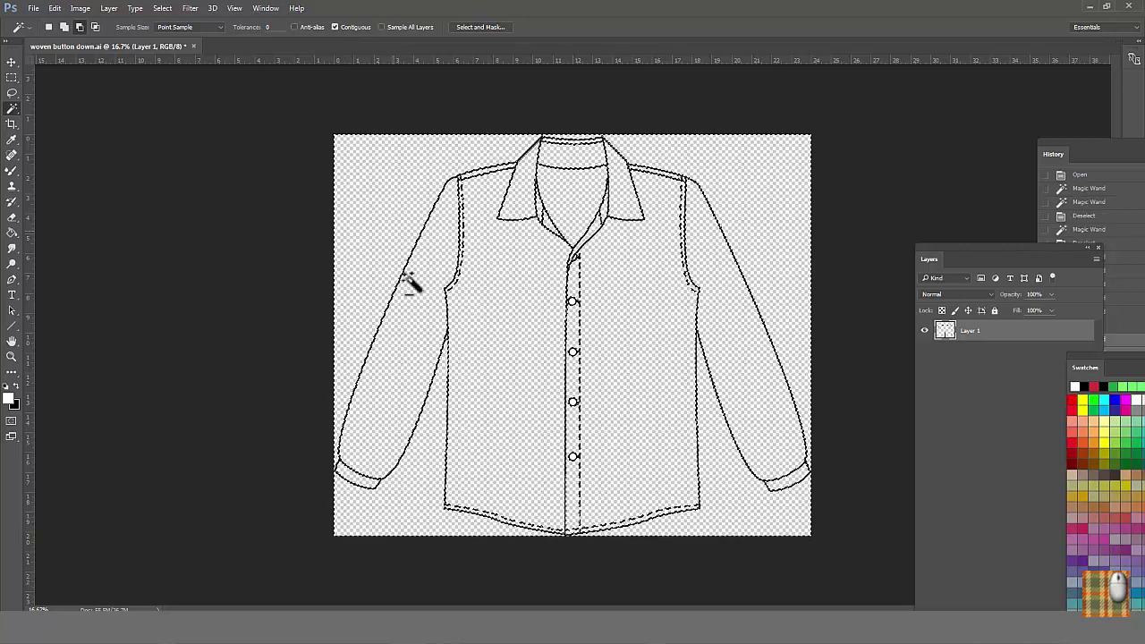
pyautogui.keyDown('alt'); pyautogui.click(418, 458); pyautogui.keyUp('alt')
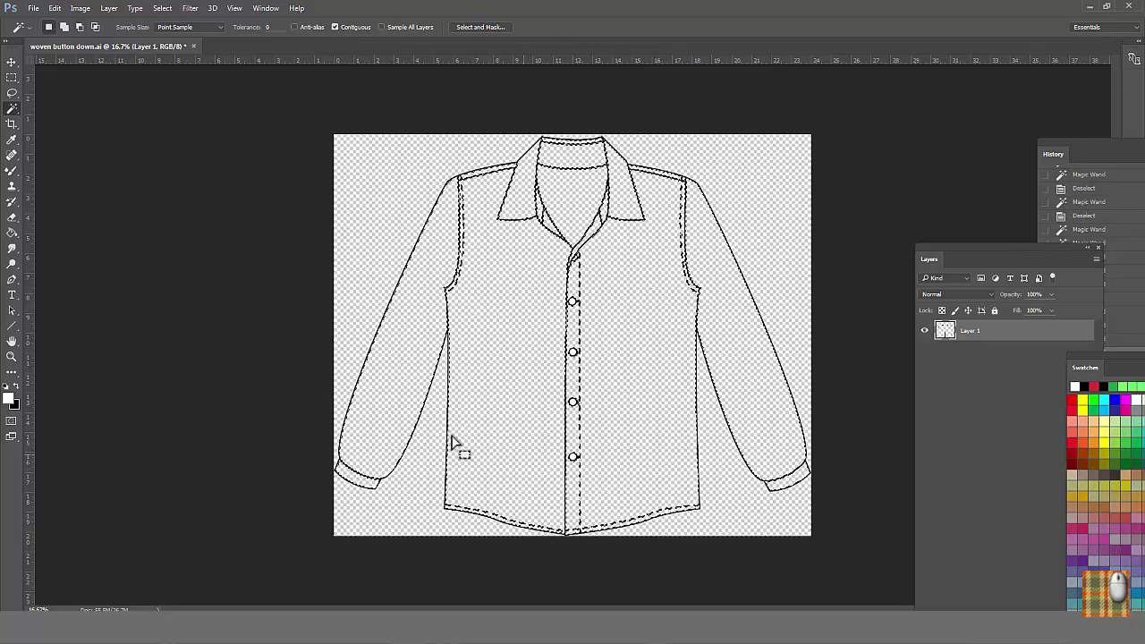
pyautogui.click(13, 236)
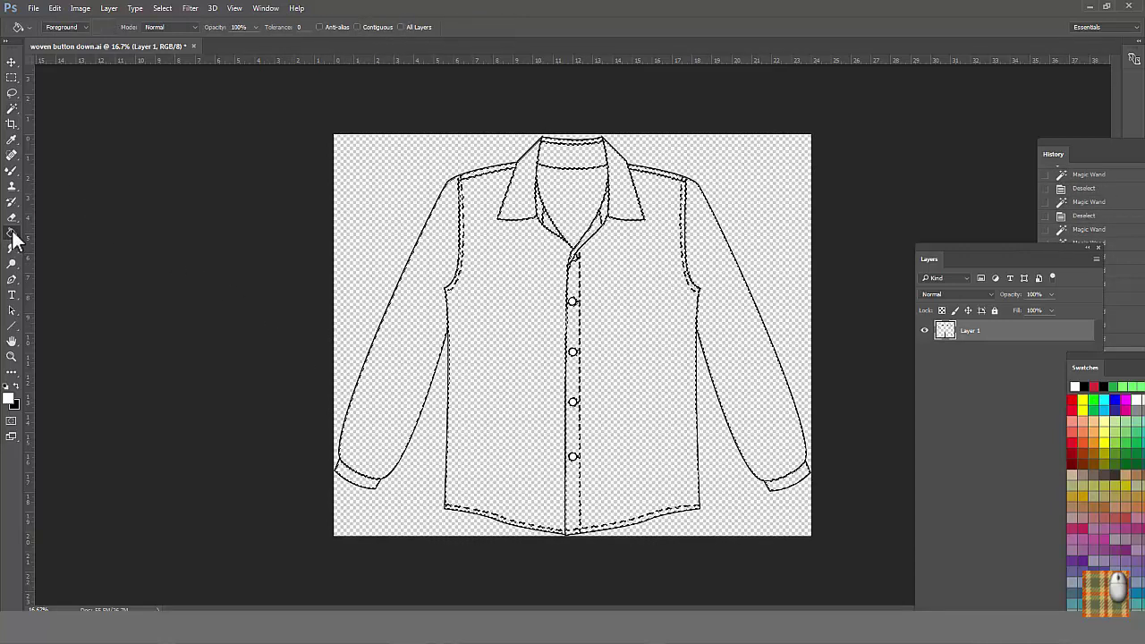
pyautogui.click(479, 304)
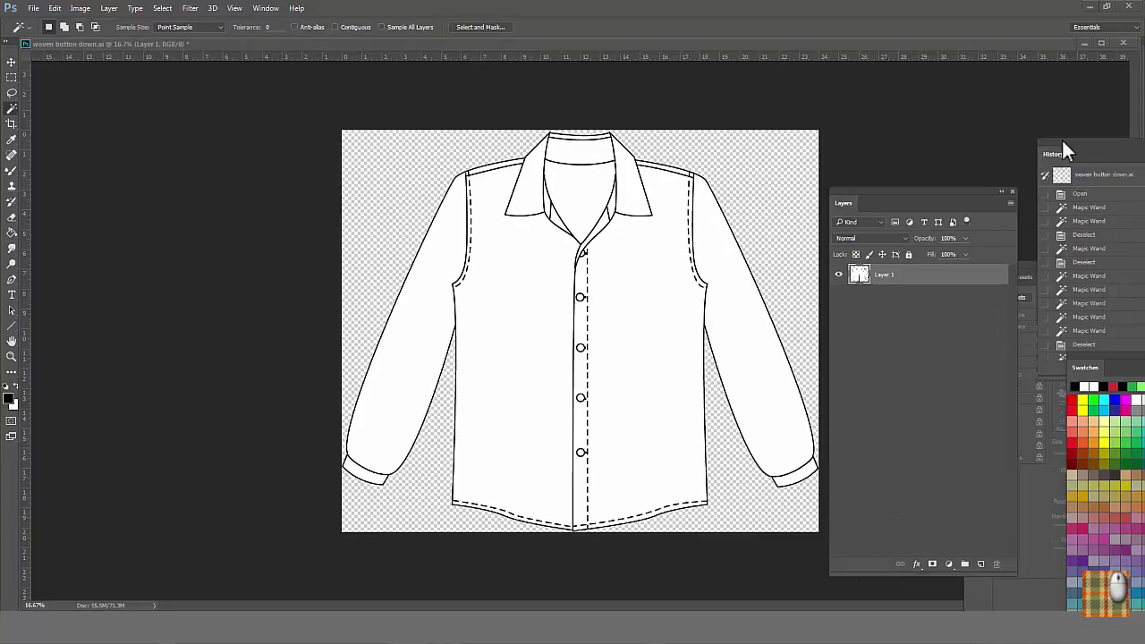
# Narrow the shirt document's window to about half the workspace and copy the selected floral pattern from half drop big.psd.
pyautogui.moveTo(1136, 118); pyautogui.dragTo(548, 117)
pyautogui.click(269, 8)
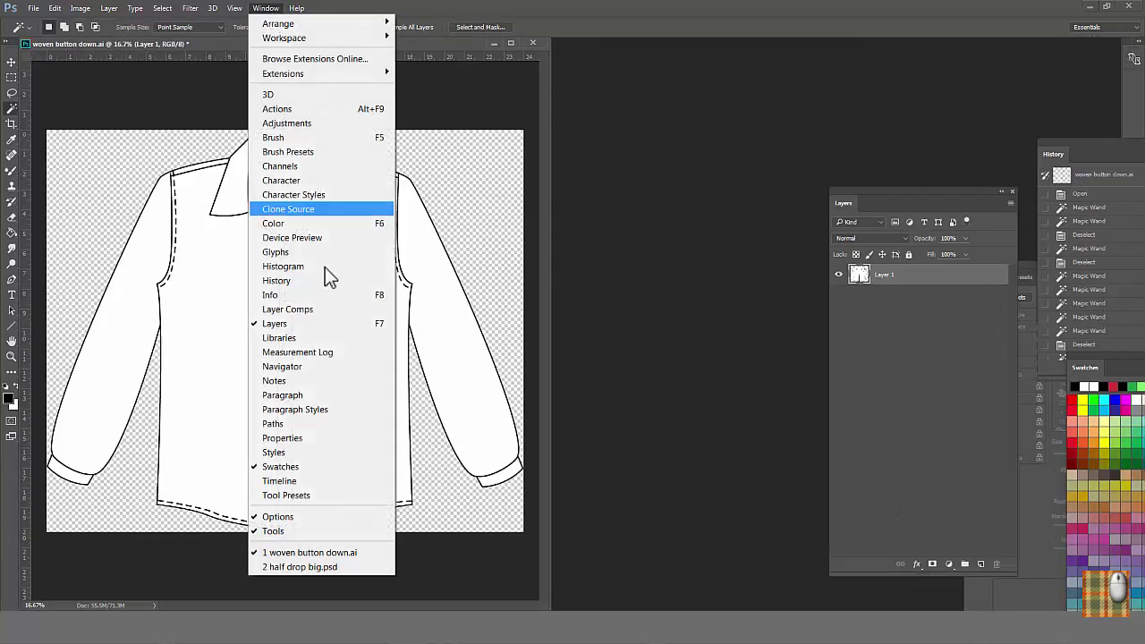
pyautogui.click(323, 566)
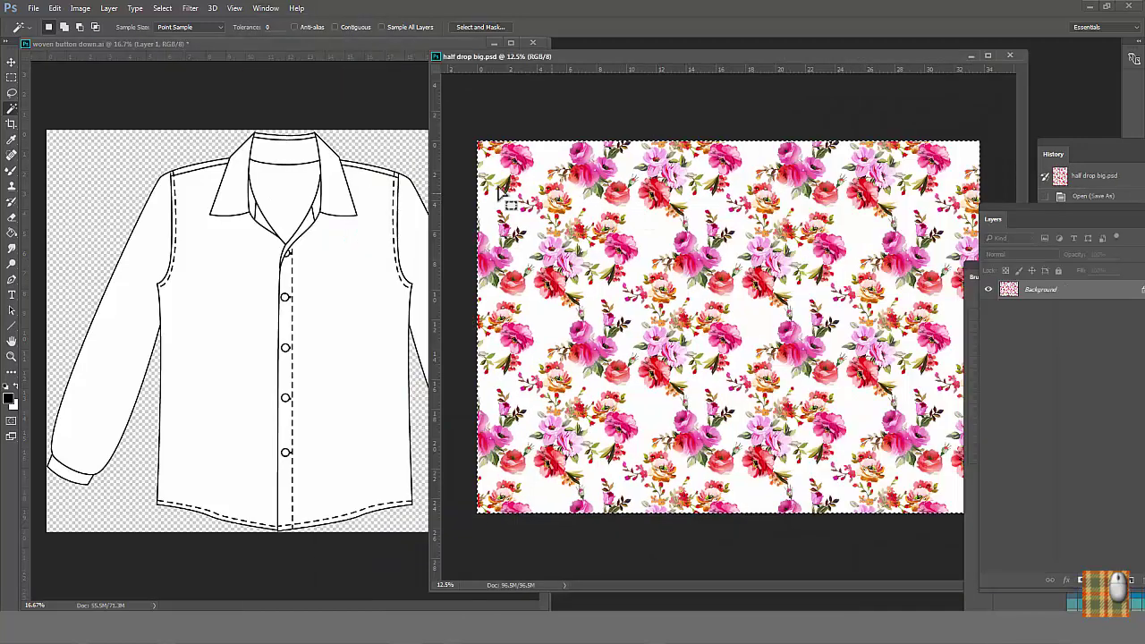
pyautogui.click(54, 8)
pyautogui.click(72, 108)
# Select all white areas of the shirt with non-contiguous Magic Wand and paste the copied floral pattern into the selection.
pyautogui.click(290, 42)
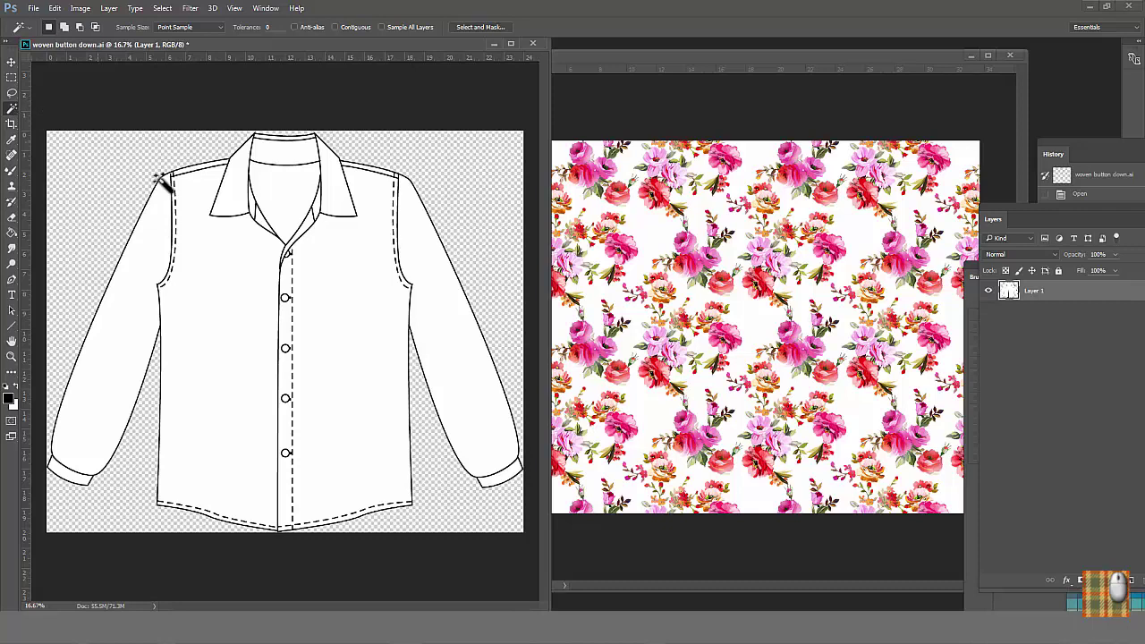
pyautogui.click(338, 276)
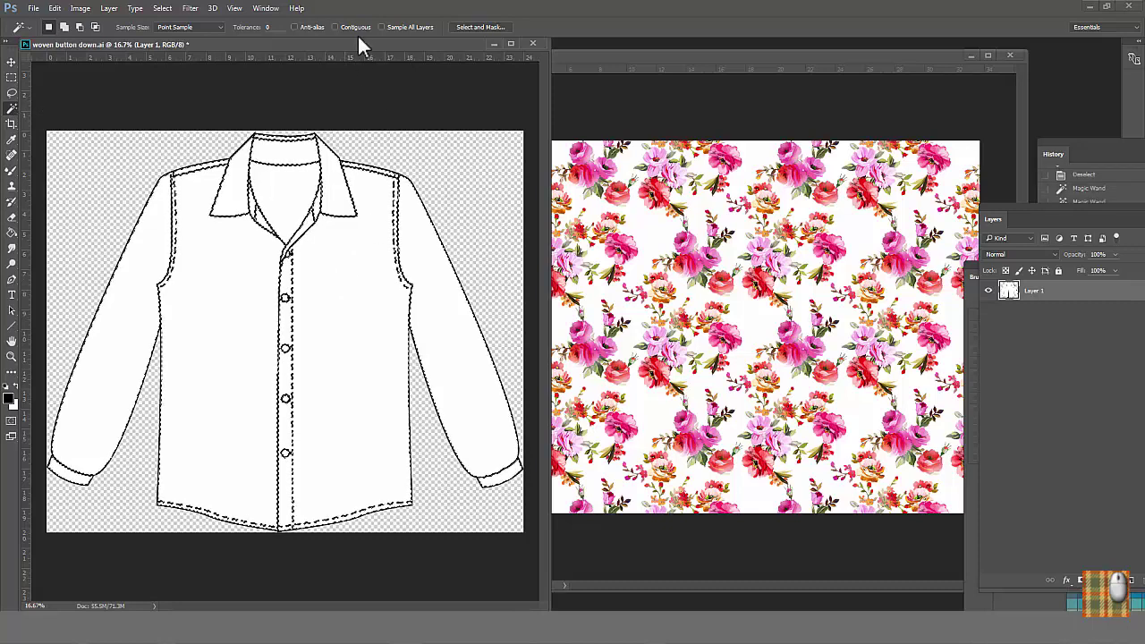
pyautogui.click(54, 8)
pyautogui.moveTo(89, 154)
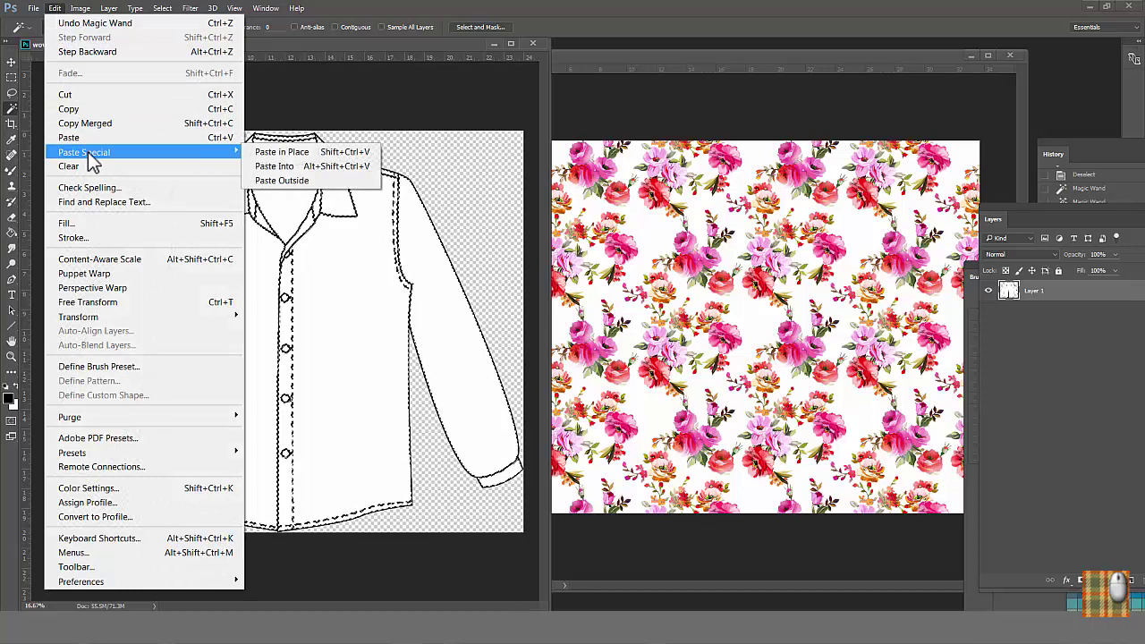
pyautogui.click(283, 167)
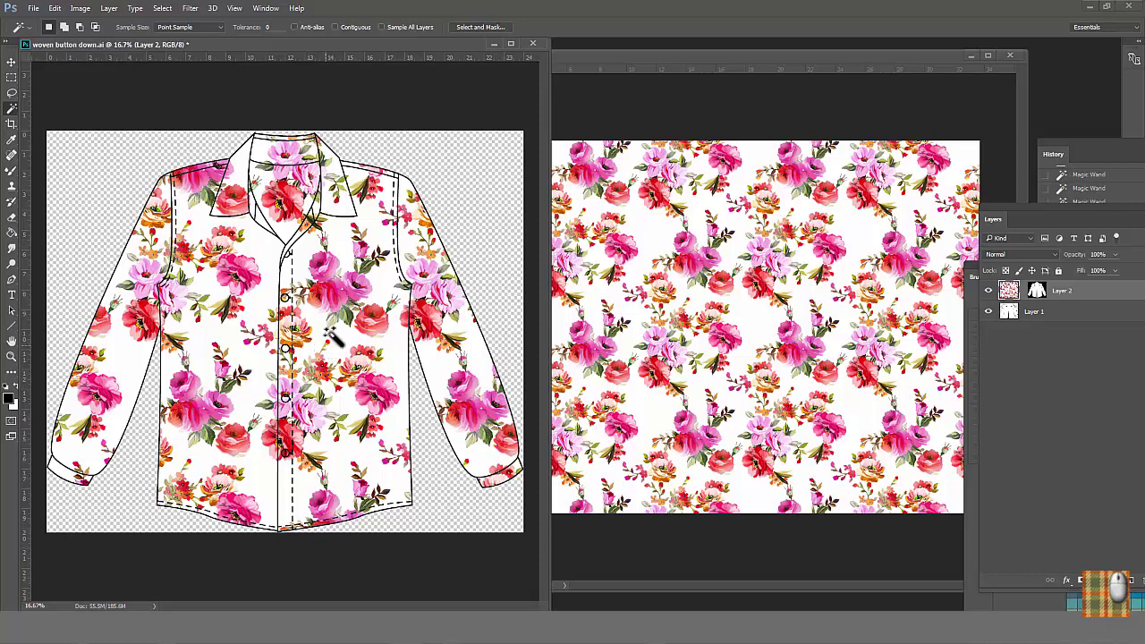
# Link and unlink the mask of the floral print layer, and shift the unlinked print up and to the left inside the shirt.
pyautogui.moveTo(1032, 219); pyautogui.dragTo(635, 162)
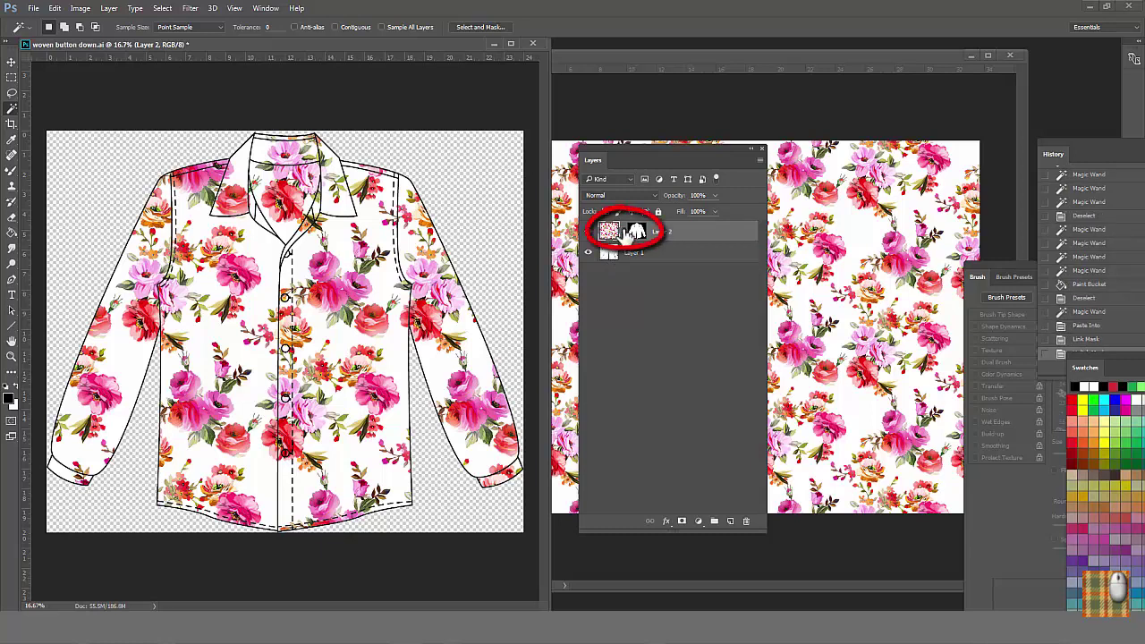
pyautogui.click(623, 231)
pyautogui.click(623, 231)
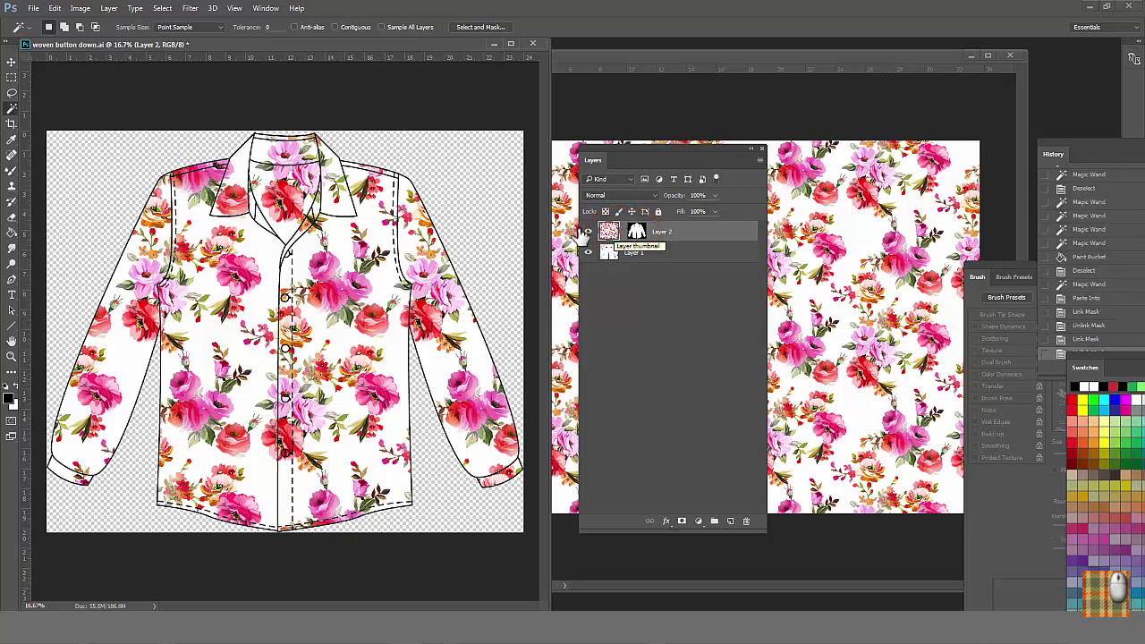
pyautogui.click(12, 60)
pyautogui.moveTo(313, 269); pyautogui.dragTo(240, 239)
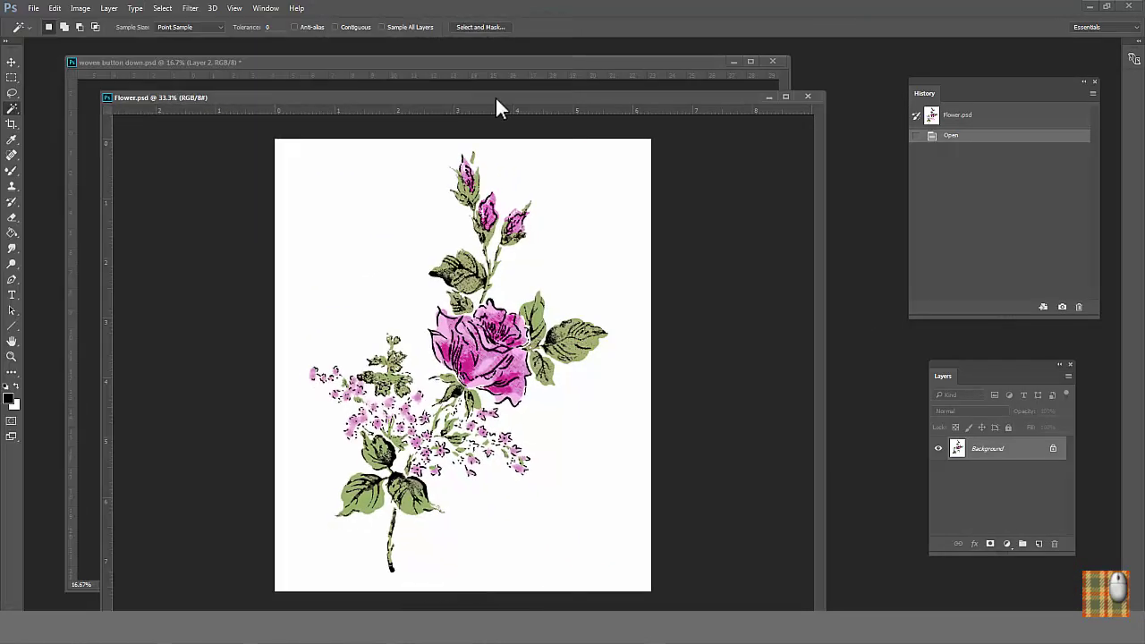
# Move the Flower.psd window aside and hide the floral print Layer 2 in woven button down.psd.
pyautogui.moveTo(495, 98); pyautogui.dragTo(841, 81)
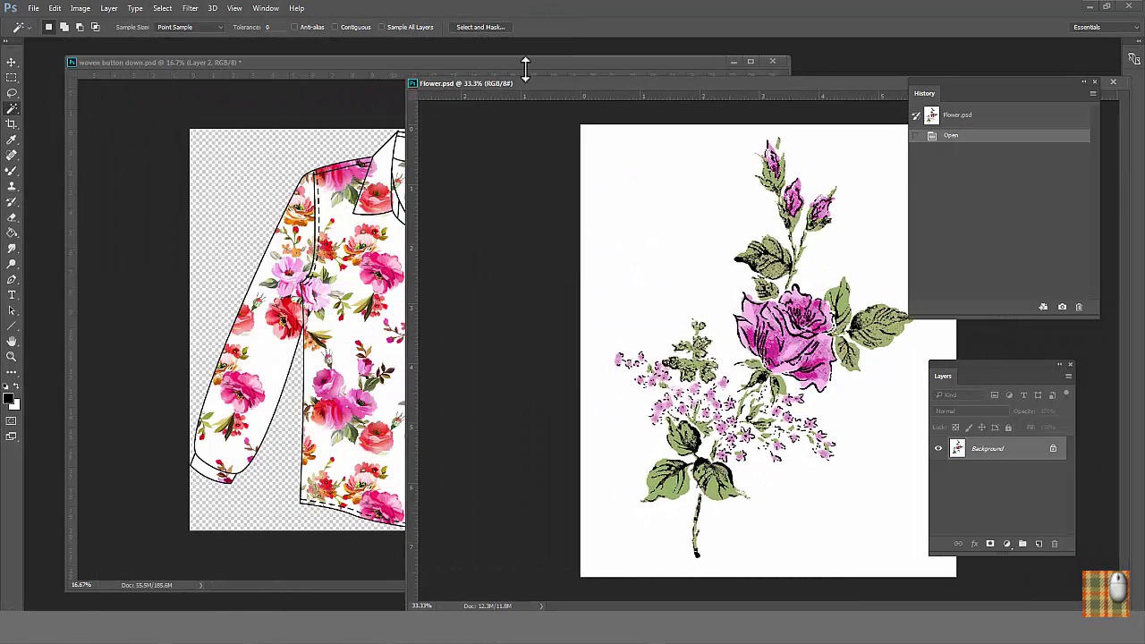
pyautogui.click(508, 61)
pyautogui.click(938, 447)
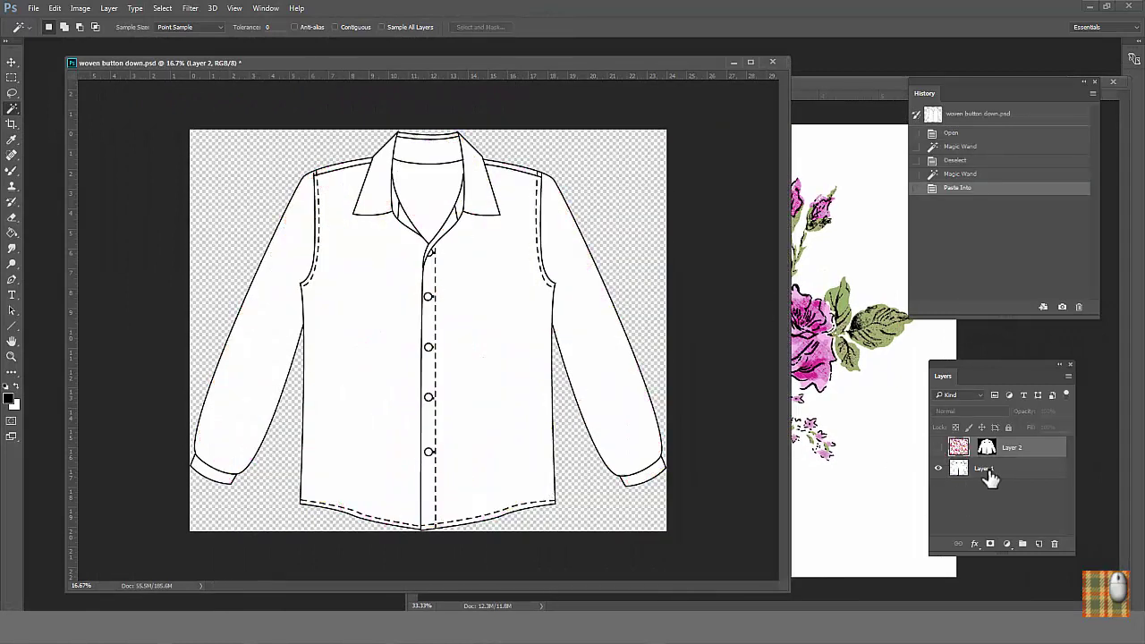
# On Layer 1, select both front body panels and the inner back area inside the collar with contiguous Magic Wand.
pyautogui.click(993, 477)
pyautogui.click(479, 305)
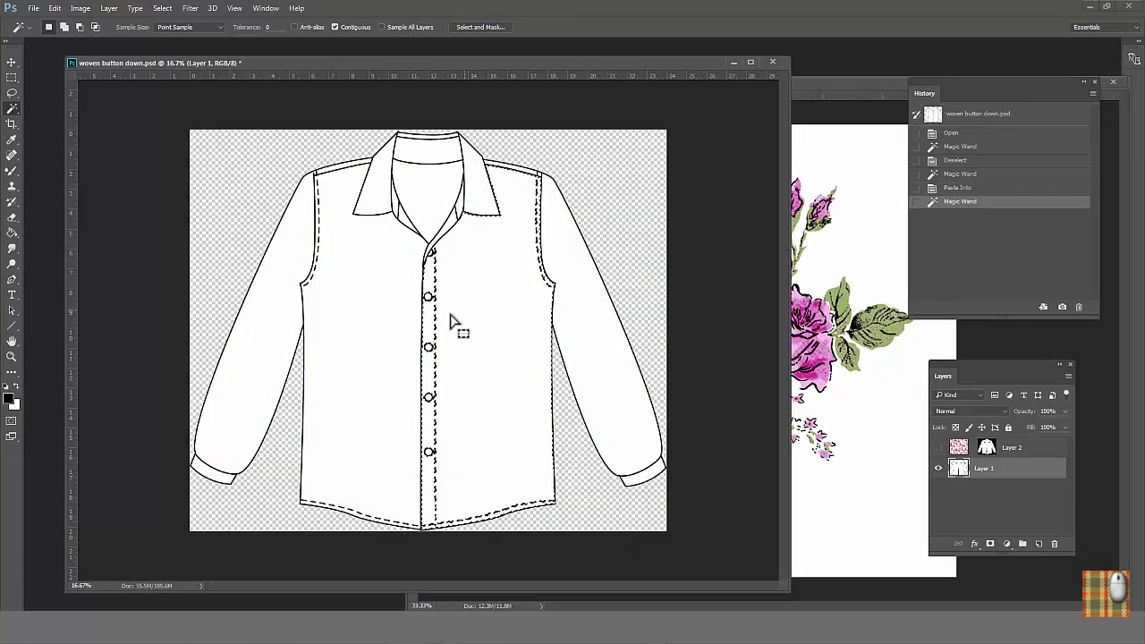
pyautogui.keyDown('shift'); pyautogui.click(383, 332); pyautogui.keyUp('shift')
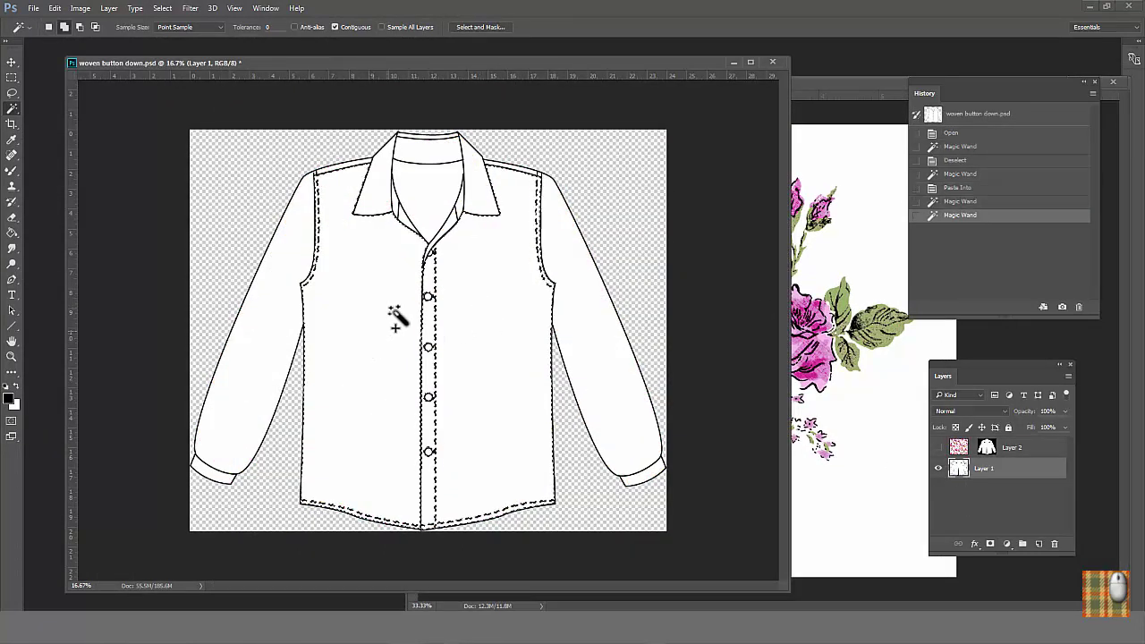
pyautogui.keyDown('shift'); pyautogui.click(409, 186); pyautogui.keyUp('shift')
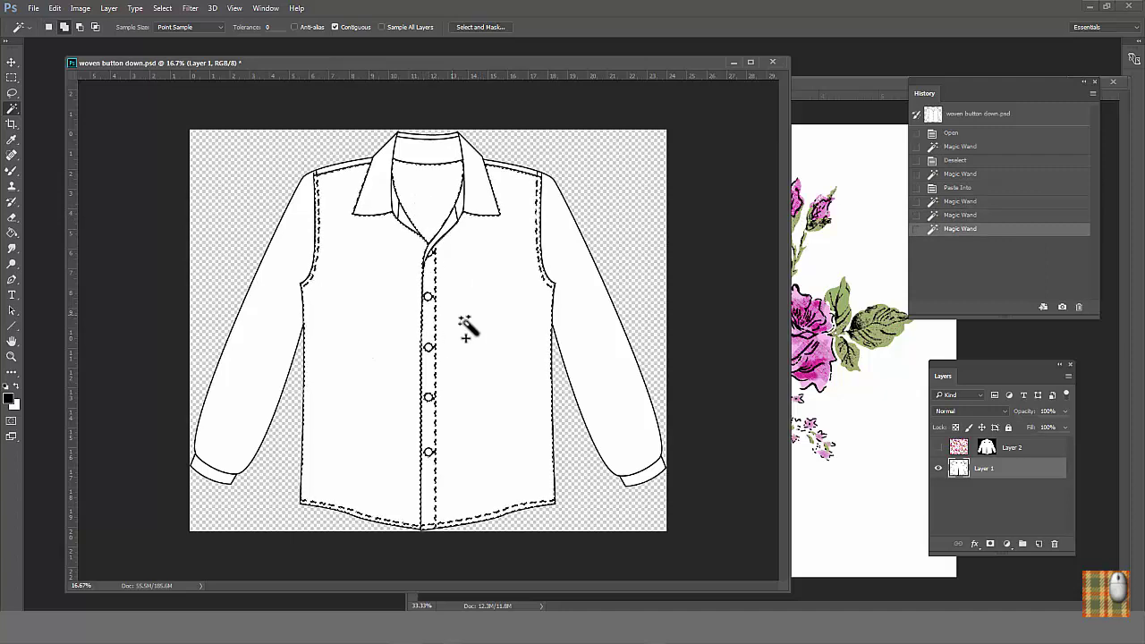
# Select the entire Flower.psd image and copy it.
pyautogui.click(792, 84)
pyautogui.click(162, 8)
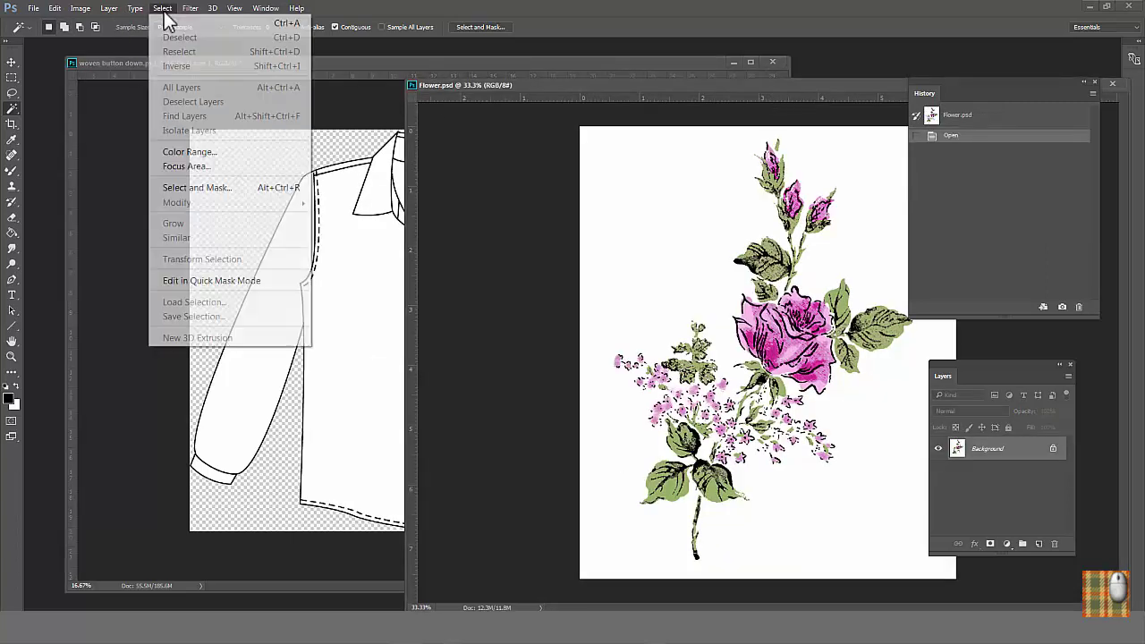
pyautogui.click(170, 22)
pyautogui.click(55, 8)
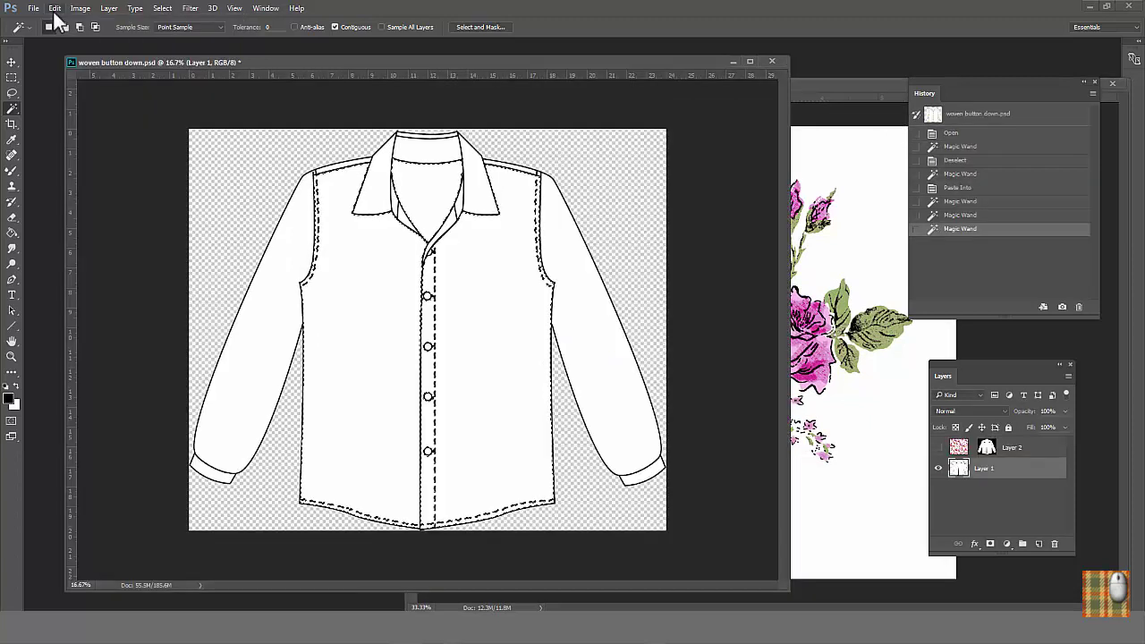
# Paste the flower into the shirt body selection and move it up and right onto the shirt's right-hand front panel.
pyautogui.click(56, 9)
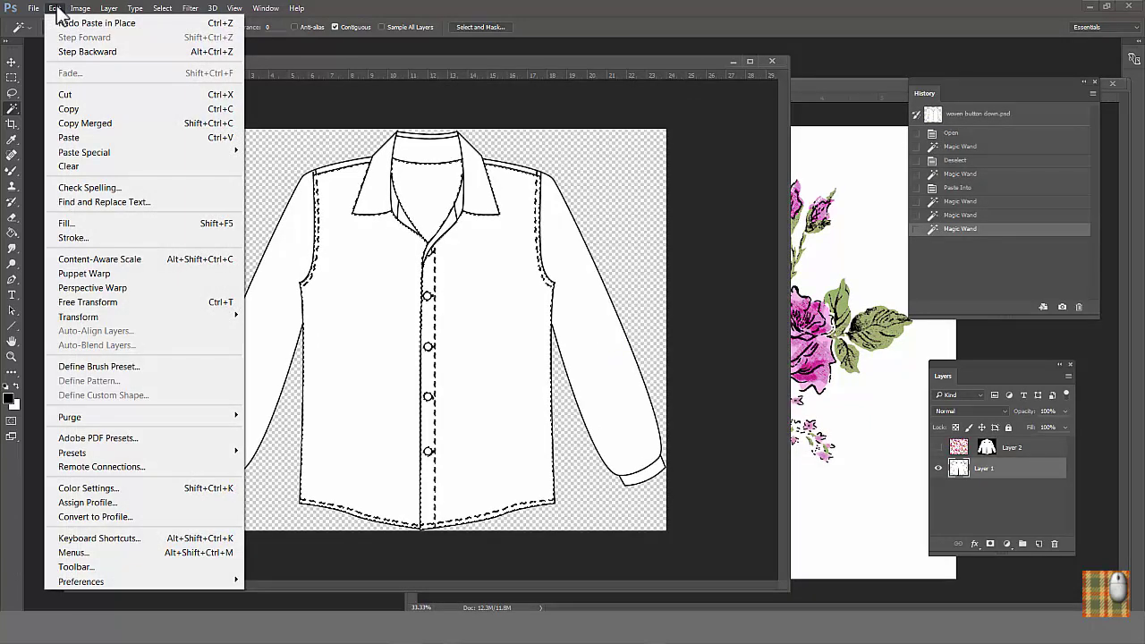
pyautogui.moveTo(101, 156)
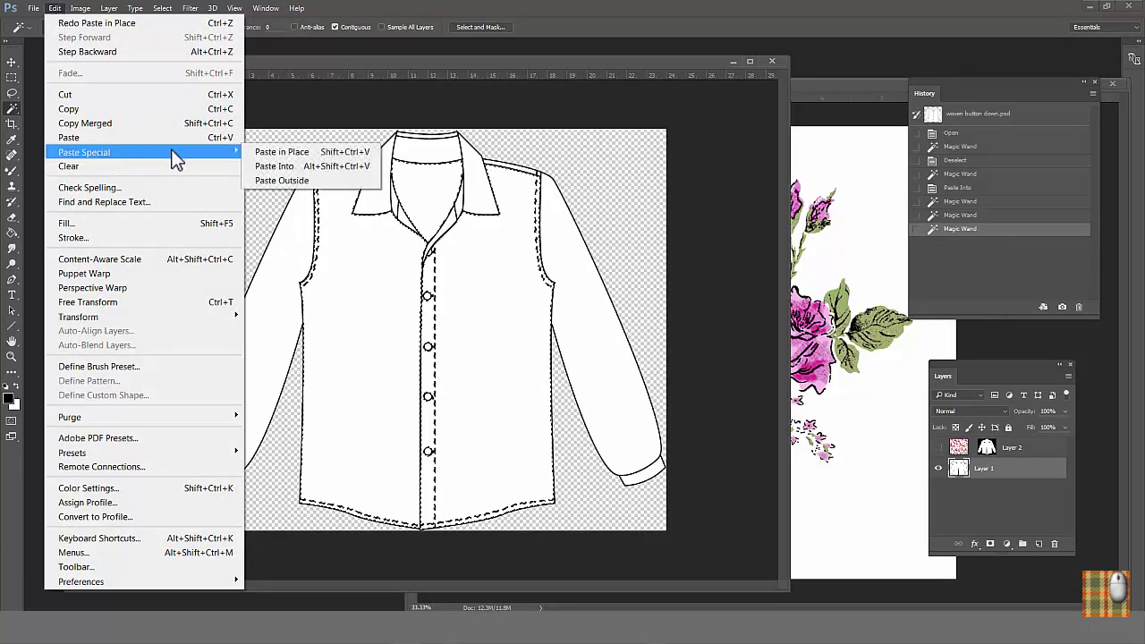
pyautogui.click(285, 166)
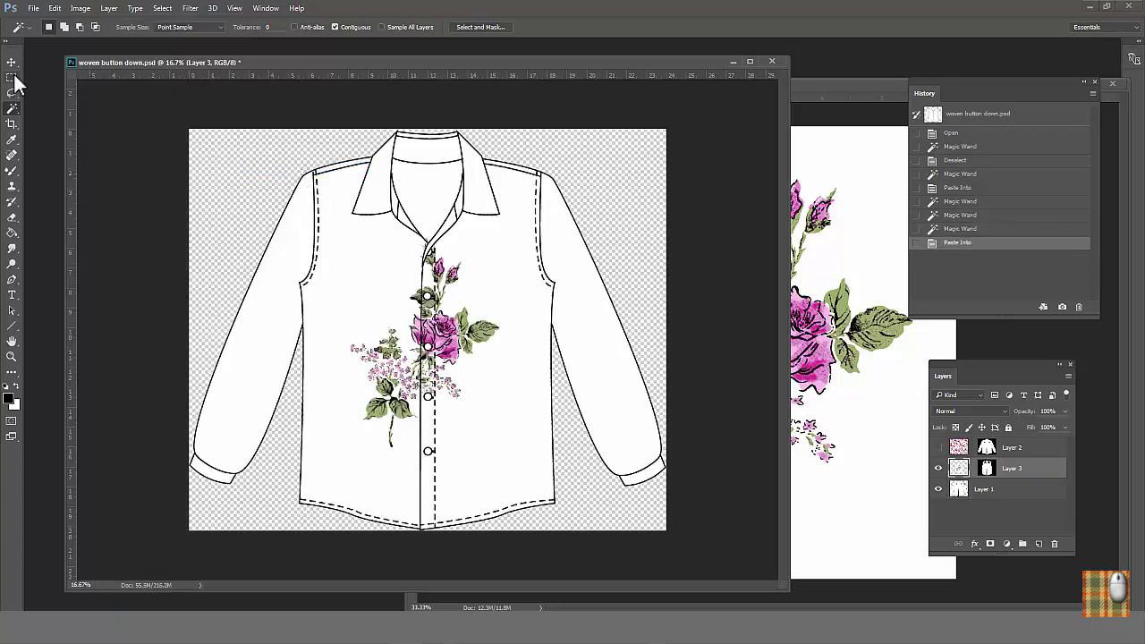
pyautogui.press('v')
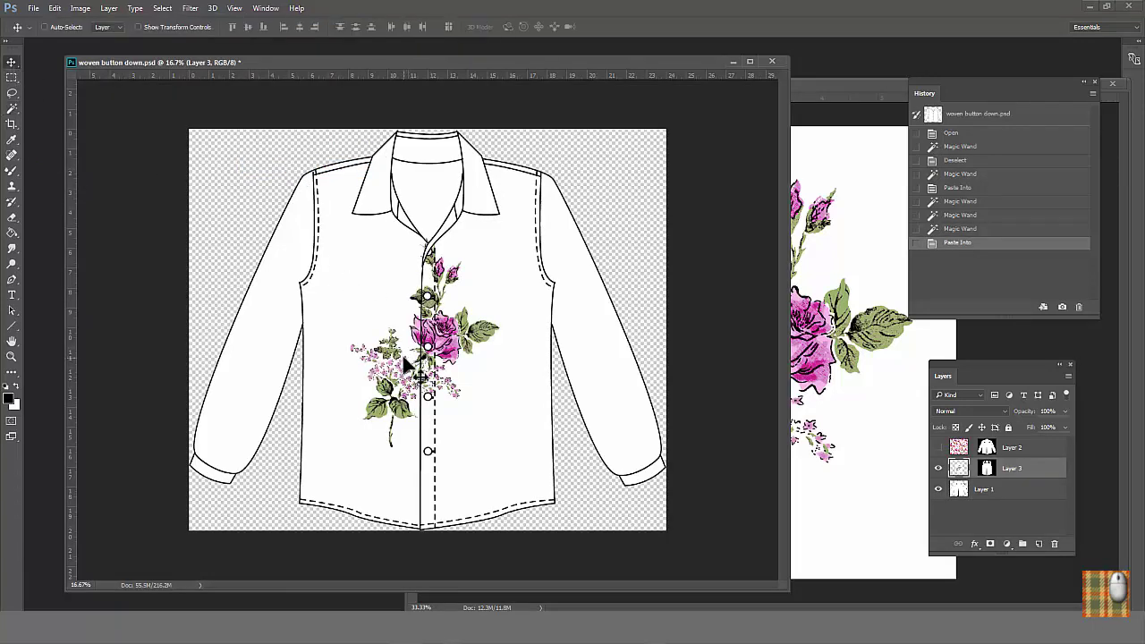
pyautogui.moveTo(404, 364); pyautogui.dragTo(503, 335)
# Rotate the pasted flower slightly counterclockwise with Free Transform and move it a little further up and right on the shirt front.
pyautogui.click(54, 8)
pyautogui.moveTo(206, 327)
pyautogui.click(269, 355)
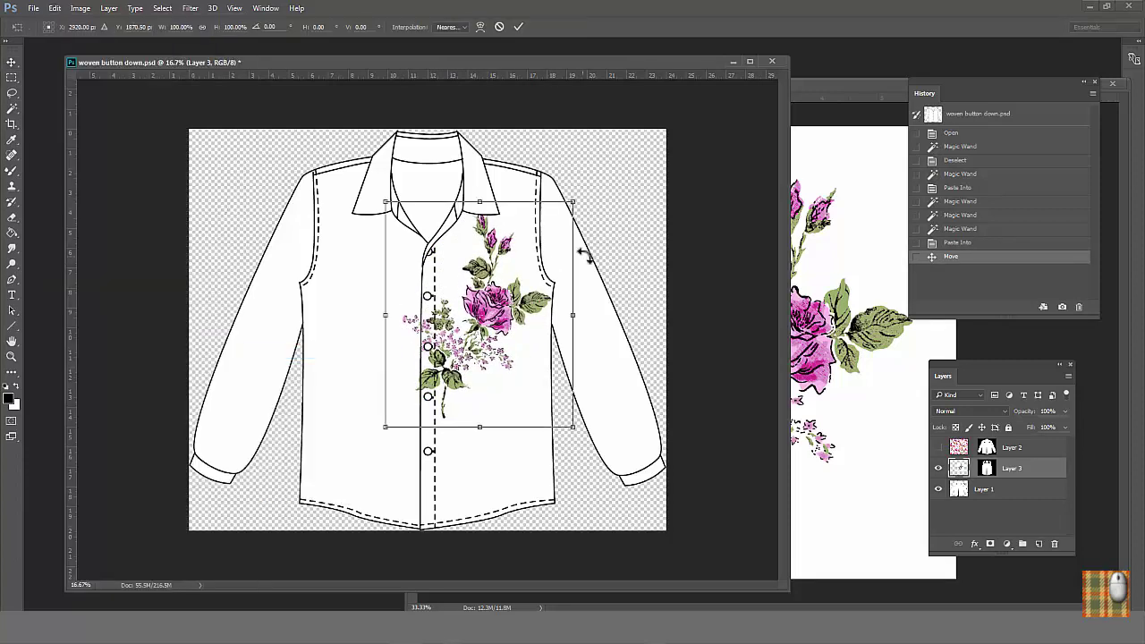
pyautogui.moveTo(584, 256); pyautogui.dragTo(573, 229)
pyautogui.press('Return')
pyautogui.moveTo(515, 334); pyautogui.dragTo(528, 317)
# In Lesson 3 print.jpg, marquee one repeat of the blue circle print and define it as a pattern.
pyautogui.press('m')
pyautogui.click(266, 8)
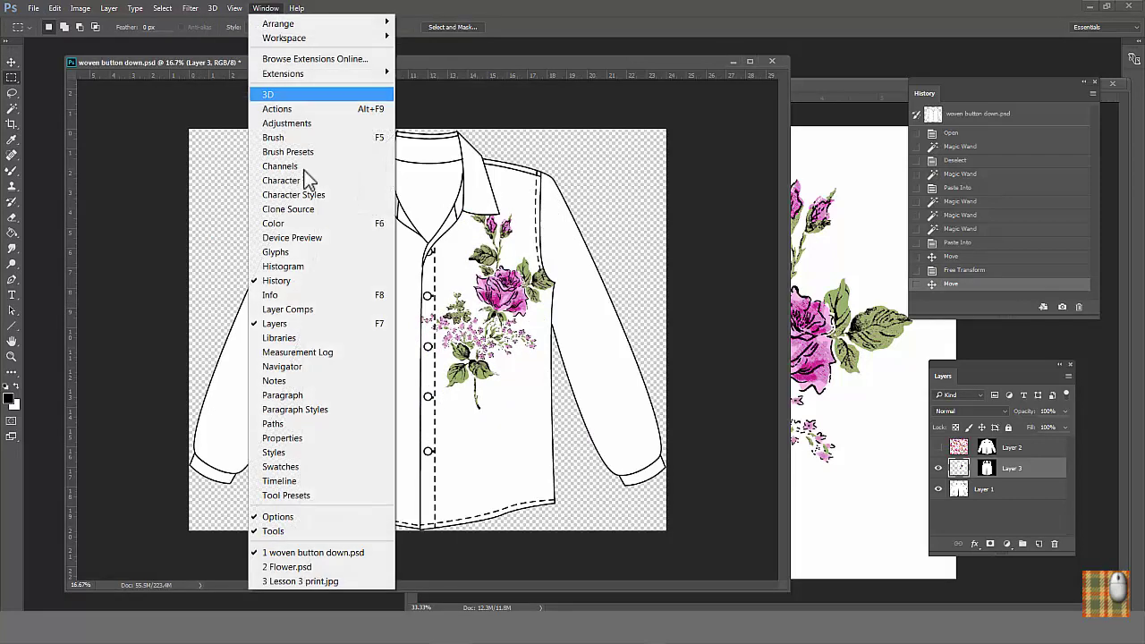
pyautogui.click(308, 581)
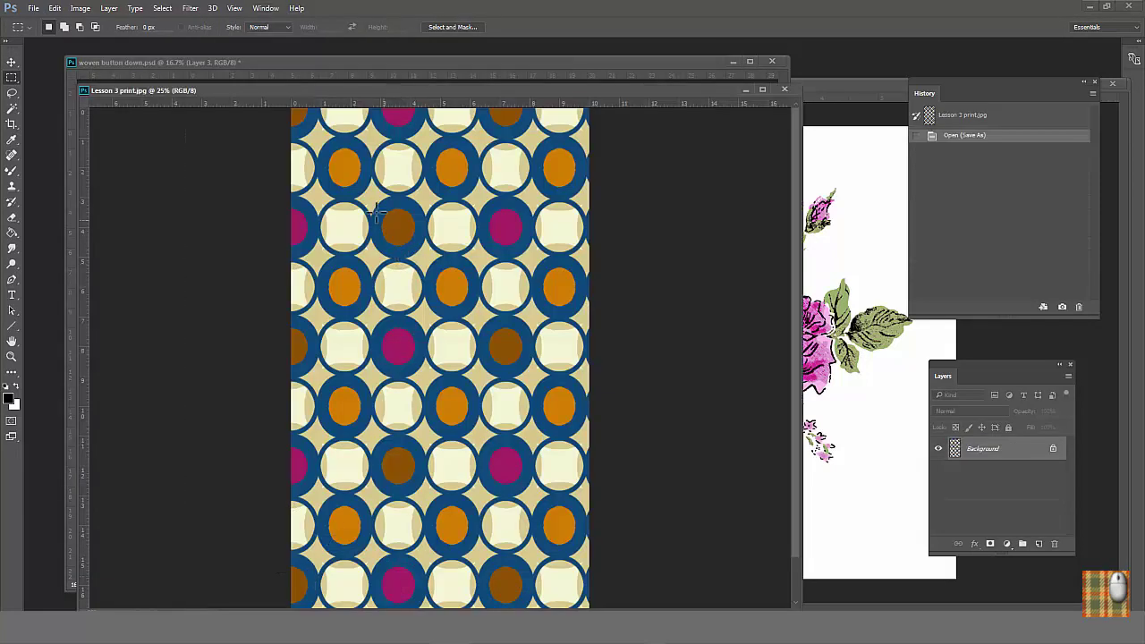
pyautogui.moveTo(282, 124); pyautogui.dragTo(468, 330)
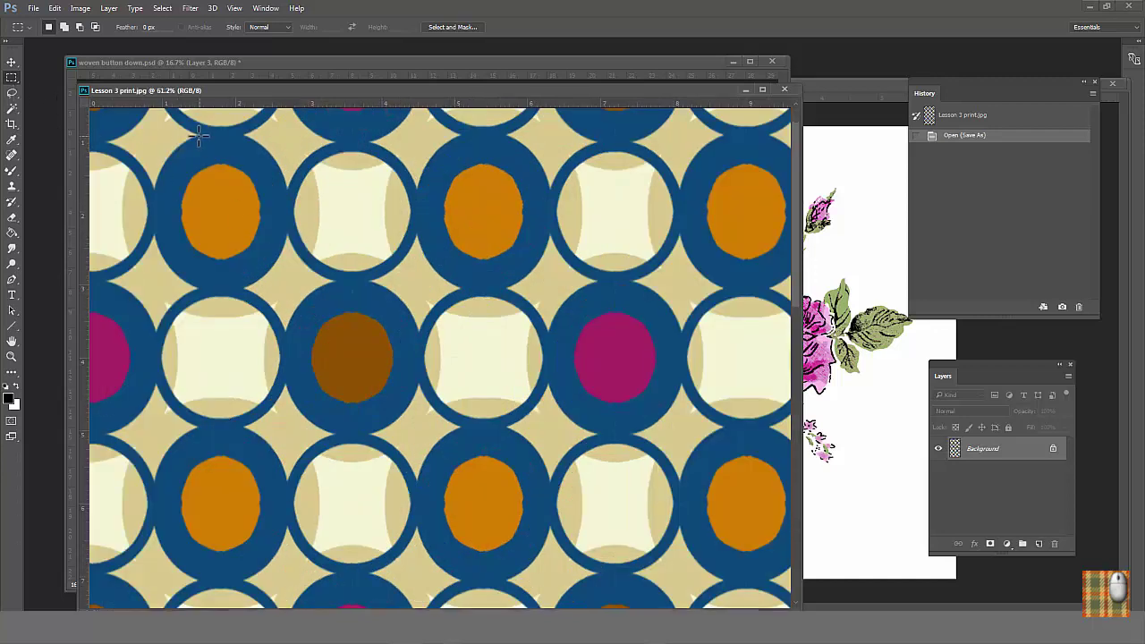
pyautogui.moveTo(197, 134); pyautogui.dragTo(460, 429)
pyautogui.click(55, 8)
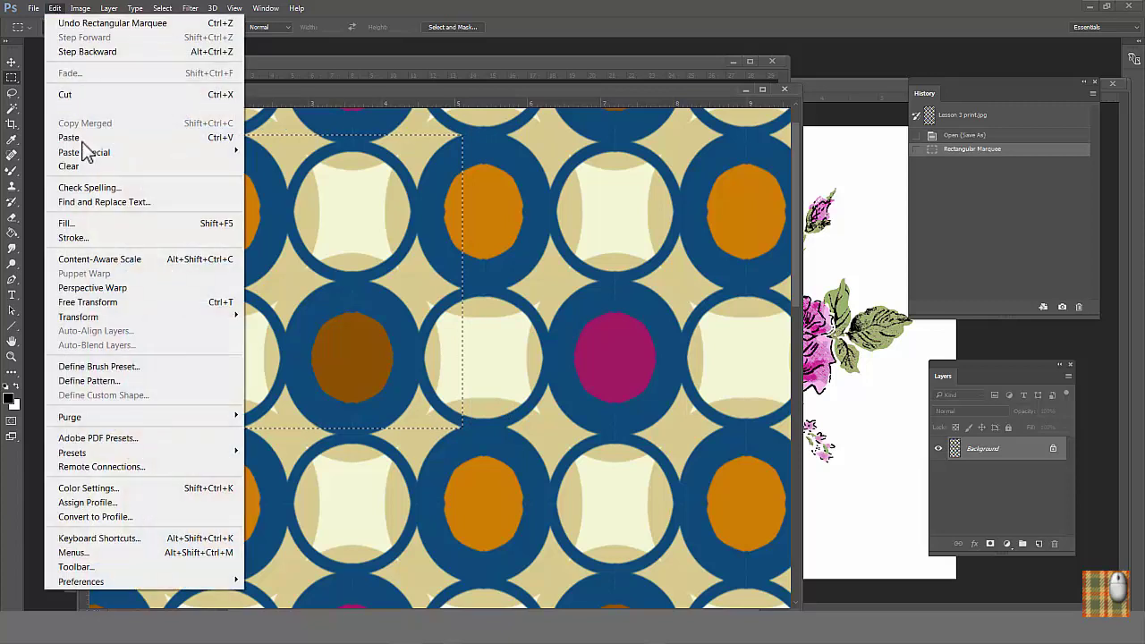
pyautogui.click(106, 376)
pyautogui.press('Return')
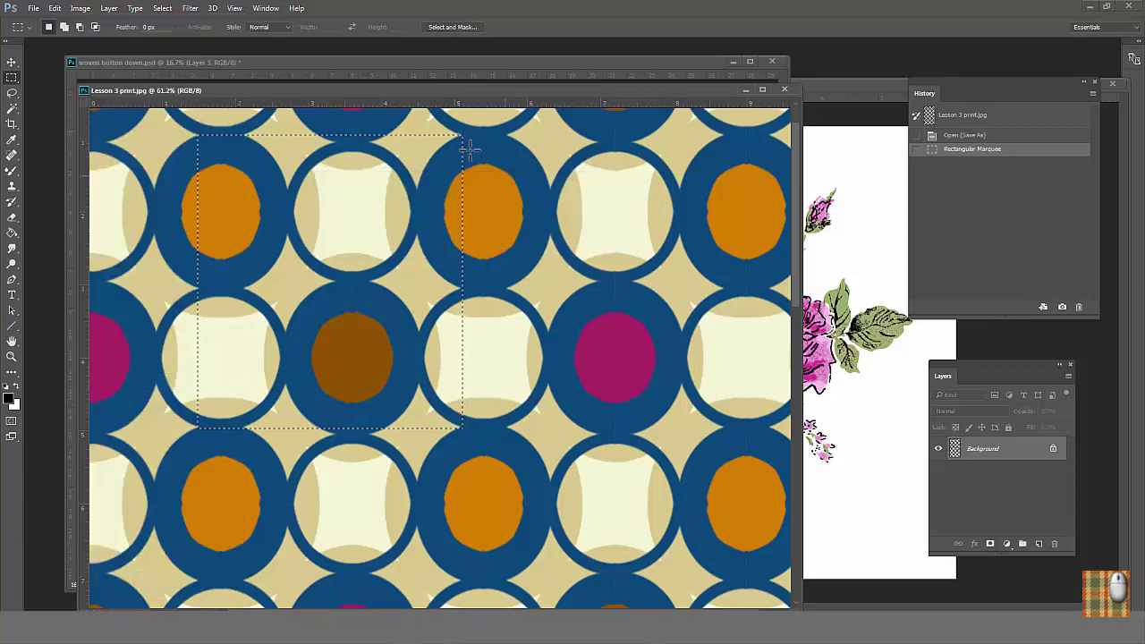
# Show Layer 2 in woven button down.psd and fill it with the blue circle pattern at 100% opacity in Normal mode.
pyautogui.click(400, 61)
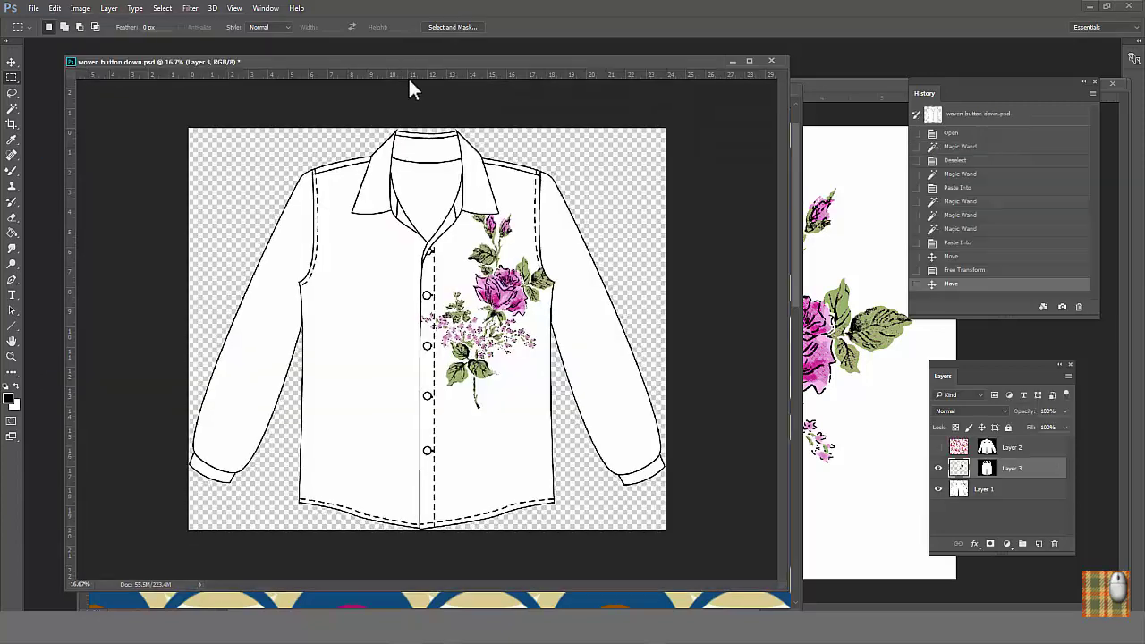
pyautogui.click(939, 447)
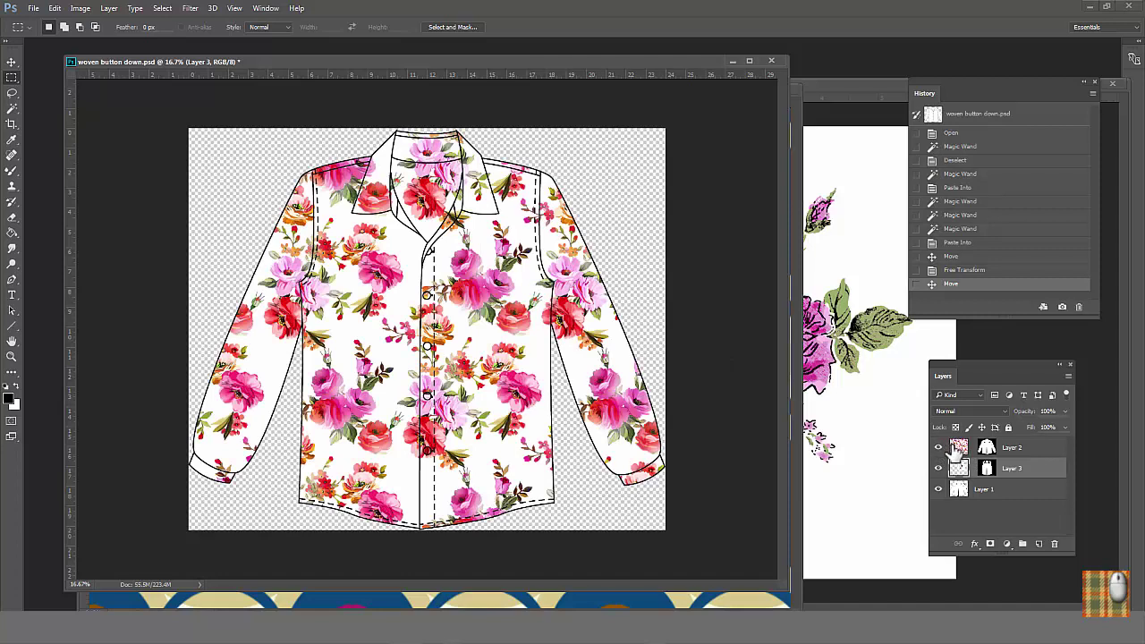
pyautogui.click(957, 447)
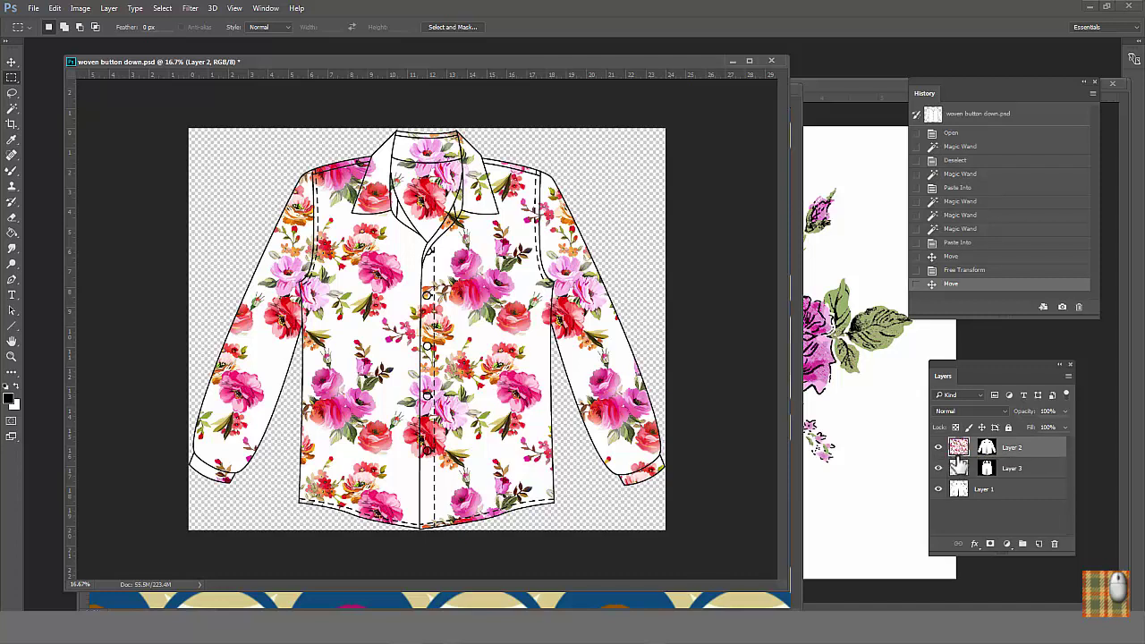
pyautogui.click(55, 8)
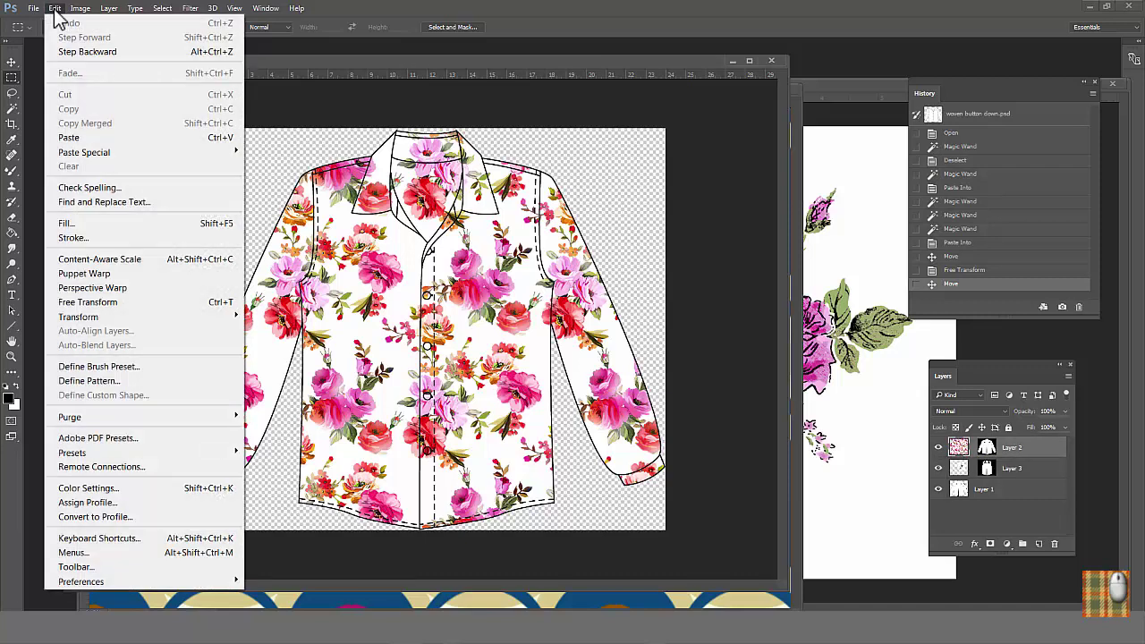
pyautogui.click(81, 223)
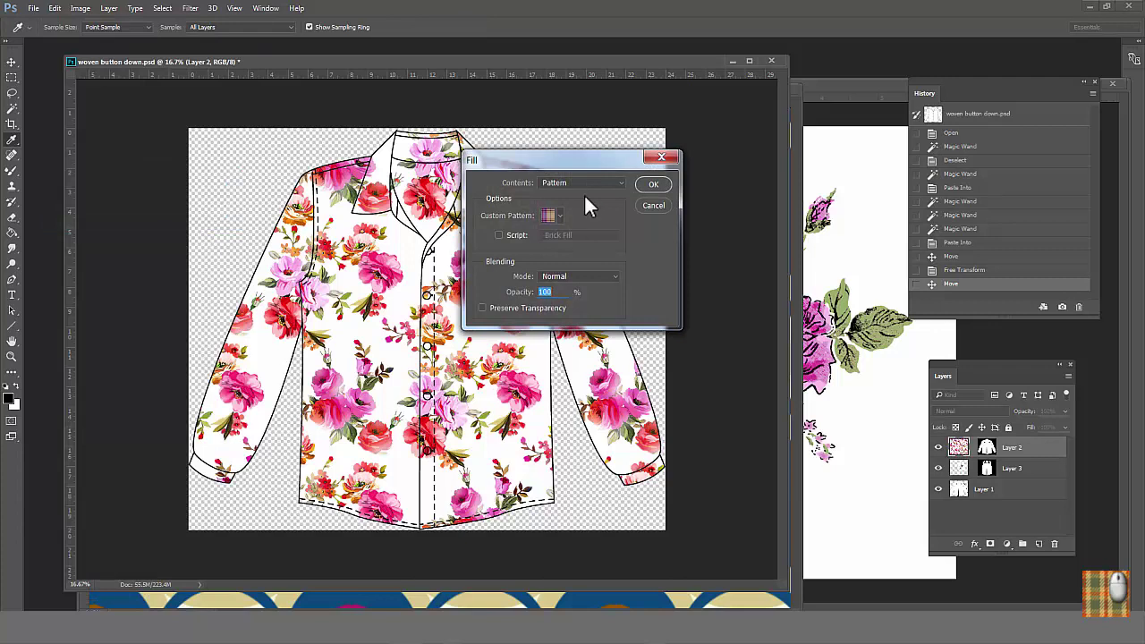
pyautogui.click(559, 215)
pyautogui.scroll(-5, 613, 358)
pyautogui.scroll(-3, 613, 358)
pyautogui.doubleClick(573, 410)
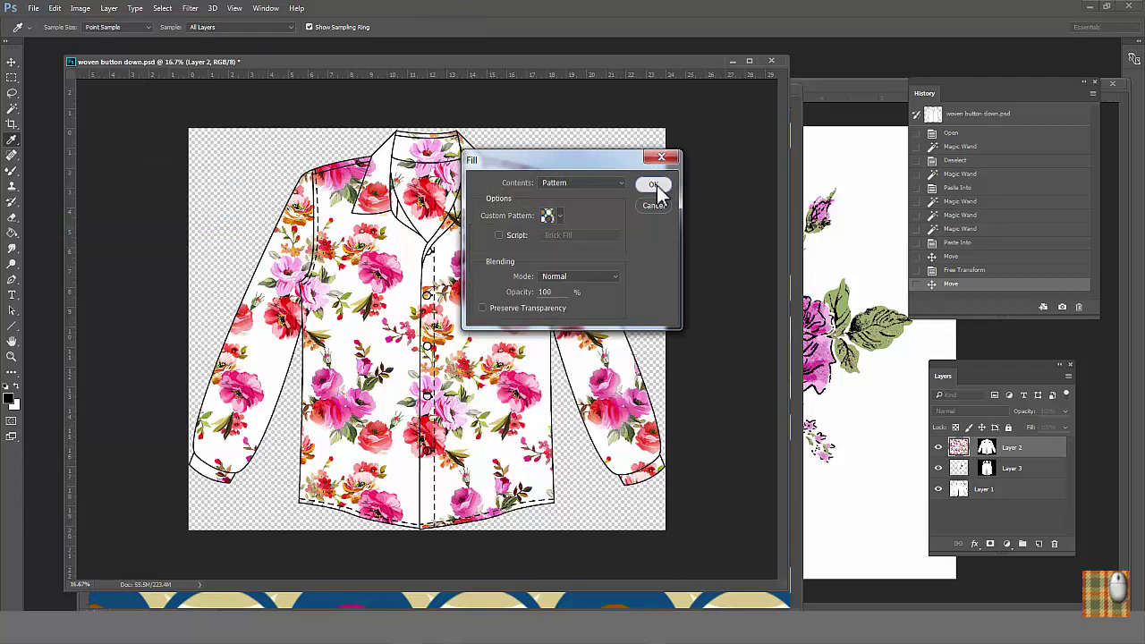
pyautogui.click(653, 185)
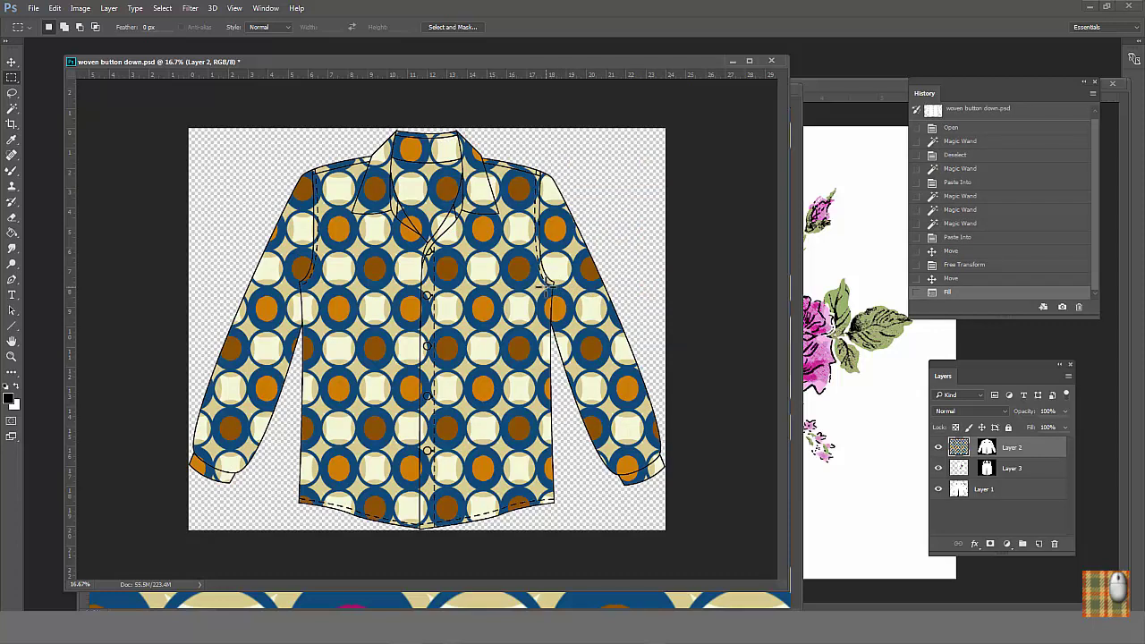
pyautogui.click(12, 62)
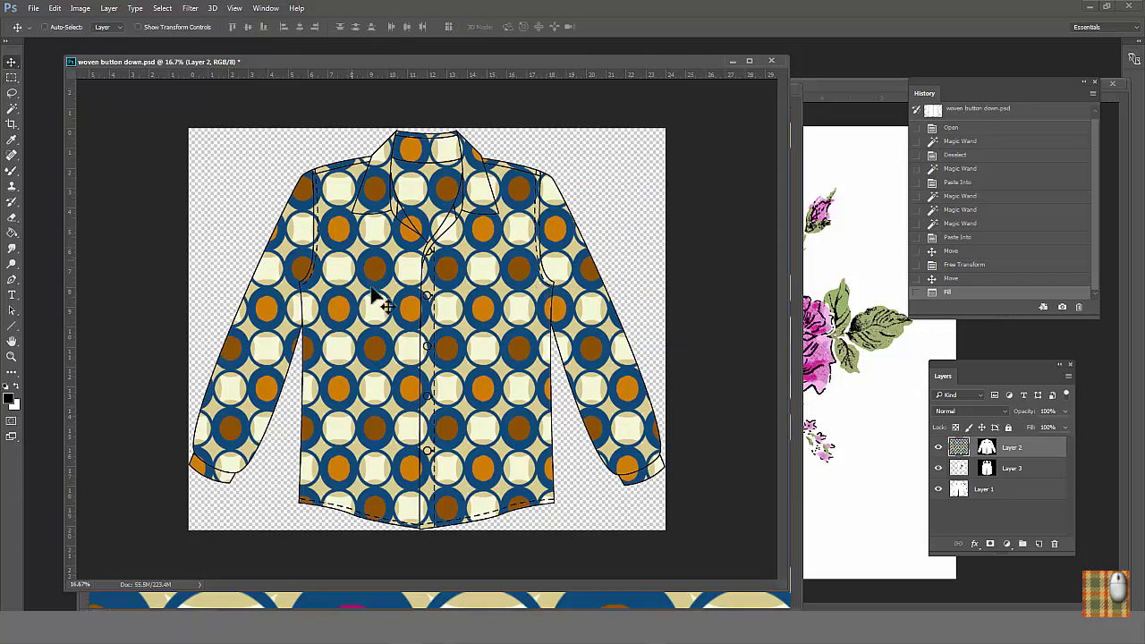
pyautogui.moveTo(375, 312); pyautogui.dragTo(375, 266)
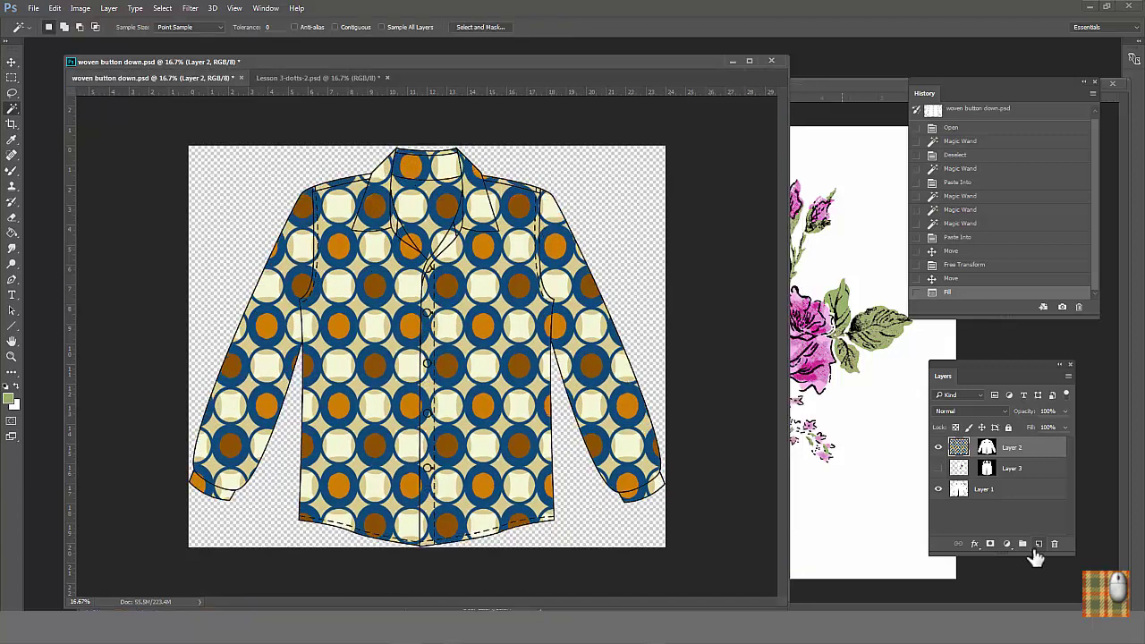
# Add a new top layer, hide Layer 2, and mask the new layer to the white shirt areas selected non-contiguously from Layer 1.
pyautogui.click(1039, 543)
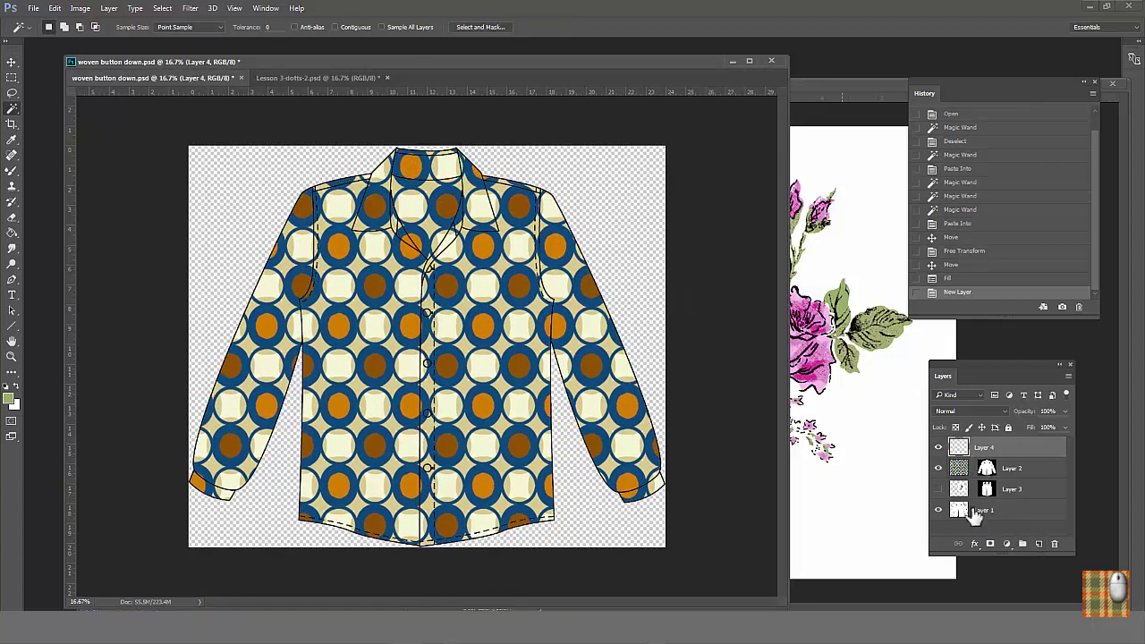
pyautogui.click(938, 468)
pyautogui.click(984, 510)
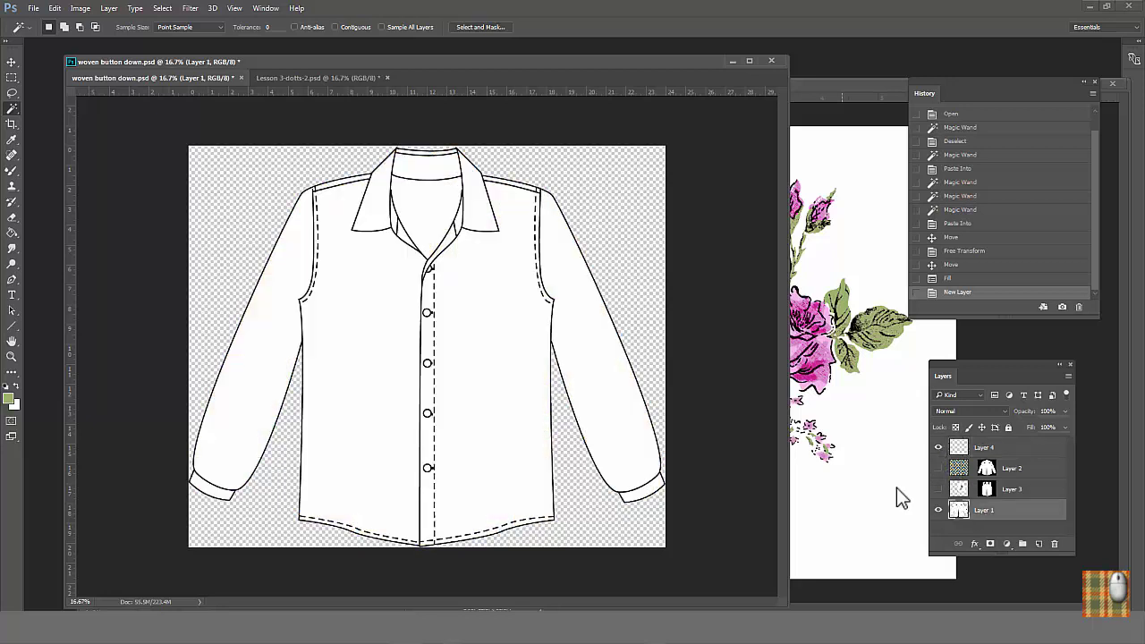
pyautogui.click(470, 369)
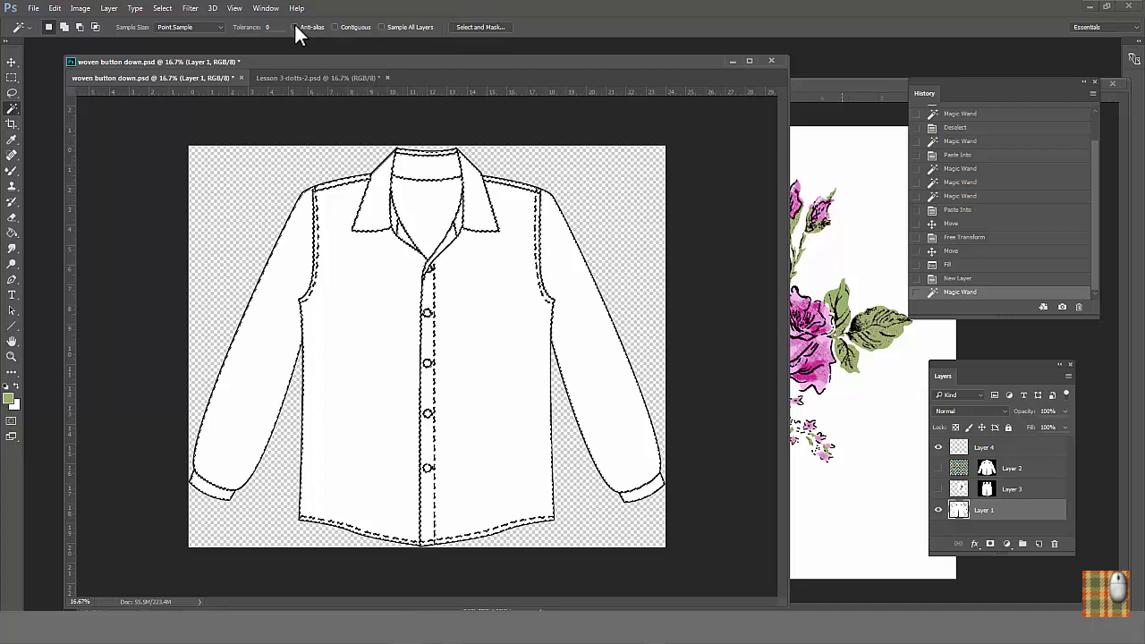
pyautogui.click(961, 449)
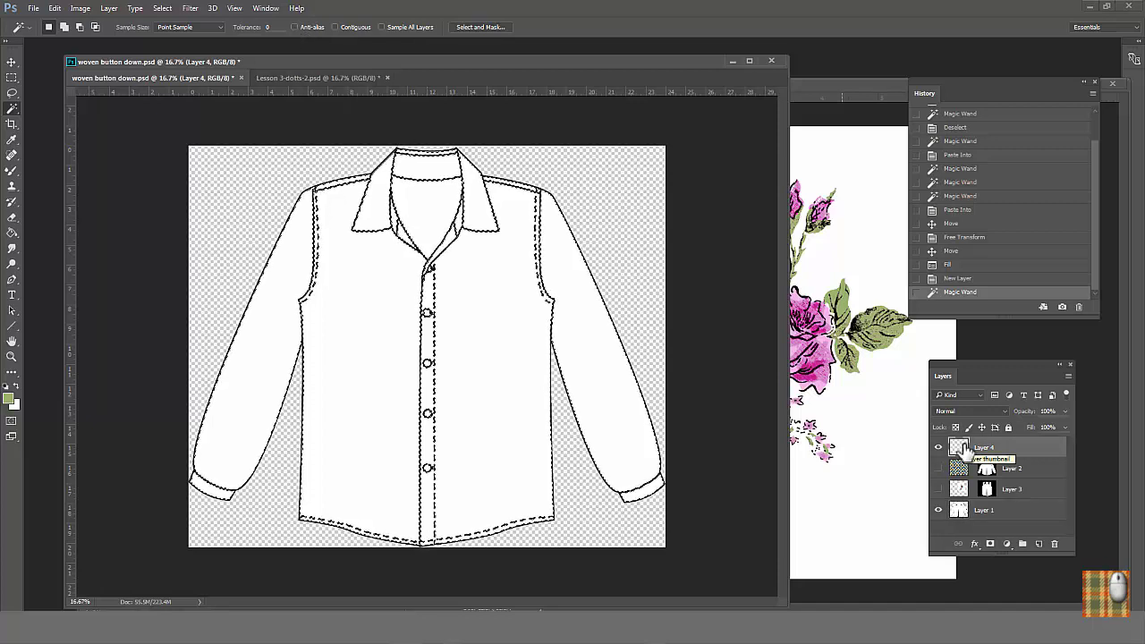
pyautogui.click(990, 545)
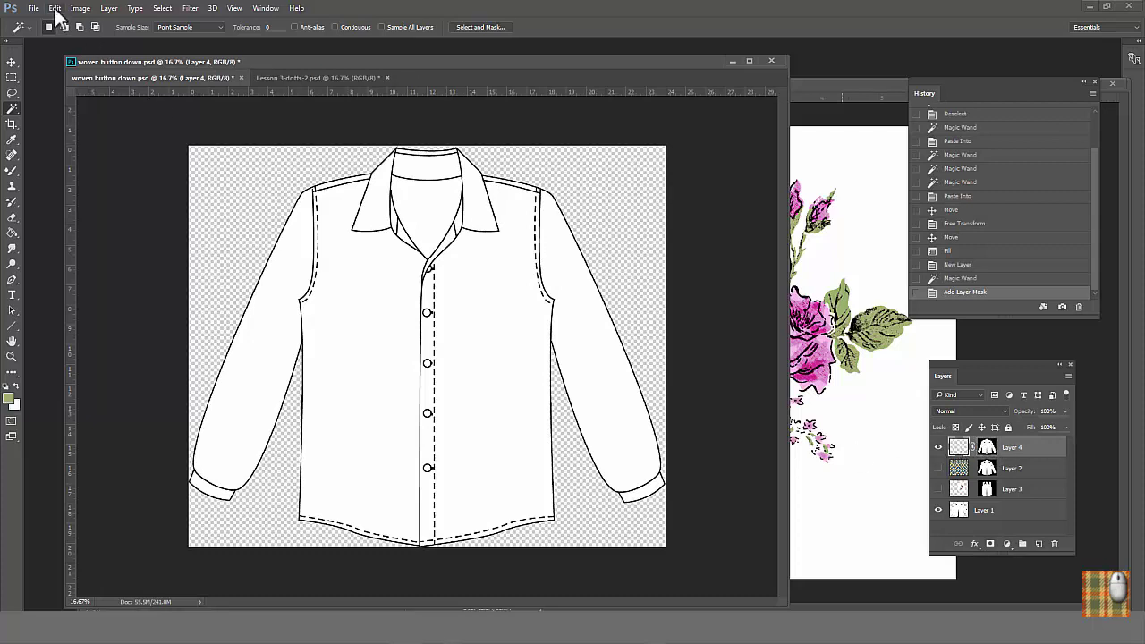
# Fill the masked Layer 4 with the pink and red floral pattern at 100% opacity.
pyautogui.click(56, 9)
pyautogui.click(80, 220)
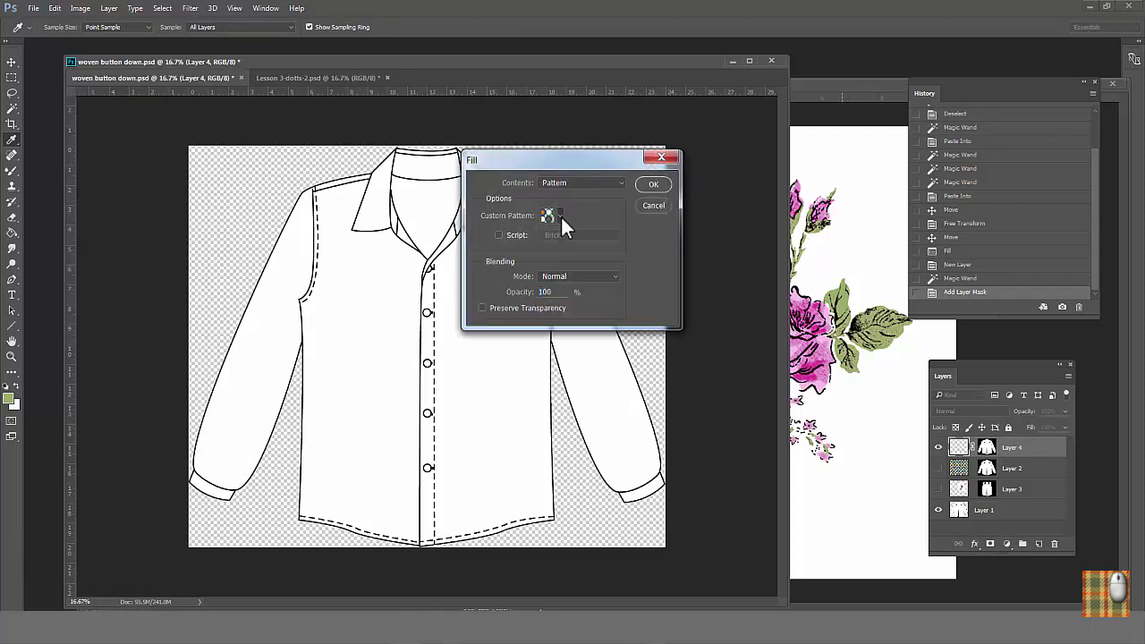
pyautogui.click(561, 215)
pyautogui.moveTo(606, 306); pyautogui.dragTo(603, 331)
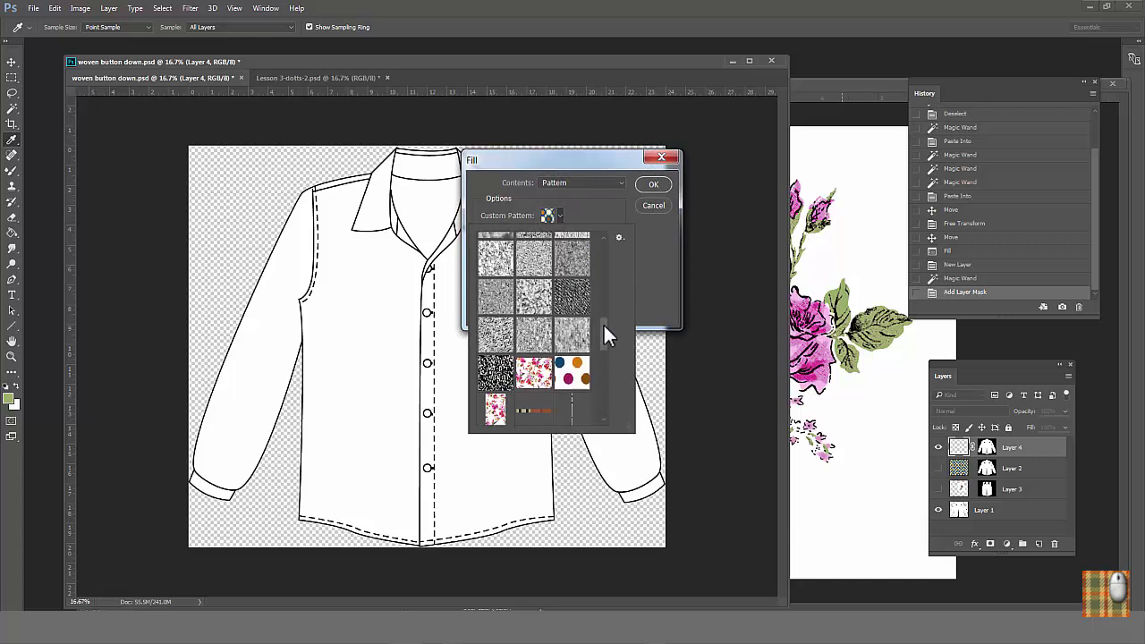
pyautogui.click(534, 374)
pyautogui.click(653, 183)
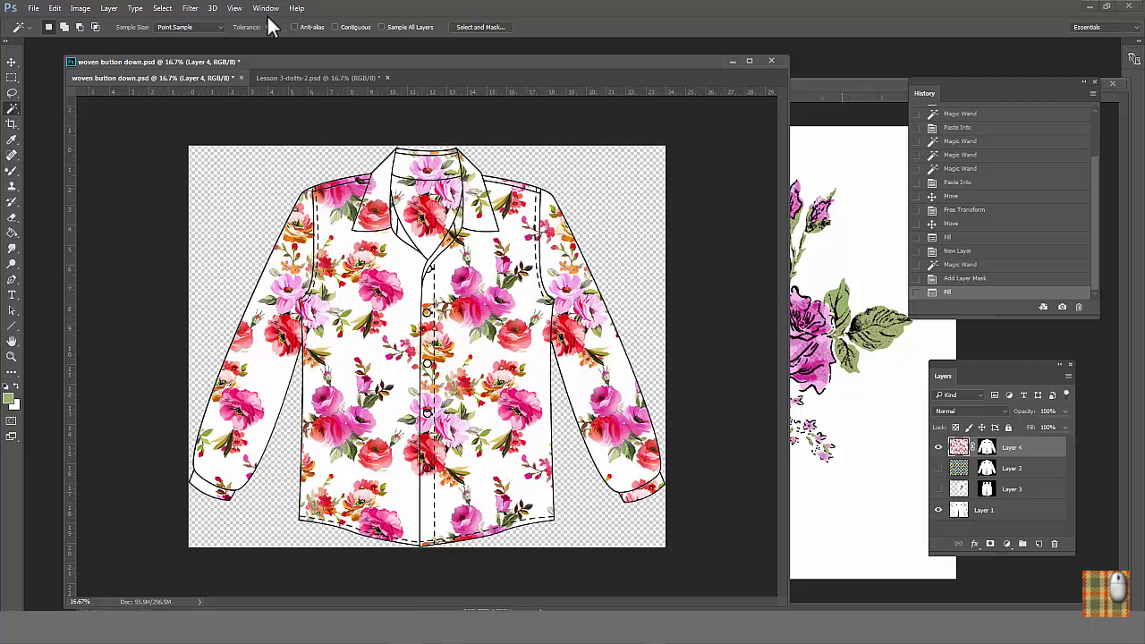
# Float Lesson 3-dotts-2.psd in its own window, enlarge the green dot print and move the window beside the shirt.
pyautogui.click(291, 78)
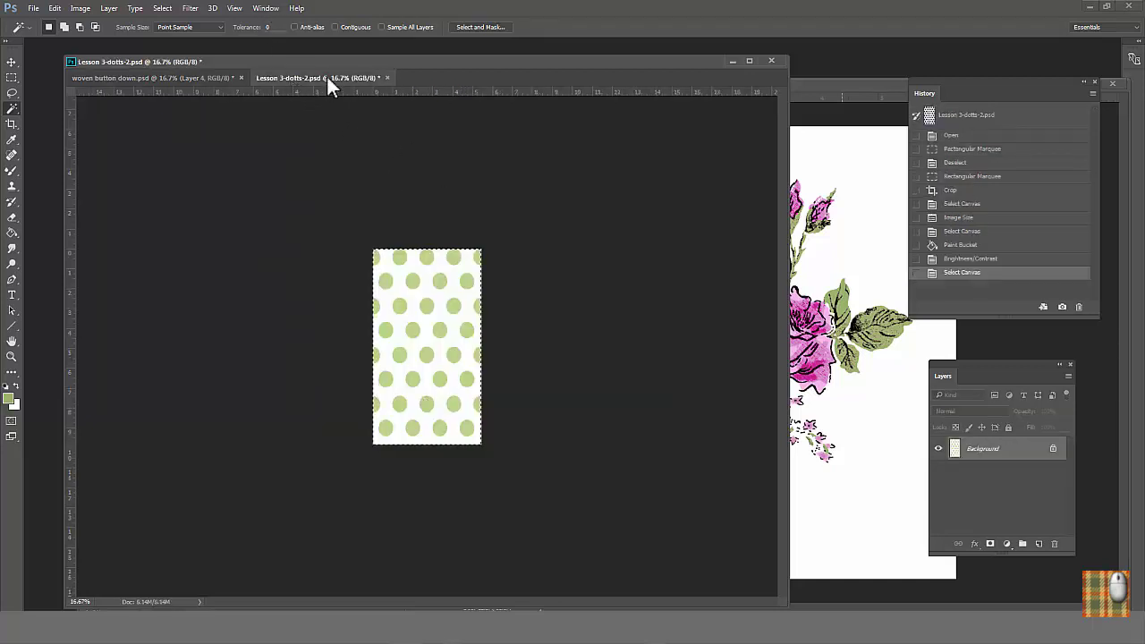
pyautogui.moveTo(327, 78); pyautogui.dragTo(404, 117)
pyautogui.click(11, 356)
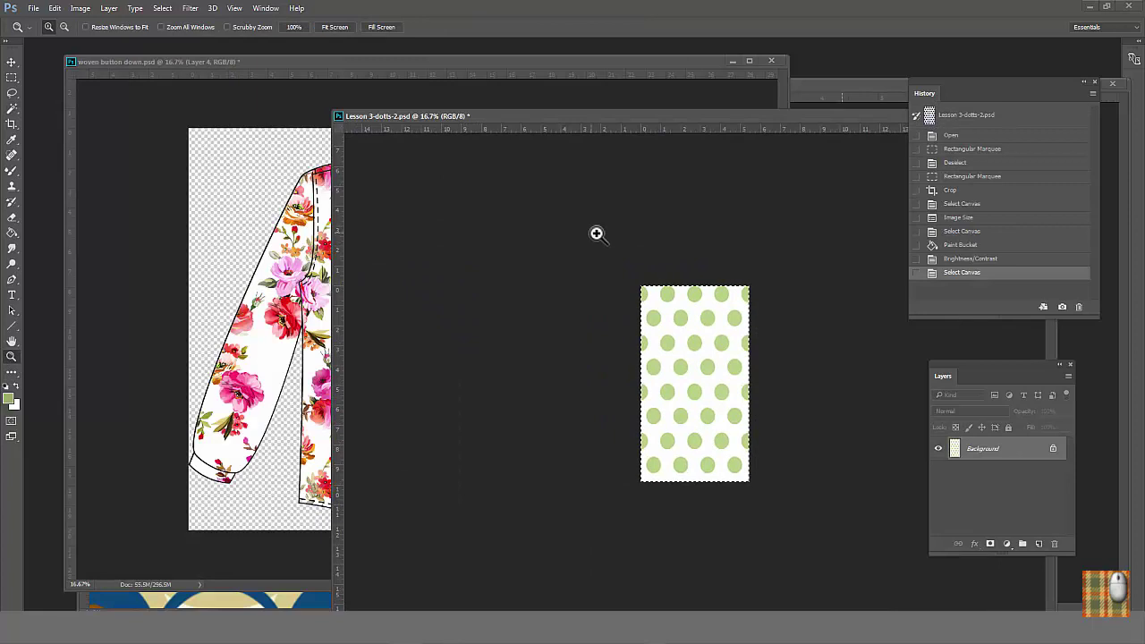
pyautogui.click(697, 236)
pyautogui.moveTo(614, 118); pyautogui.dragTo(701, 115)
# Duplicate Layer 4 in woven button down.psd, and define the whole green dot print in Lesson 3-dotts-2.psd as a pattern.
pyautogui.click(702, 62)
pyautogui.moveTo(961, 450); pyautogui.dragTo(1039, 543)
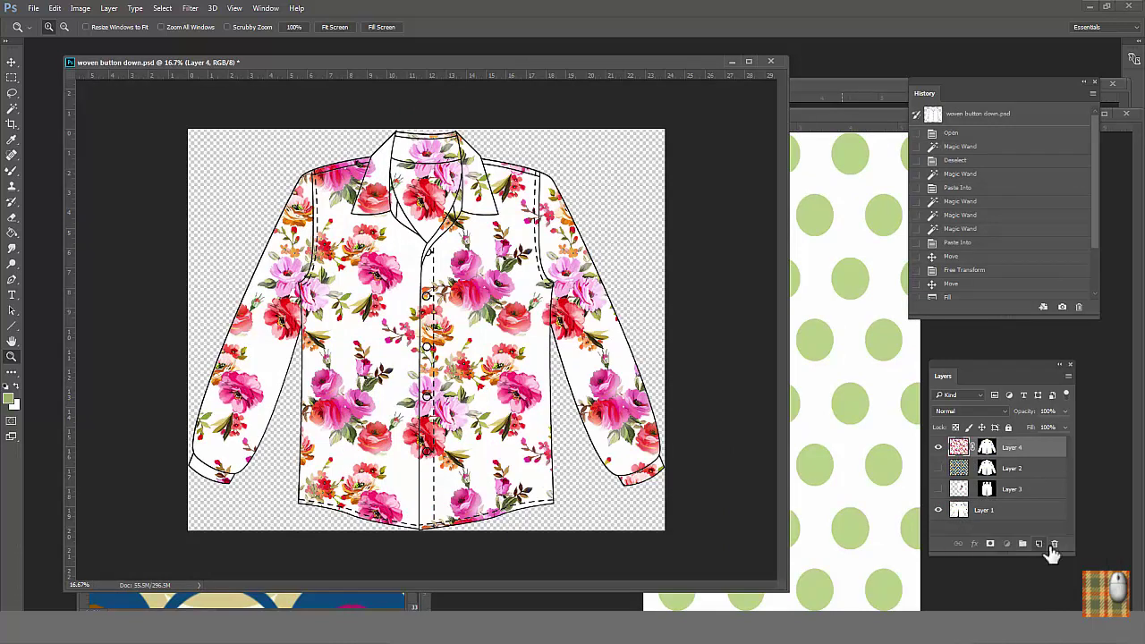
pyautogui.click(810, 123)
pyautogui.click(55, 8)
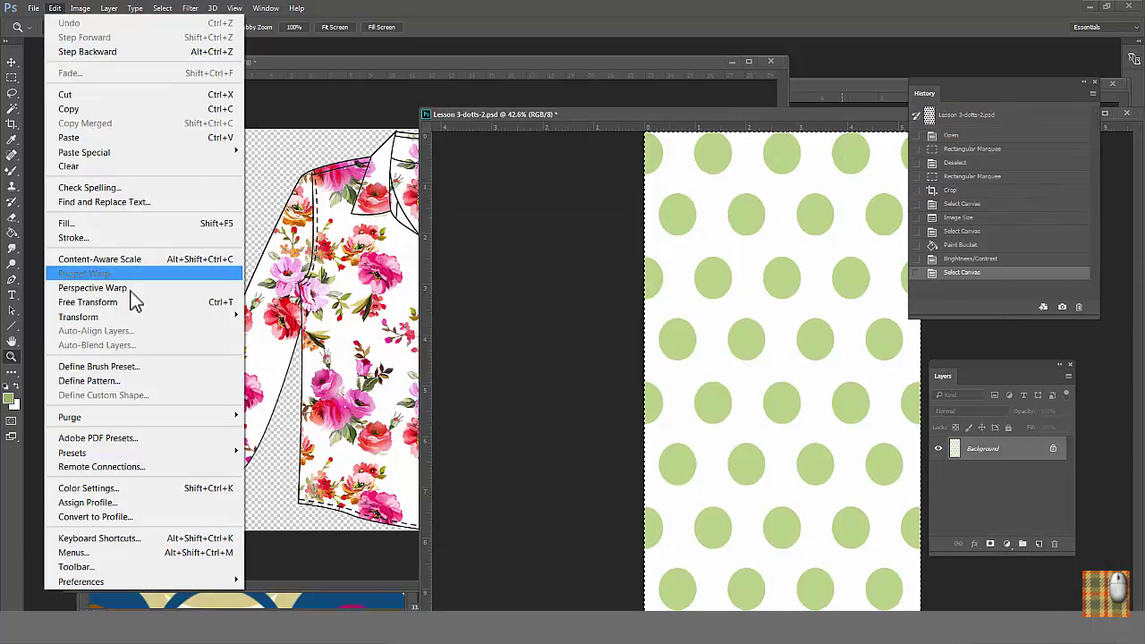
pyautogui.click(120, 383)
pyautogui.press('Return')
# Fill Layer 4 copy in woven button down.psd with the newly defined green polka-dot pattern.
pyautogui.click(443, 65)
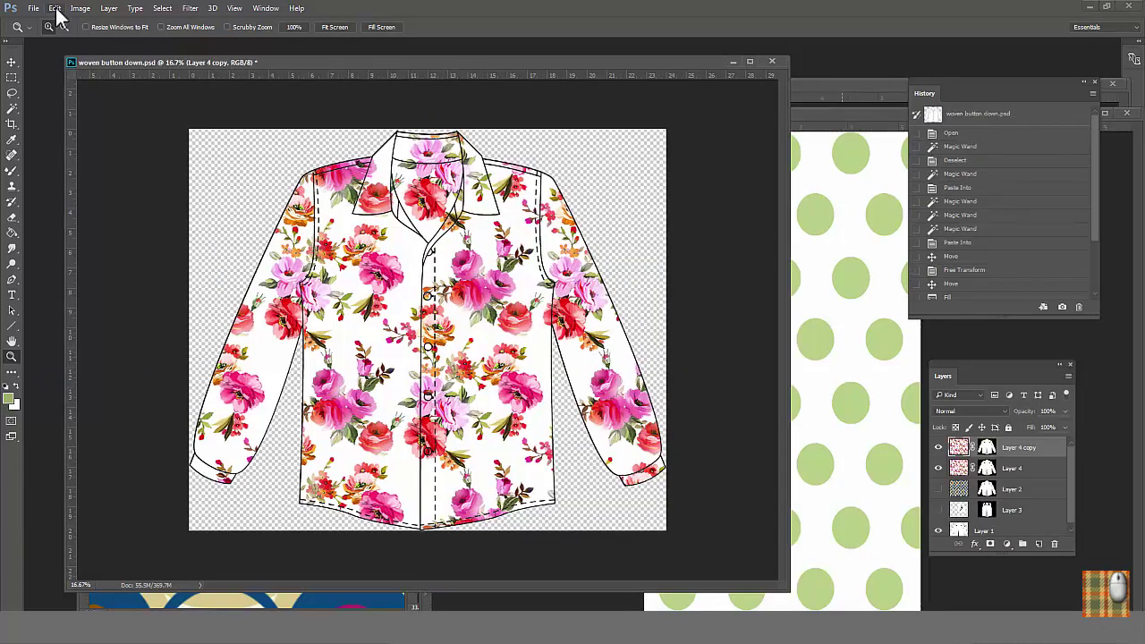
pyautogui.click(54, 9)
pyautogui.click(63, 221)
pyautogui.click(560, 215)
pyautogui.scroll(-2, 498, 427)
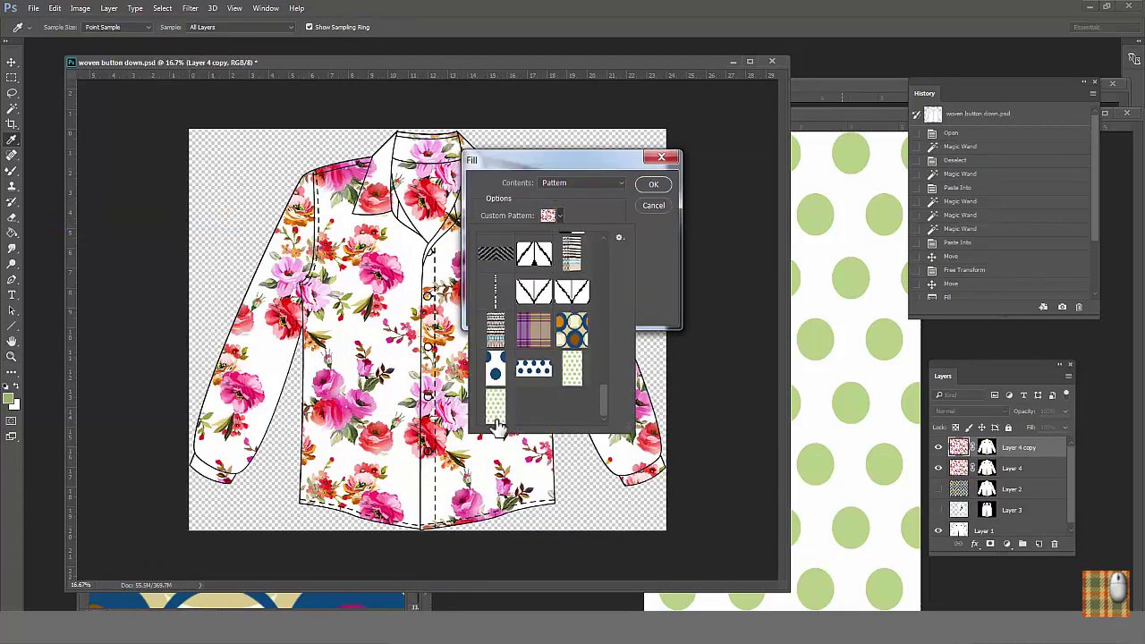
pyautogui.doubleClick(496, 419)
pyautogui.click(653, 183)
pyautogui.press('z')
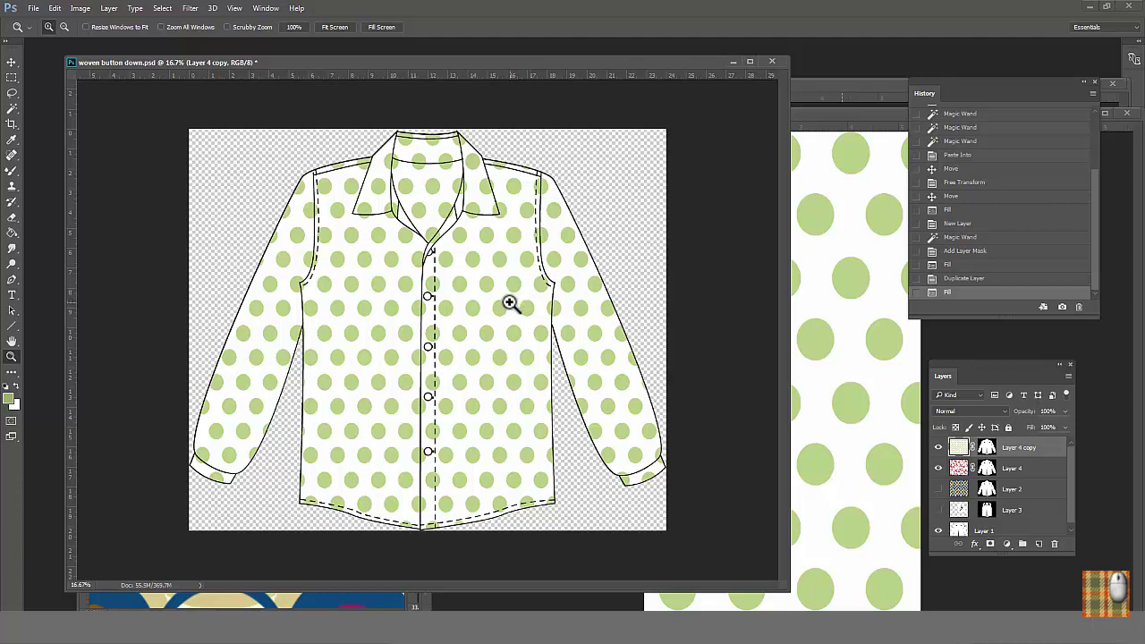
# In Flower.psd, isolate the flower from its white background with the Magic Wand and copy it.
pyautogui.click(266, 8)
pyautogui.click(313, 569)
pyautogui.click(12, 108)
pyautogui.click(568, 284)
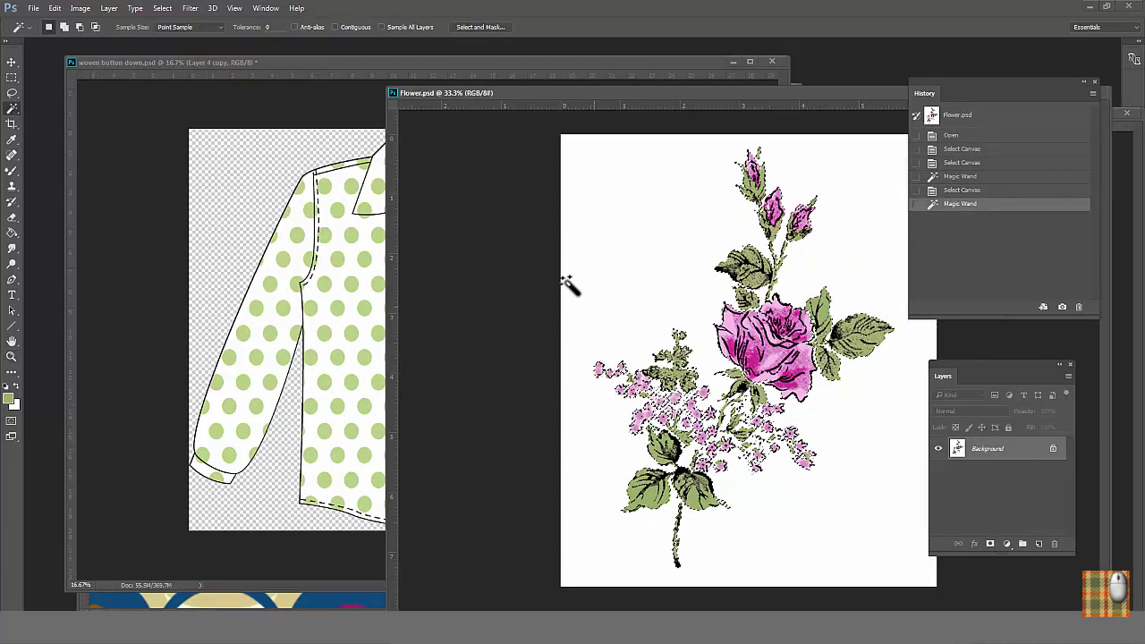
pyautogui.click(54, 8)
pyautogui.click(72, 108)
# Paste the isolated flower into woven button down.psd and move it to the hem area of the shirt's right-hand front panel.
pyautogui.click(134, 118)
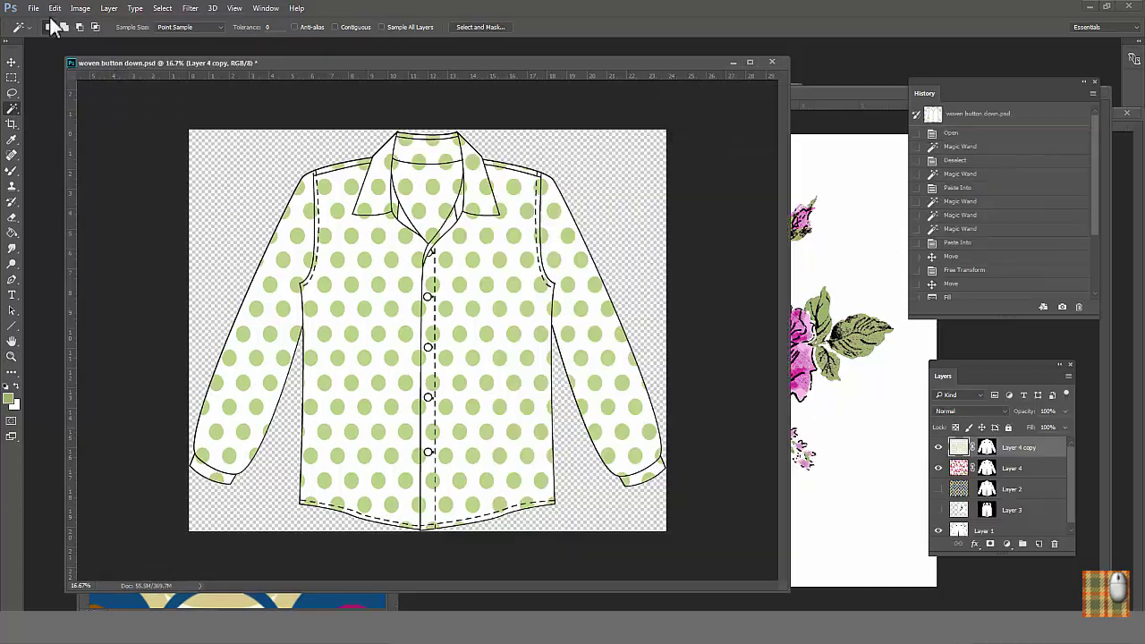
pyautogui.click(54, 8)
pyautogui.click(97, 134)
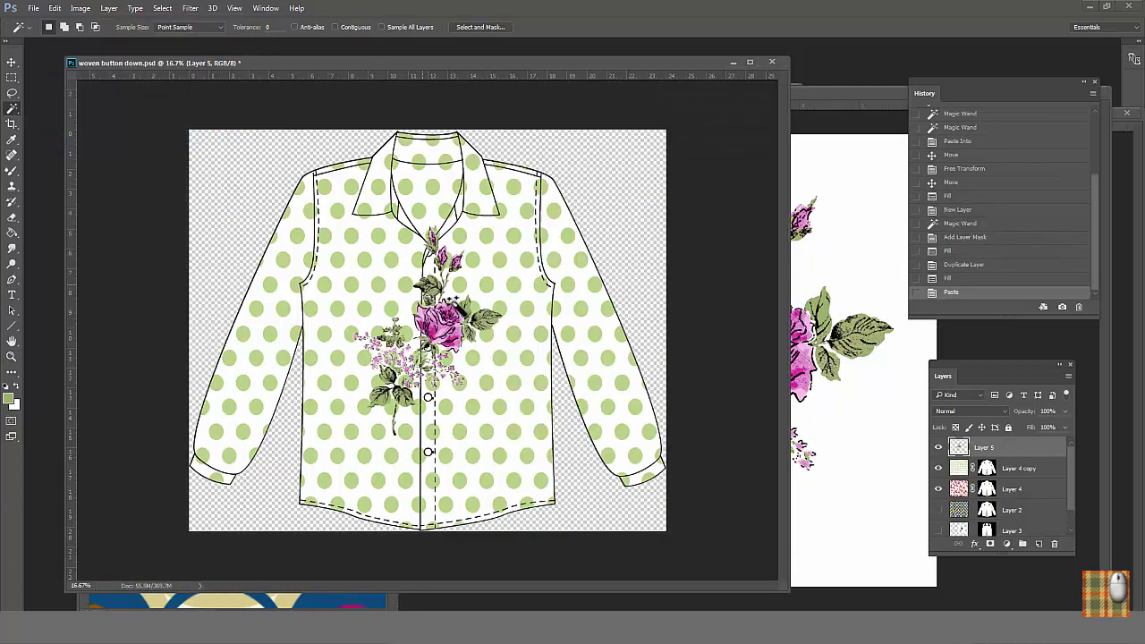
pyautogui.click(12, 61)
pyautogui.moveTo(464, 289); pyautogui.dragTo(543, 400)
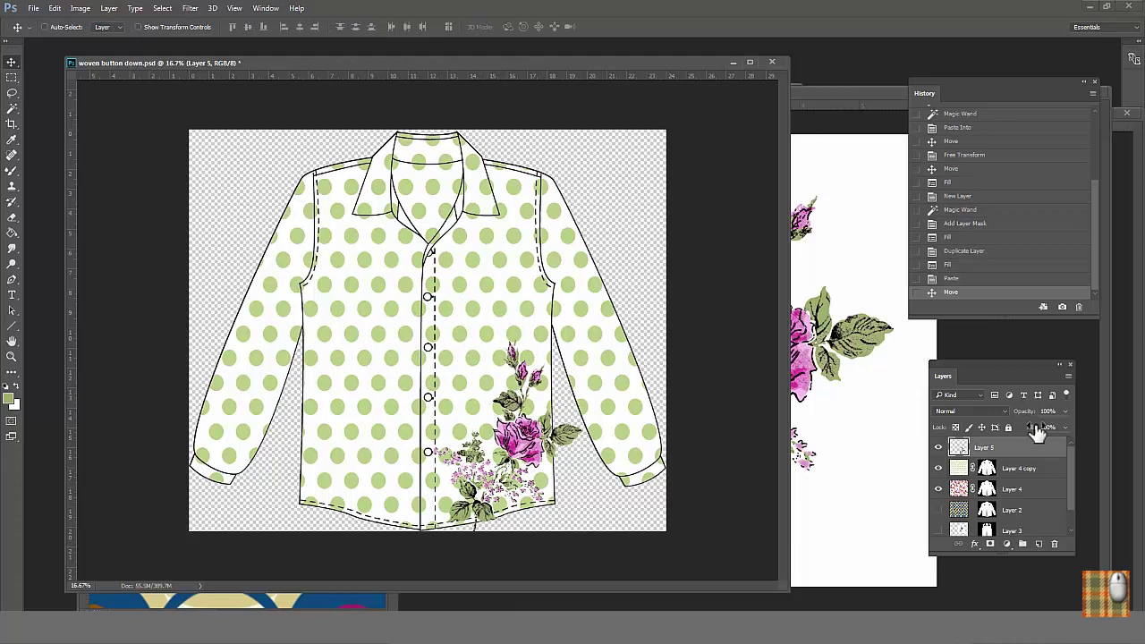
# Try merging the flower layer into Layer 4 copy with its mask preserved and unlinked, and return to the state before the merge.
pyautogui.click(1068, 376)
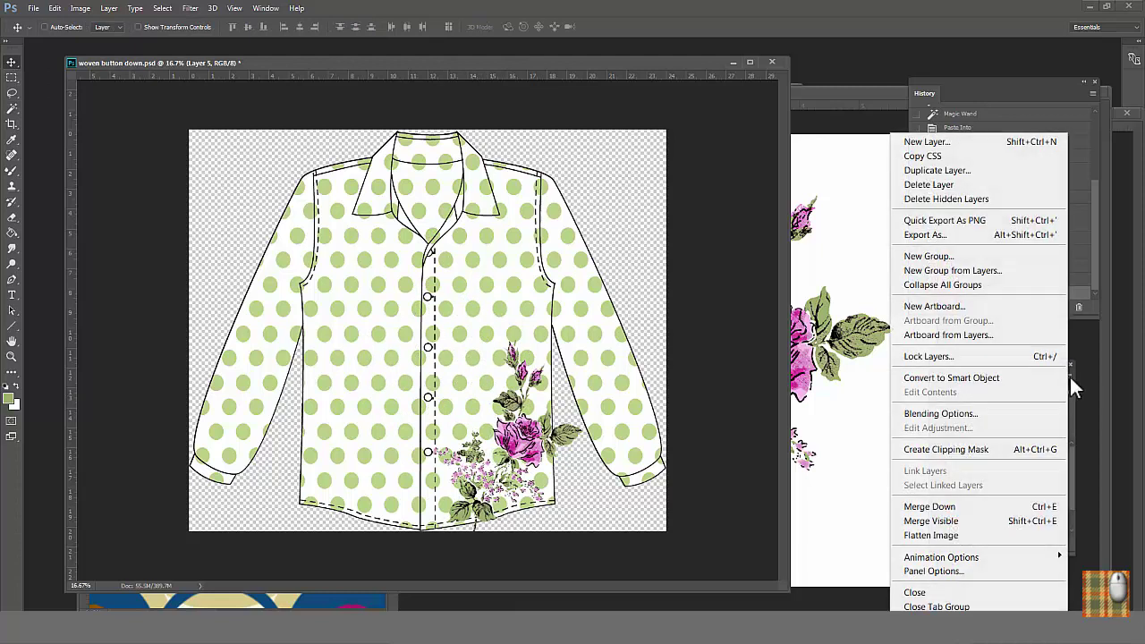
pyautogui.click(930, 507)
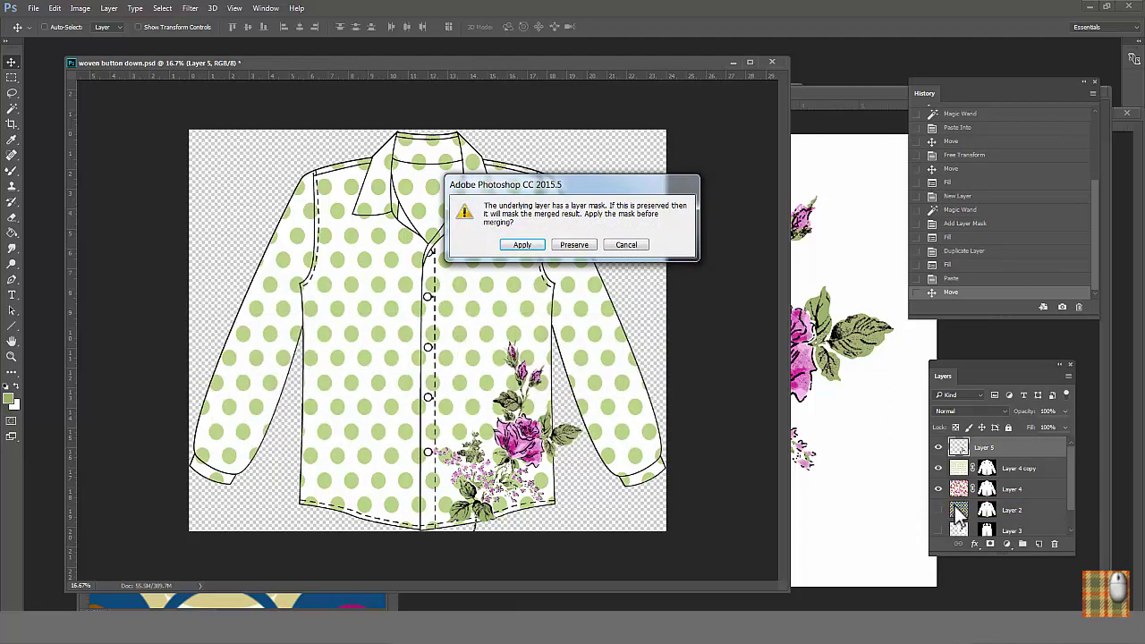
pyautogui.click(574, 247)
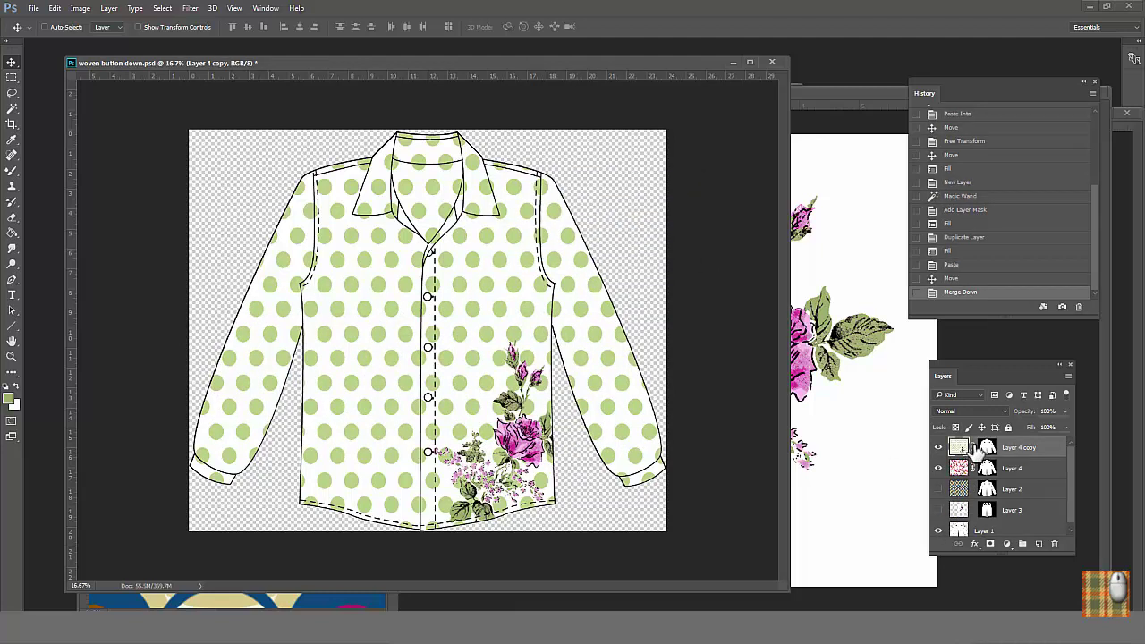
pyautogui.click(973, 448)
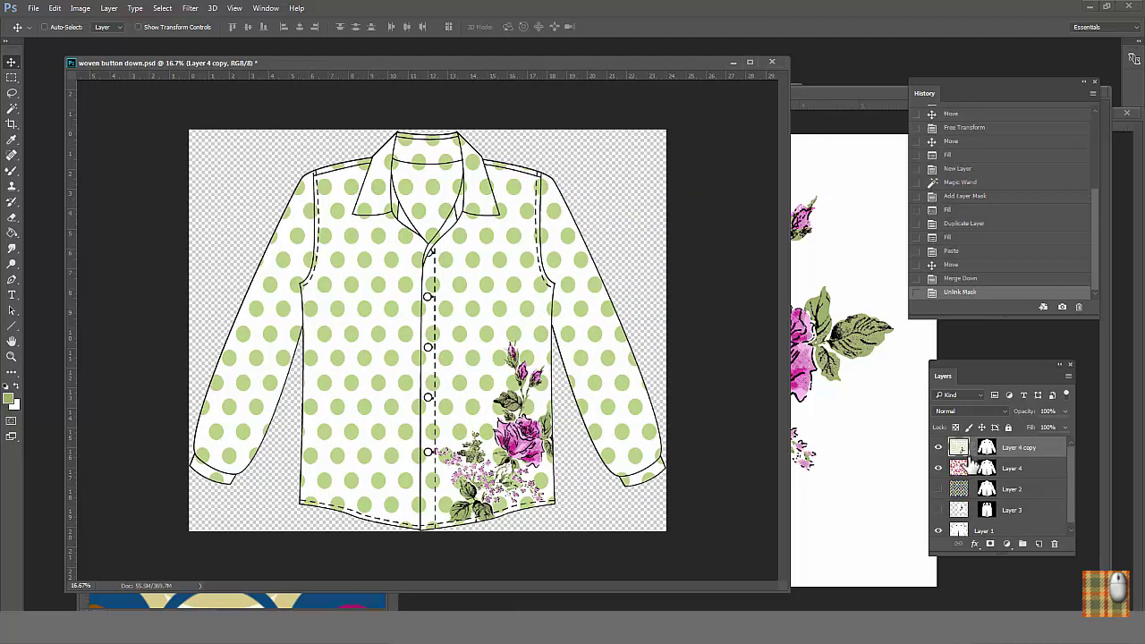
pyautogui.moveTo(527, 416); pyautogui.dragTo(533, 458)
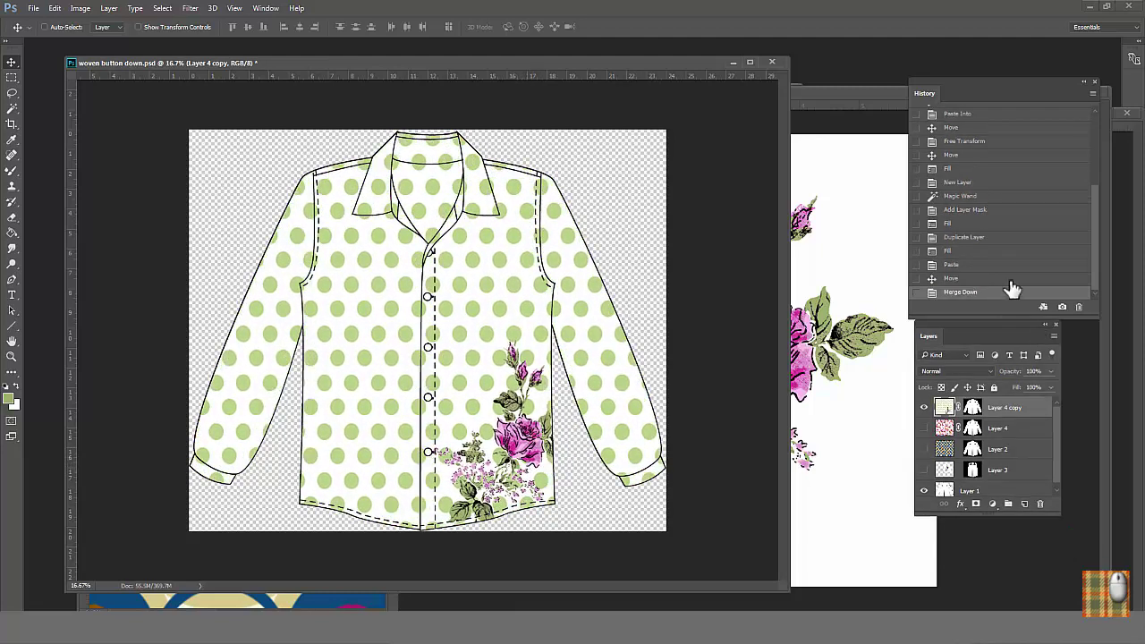
pyautogui.click(1011, 276)
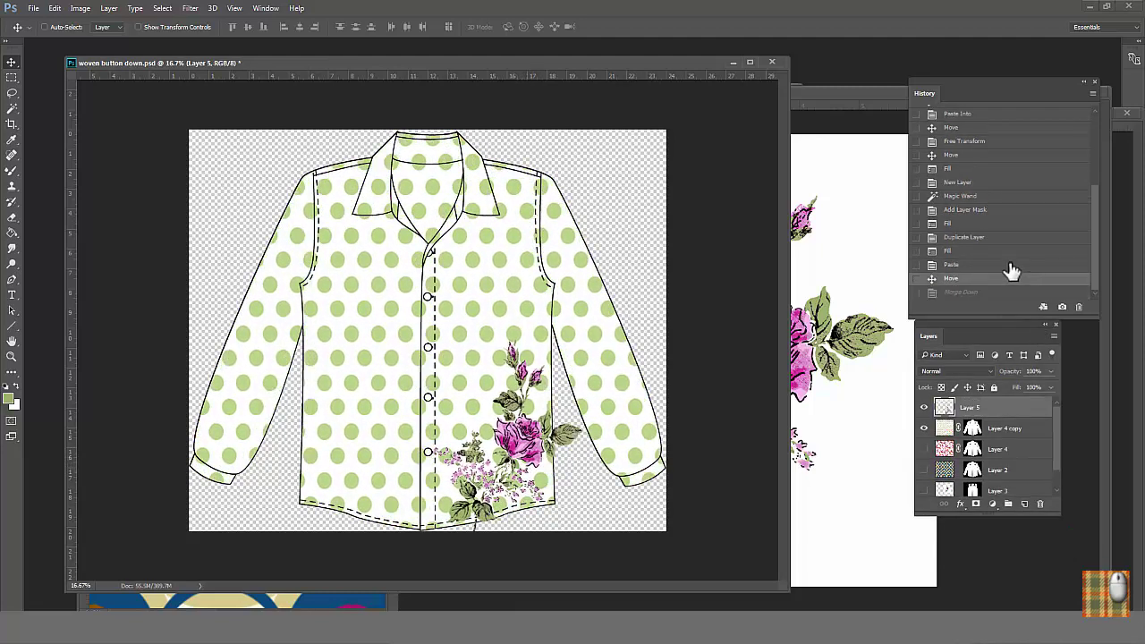
# Select the whole canvas on Layer 4 copy and clear its green polka-dot fill.
pyautogui.click(947, 429)
pyautogui.click(162, 8)
pyautogui.click(175, 25)
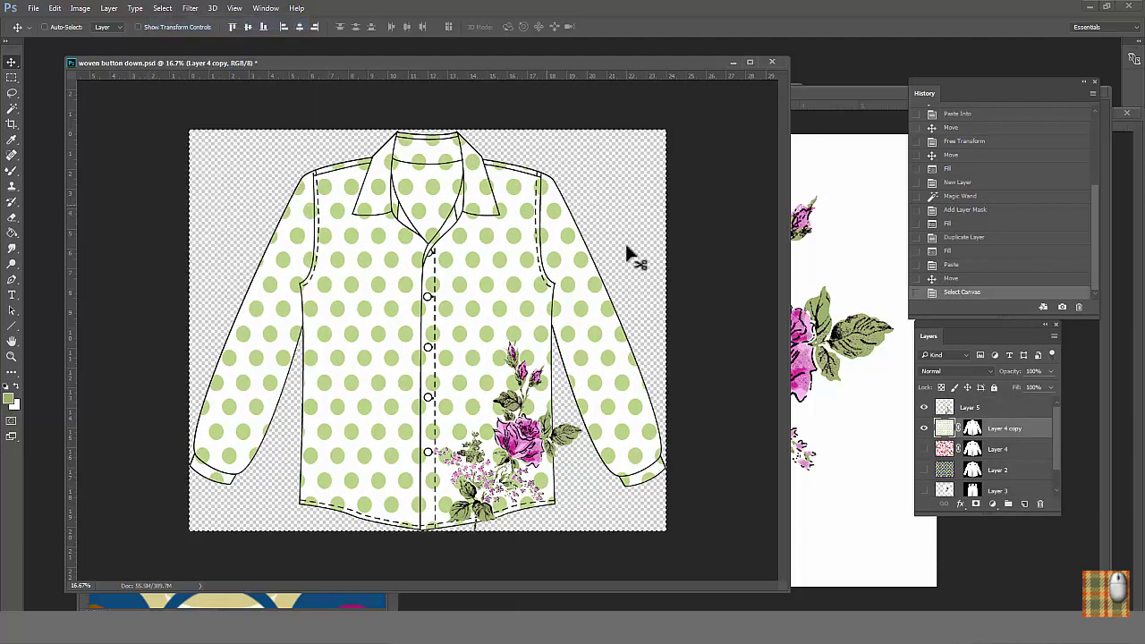
pyautogui.press('Delete')
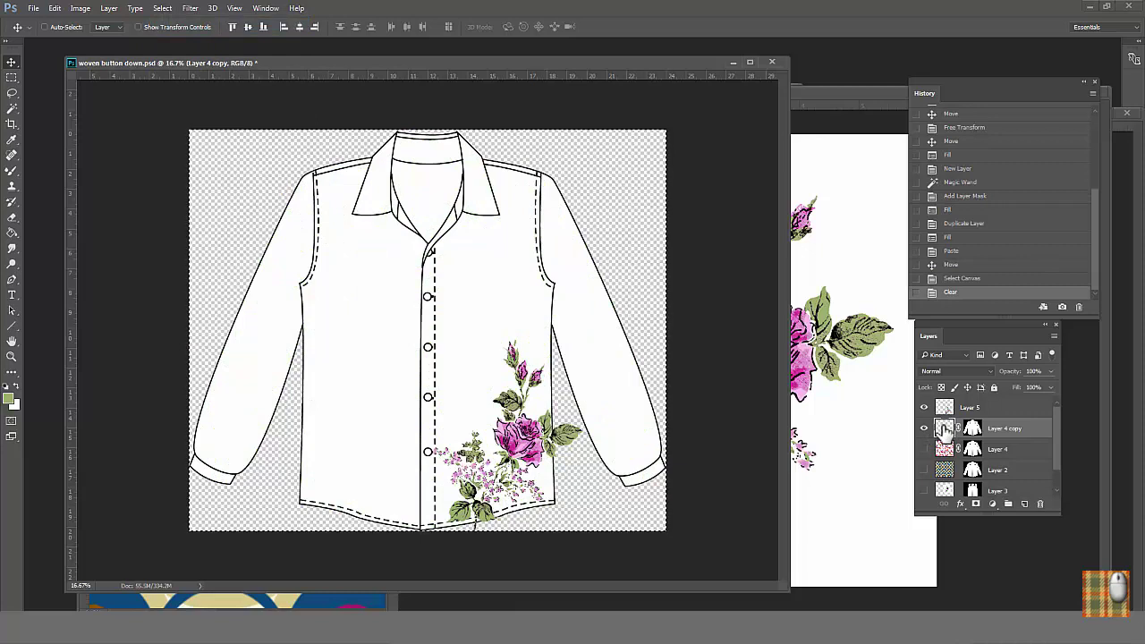
# Merge the flower in Layer 5 down into the emptied Layer 4 copy, preserving the layer mask.
pyautogui.click(972, 408)
pyautogui.click(1054, 335)
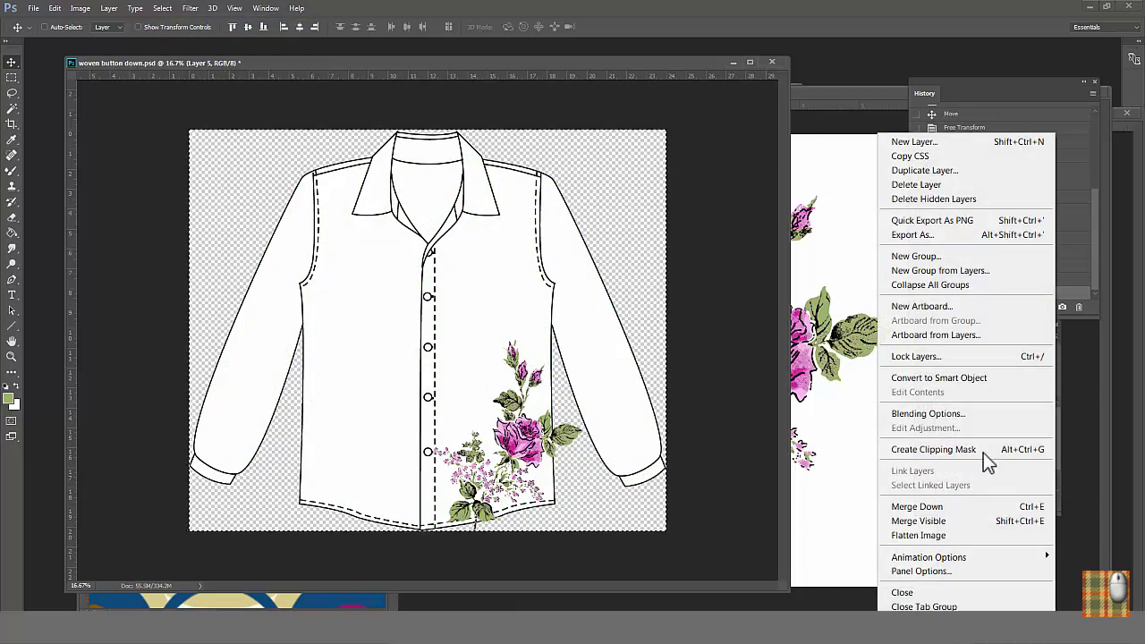
pyautogui.click(940, 437)
pyautogui.click(581, 246)
# Unlink the mask of Layer 4 copy, move the flower up to the middle of the shirt front and deselect.
pyautogui.click(958, 407)
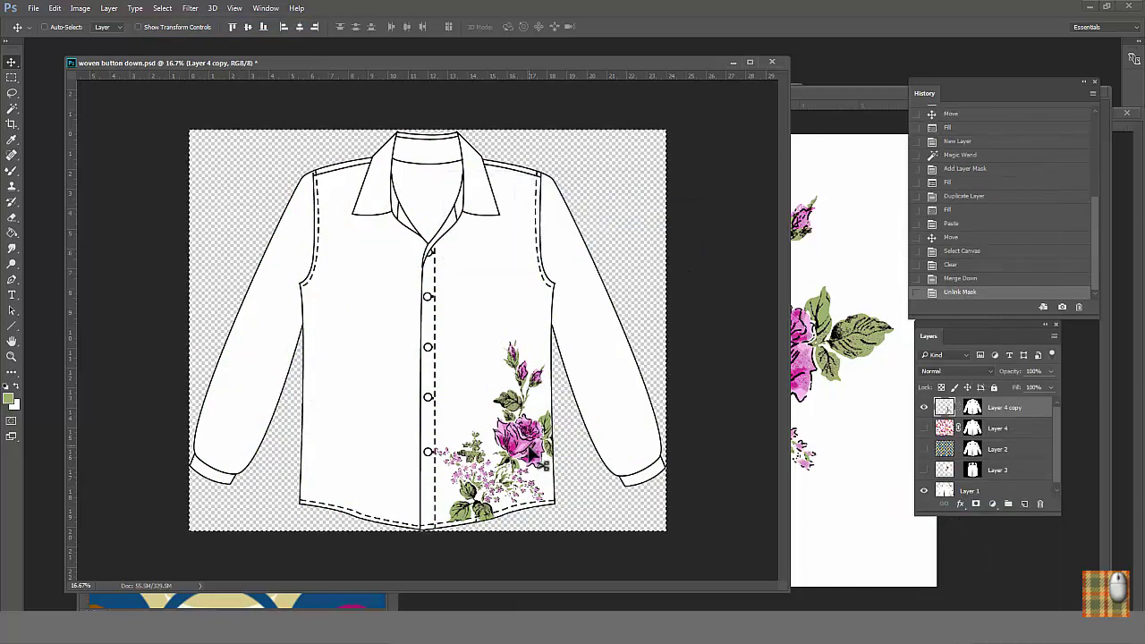
pyautogui.moveTo(524, 443); pyautogui.dragTo(461, 312)
pyautogui.hotkey('ctrl', 'd')
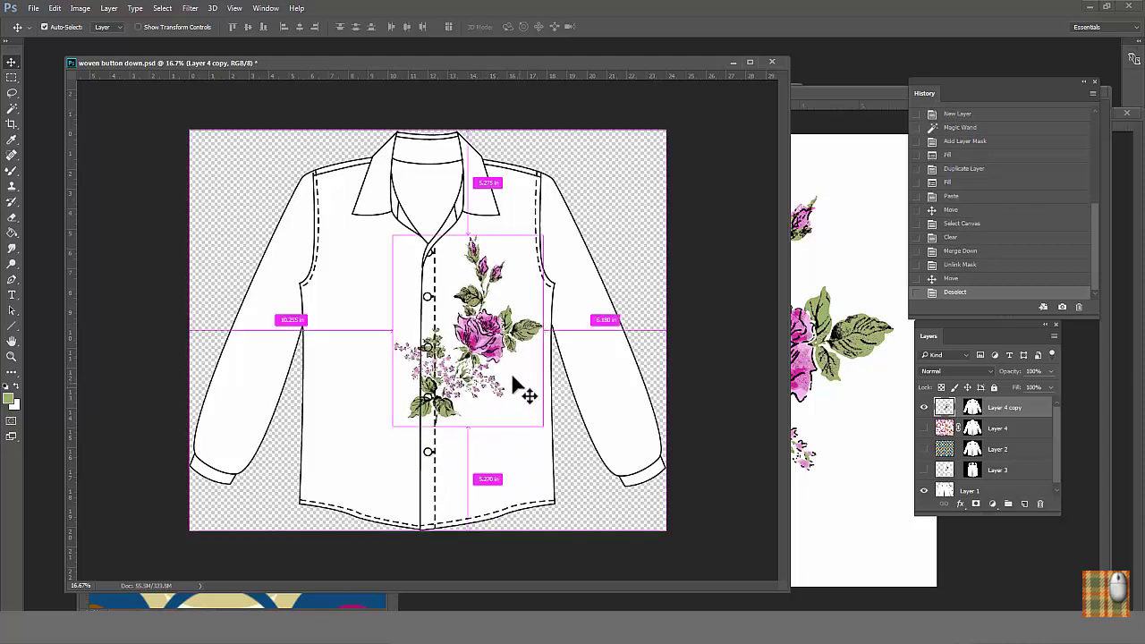
# Fill the white shirt areas of Layer 1 with the green foreground colour using the Paint Bucket.
pyautogui.click(946, 491)
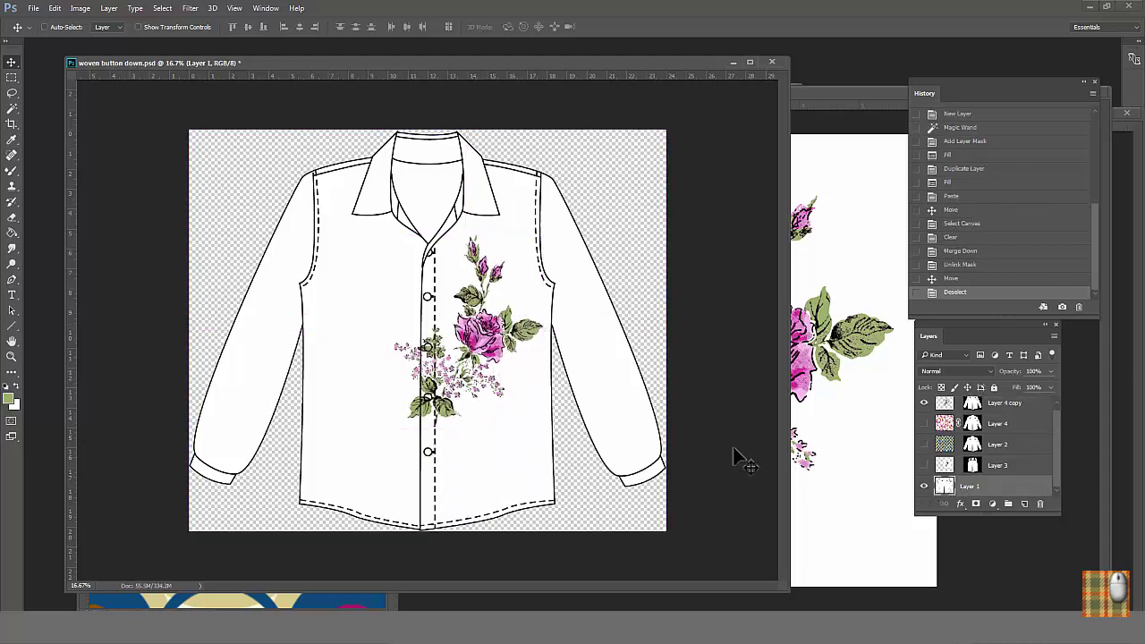
pyautogui.click(13, 234)
pyautogui.click(528, 447)
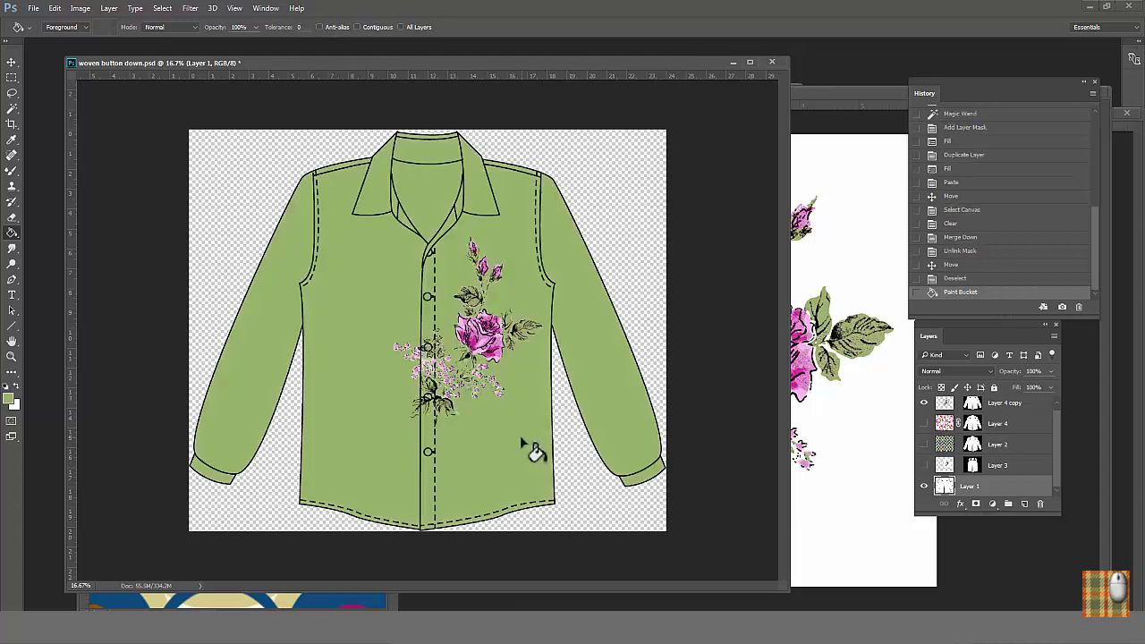
# Set the foreground colour to light green #c7e395 and recolour the shirt's fill on Layer 1.
pyautogui.click(8, 400)
pyautogui.click(82, 438)
pyautogui.click(296, 417)
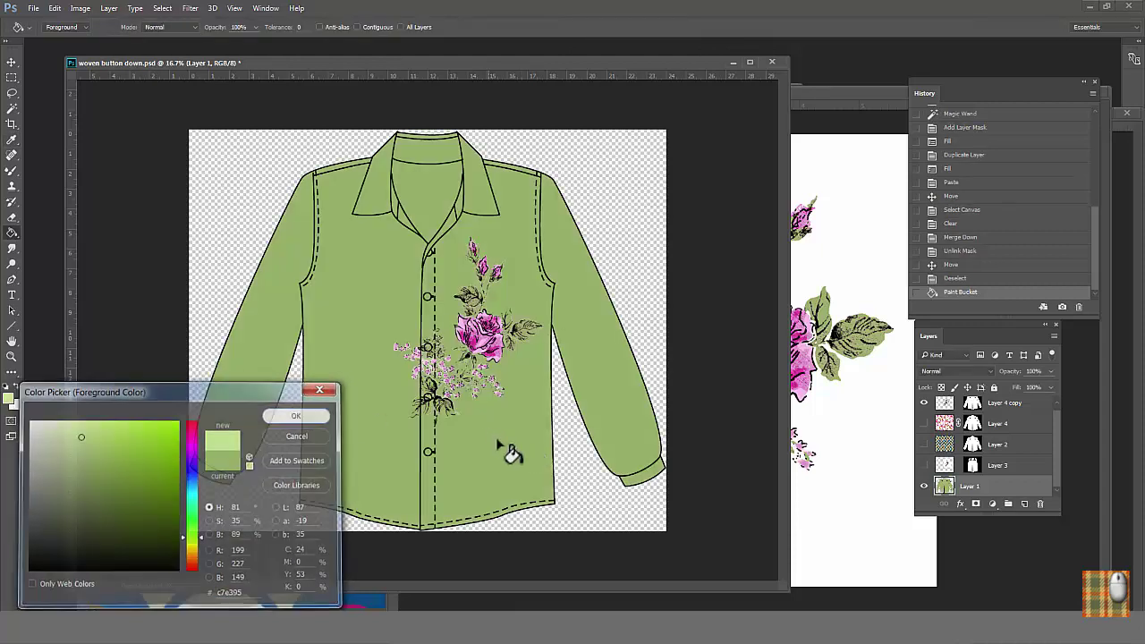
pyautogui.click(498, 440)
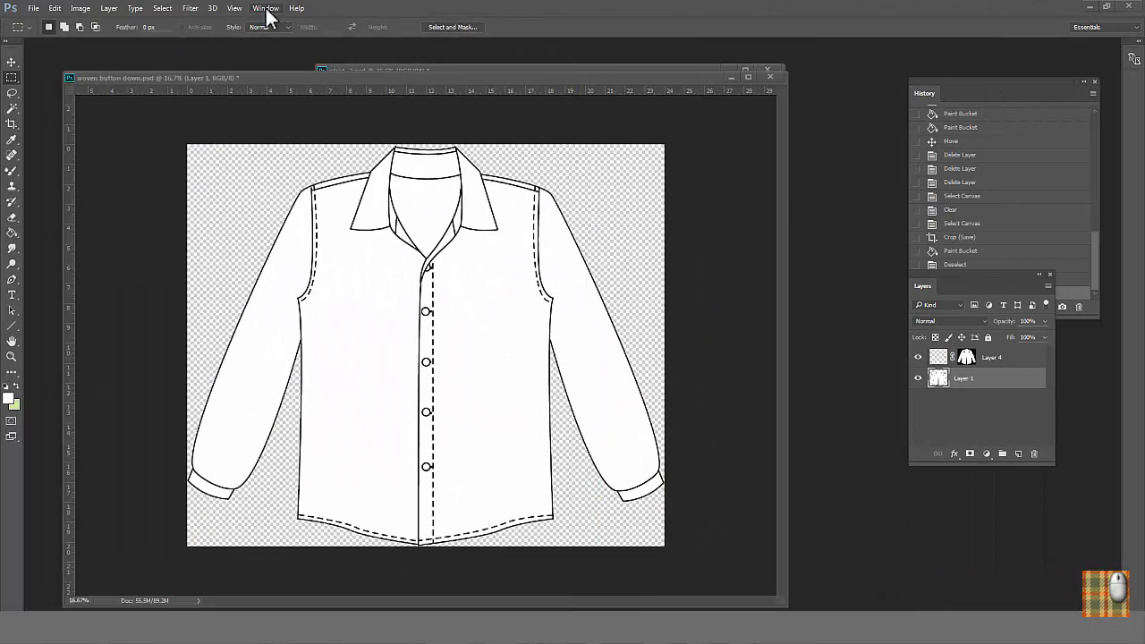
# Bring plaid -2.psd to the front and define its whole selected plaid print as a pattern.
pyautogui.click(265, 8)
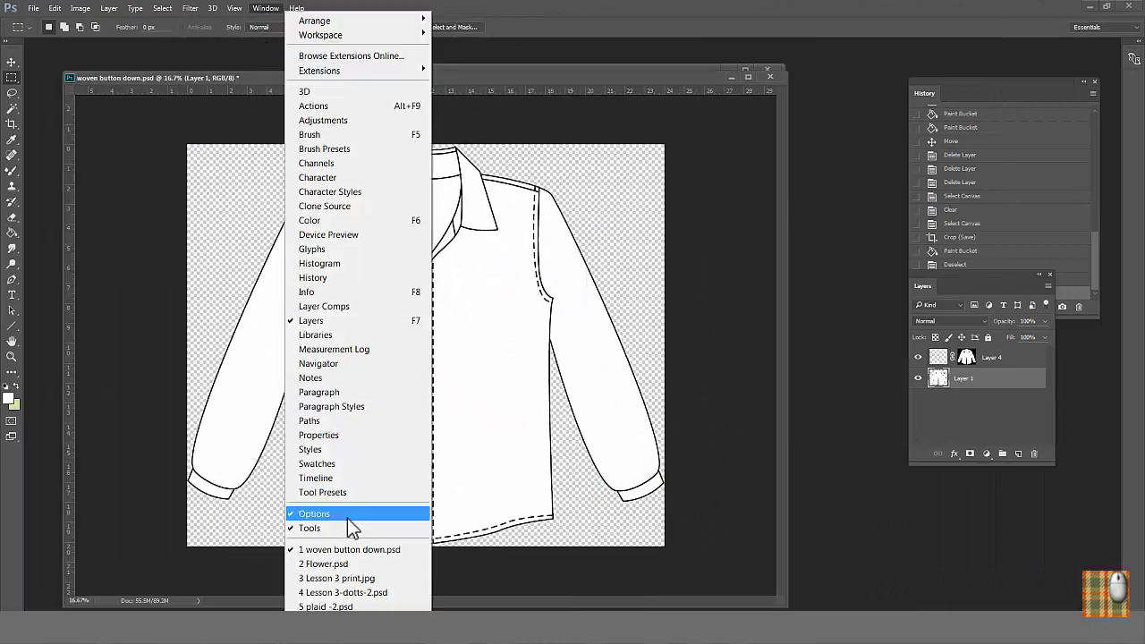
pyautogui.click(322, 607)
pyautogui.moveTo(564, 71); pyautogui.dragTo(607, 72)
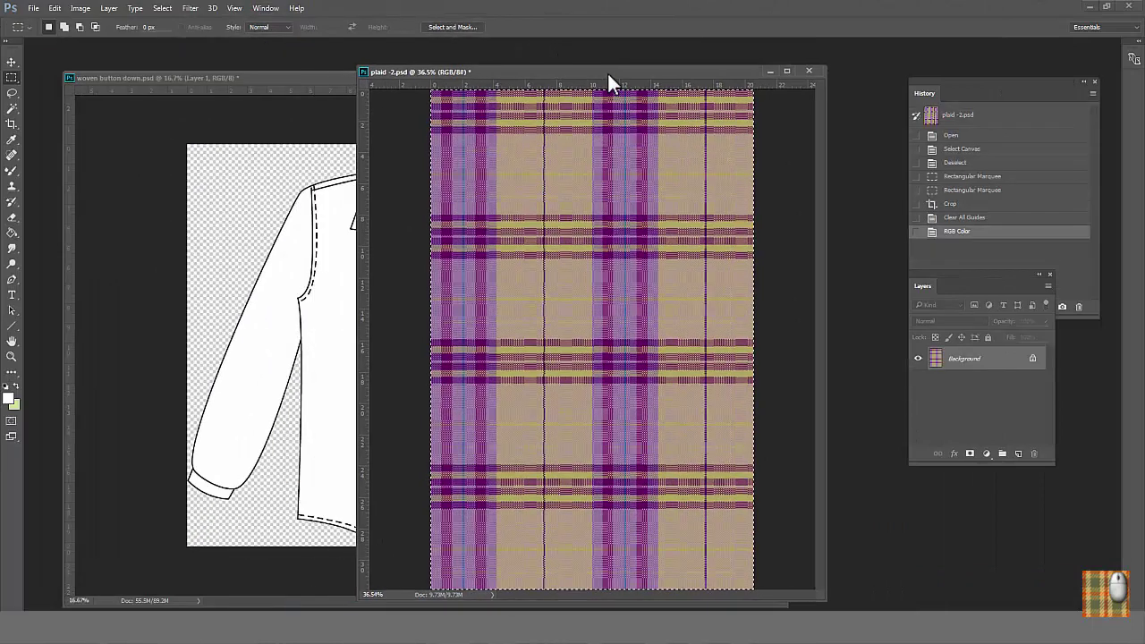
pyautogui.click(55, 8)
pyautogui.click(122, 380)
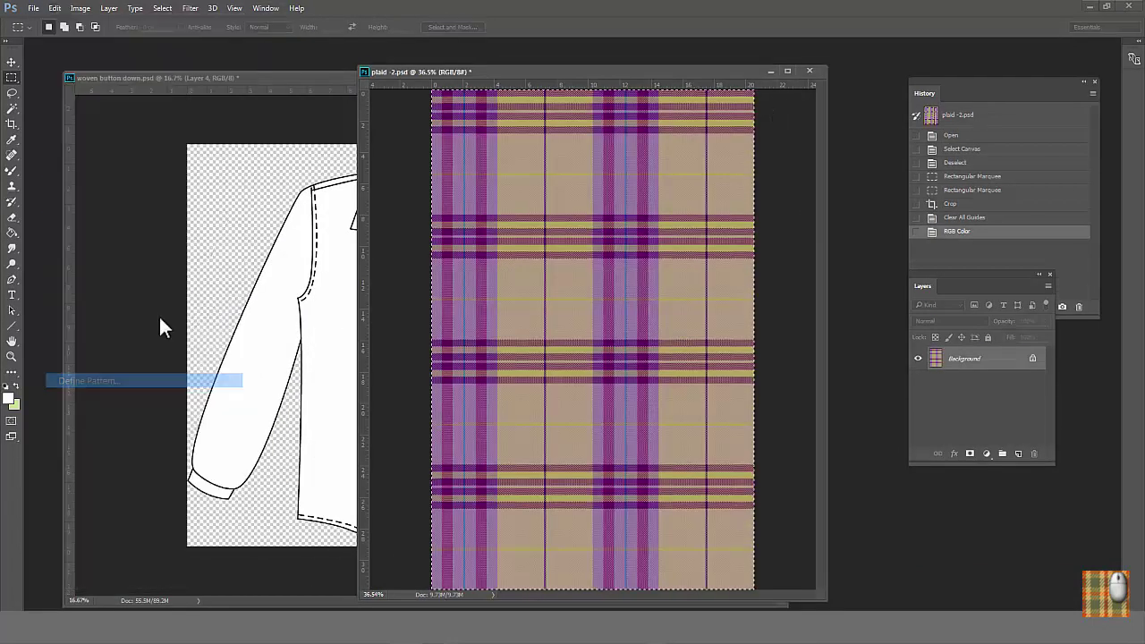
pyautogui.click(582, 217)
# Fill the masked Layer 4 in woven button down.psd with the newly defined purple and tan plaid pattern.
pyautogui.click(351, 85)
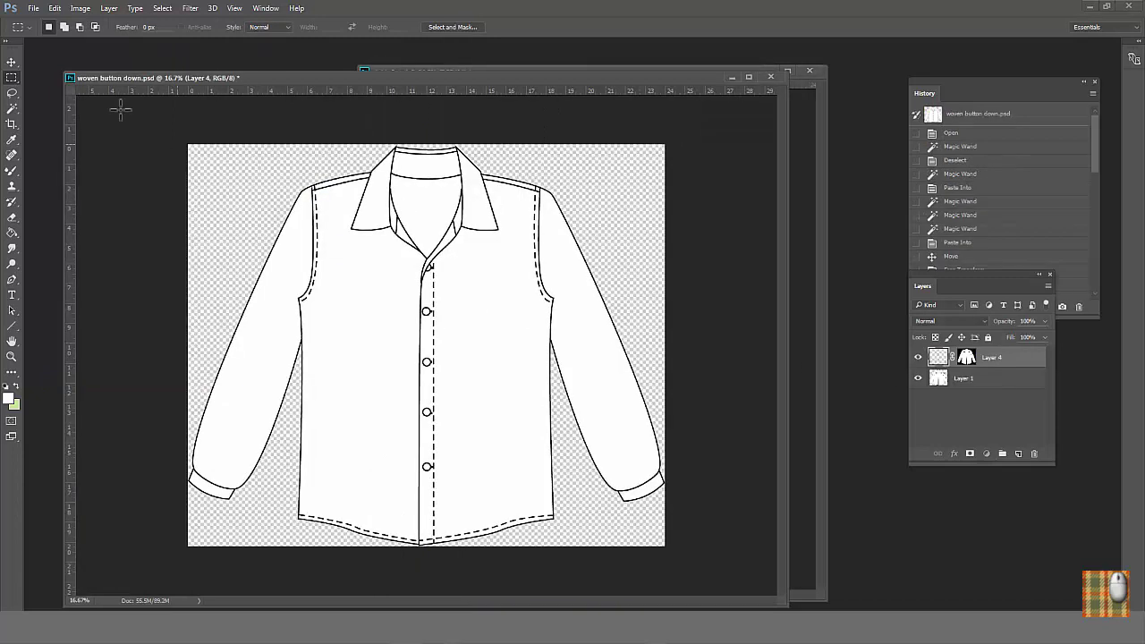
pyautogui.click(54, 8)
pyautogui.click(120, 219)
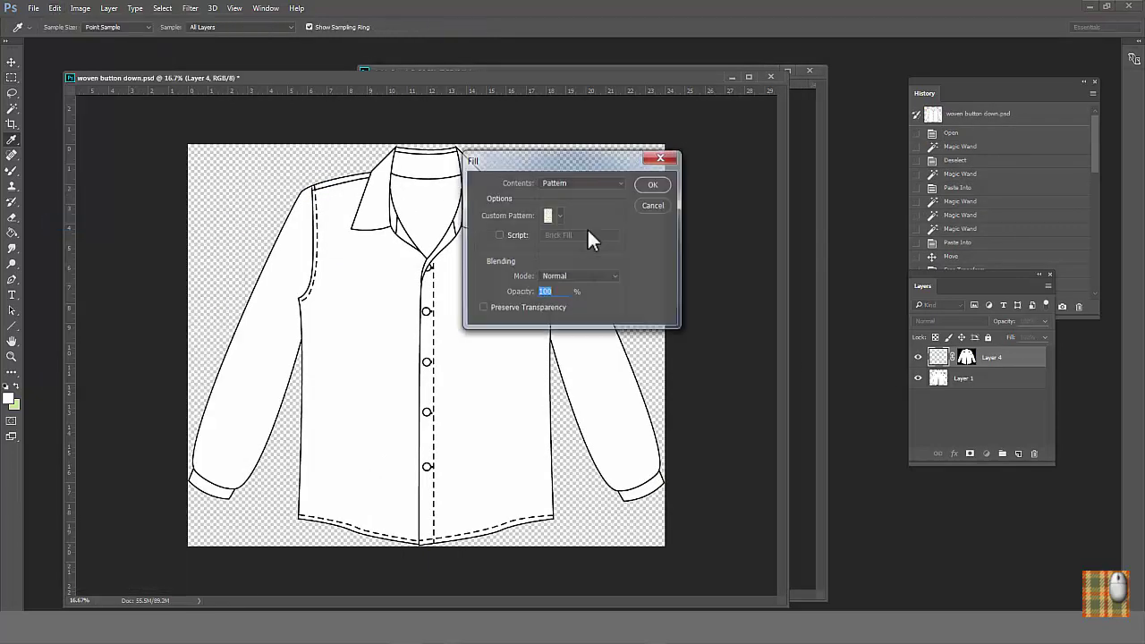
pyautogui.click(560, 216)
pyautogui.click(534, 407)
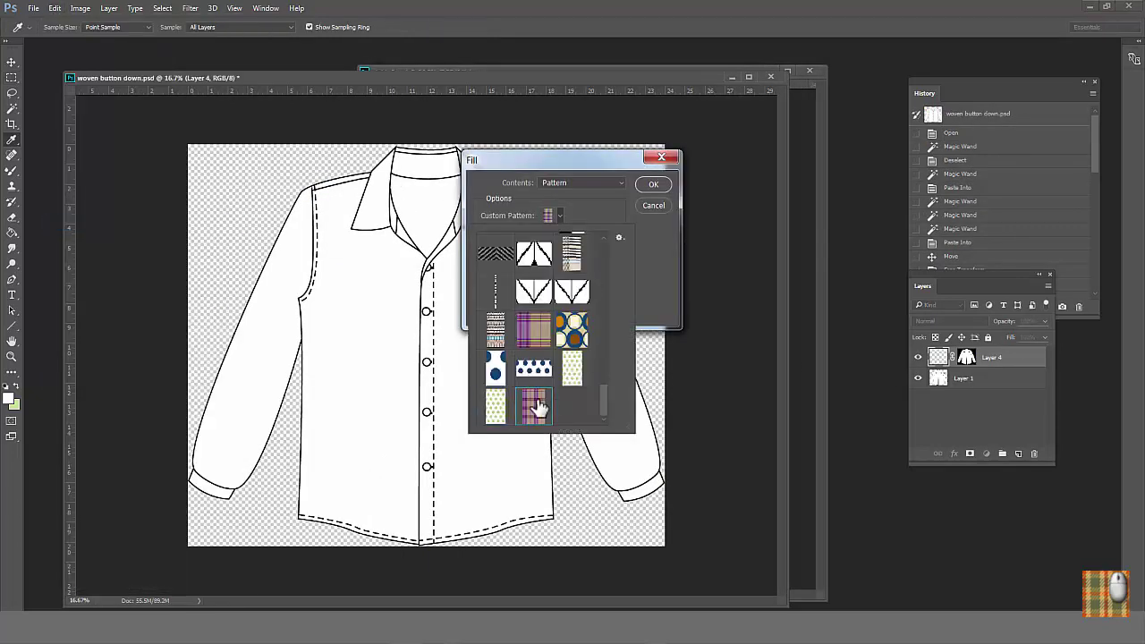
pyautogui.click(652, 183)
pyautogui.click(653, 185)
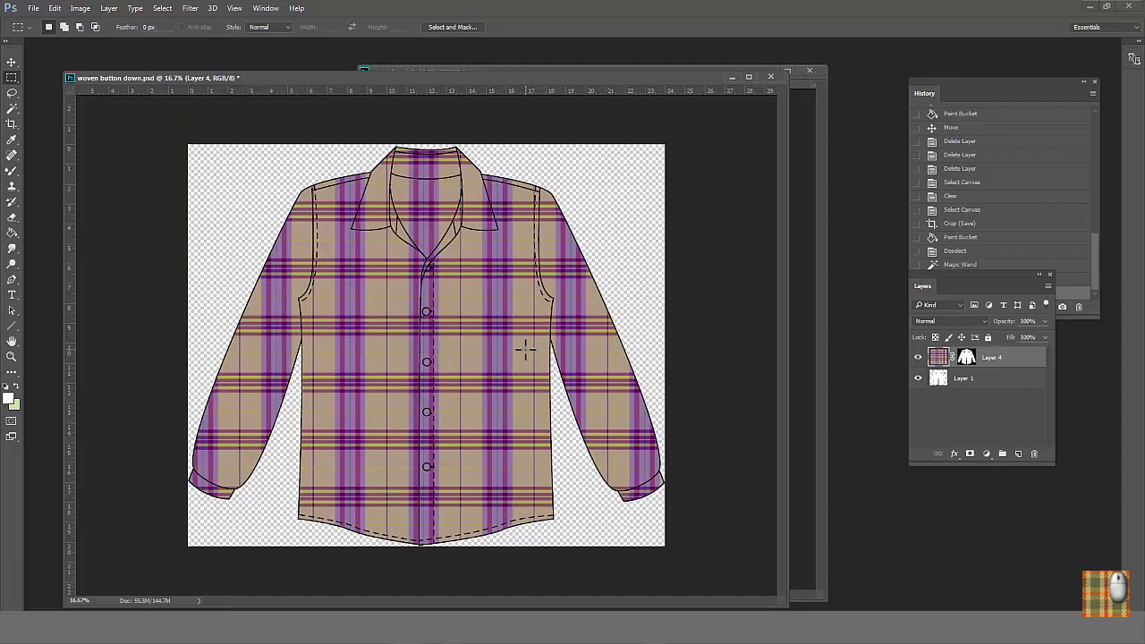
# Select the entire plaid print in plaid -2.psd and copy it.
pyautogui.click(799, 412)
pyautogui.press('c')
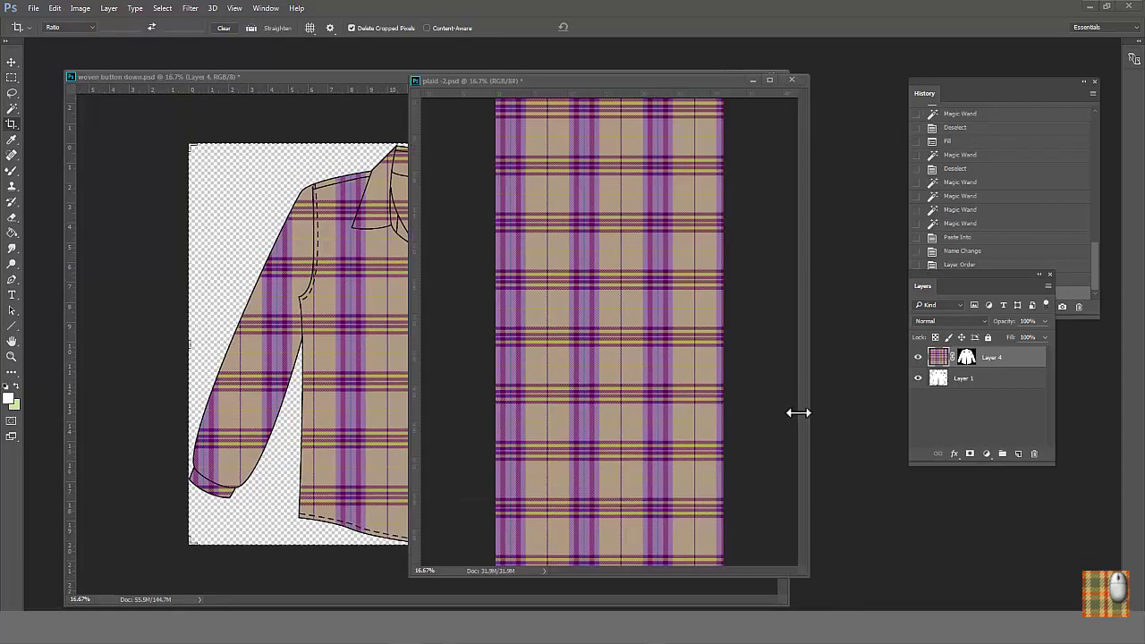
pyautogui.click(163, 8)
pyautogui.click(170, 25)
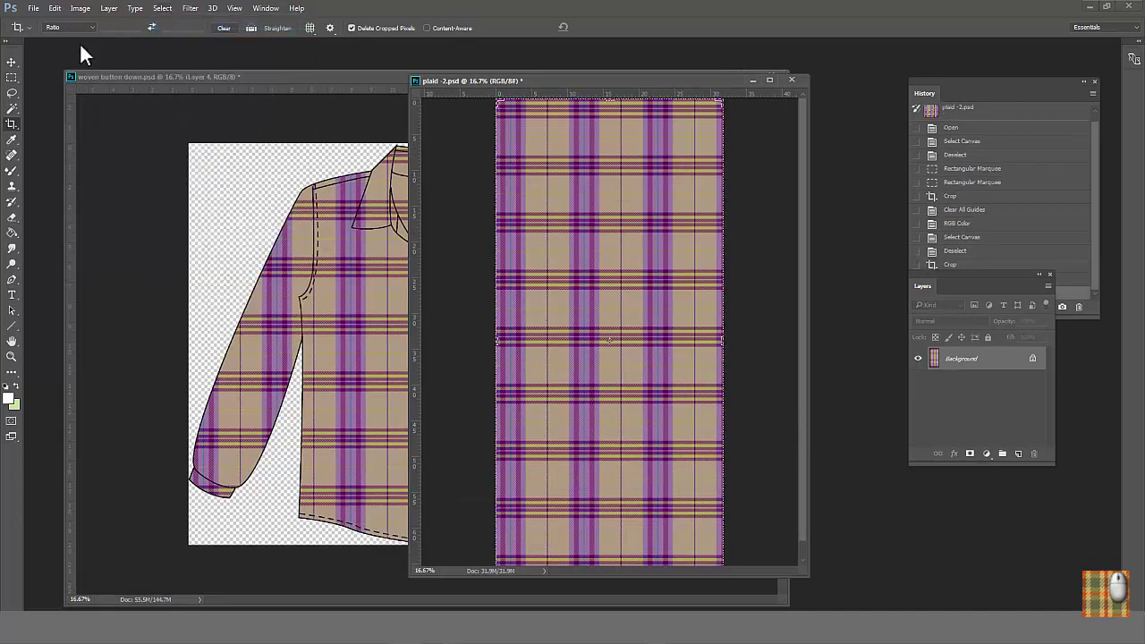
pyautogui.click(55, 8)
pyautogui.click(79, 109)
# Select both sleeves and cuffs on Layer 1 of woven button down.psd with the contiguous Magic Wand.
pyautogui.click(12, 107)
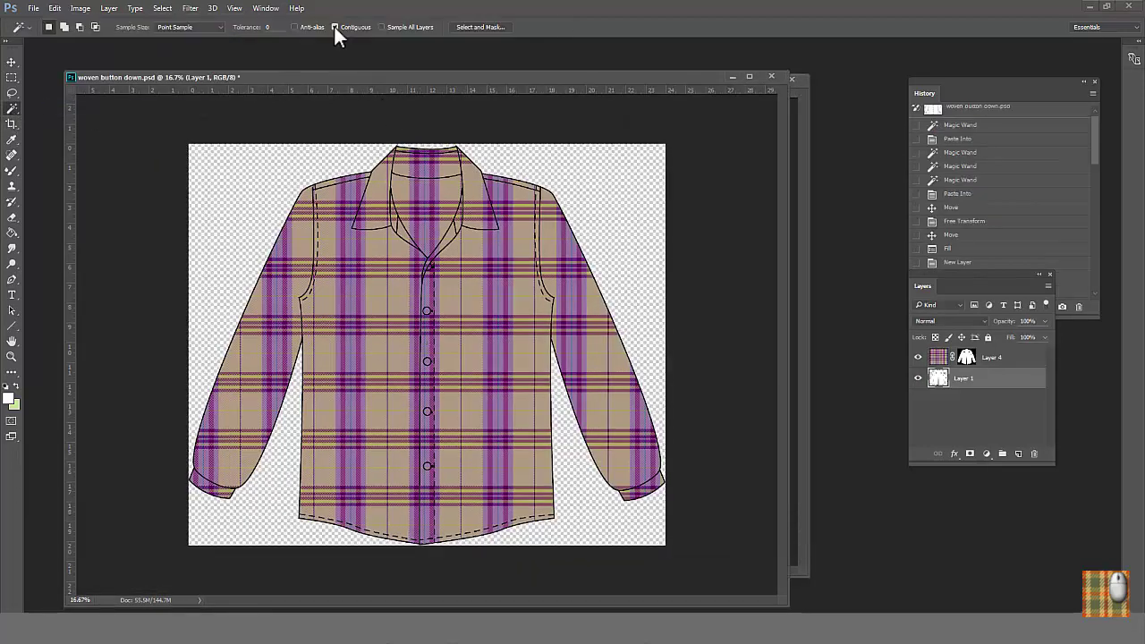
pyautogui.click(629, 416)
pyautogui.keyDown('shift'); pyautogui.click(647, 491); pyautogui.keyUp('shift')
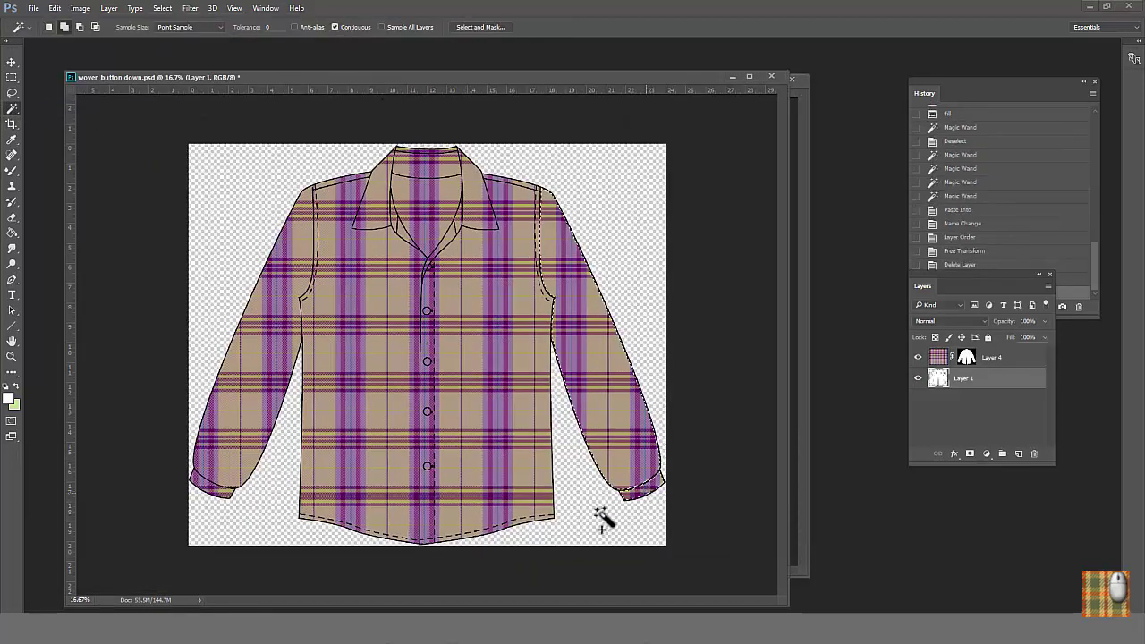
pyautogui.keyDown('shift'); pyautogui.click(233, 461); pyautogui.keyUp('shift')
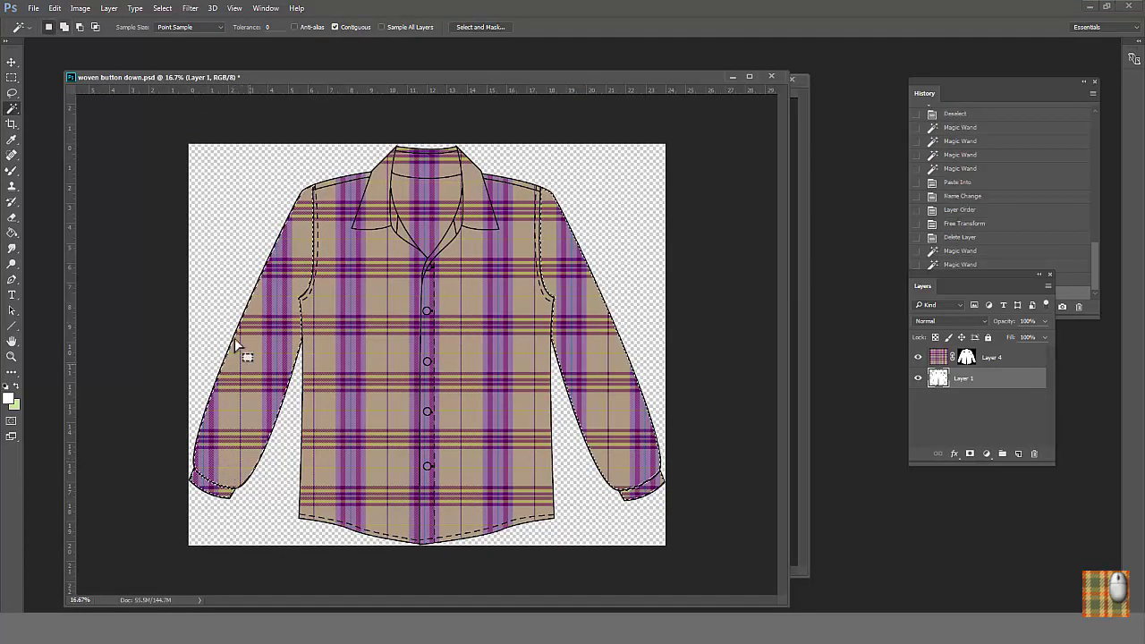
# Paste the copied plaid into the selected sleeves and cuffs as a masked layer using Paste Into.
pyautogui.click(54, 8)
pyautogui.moveTo(103, 151)
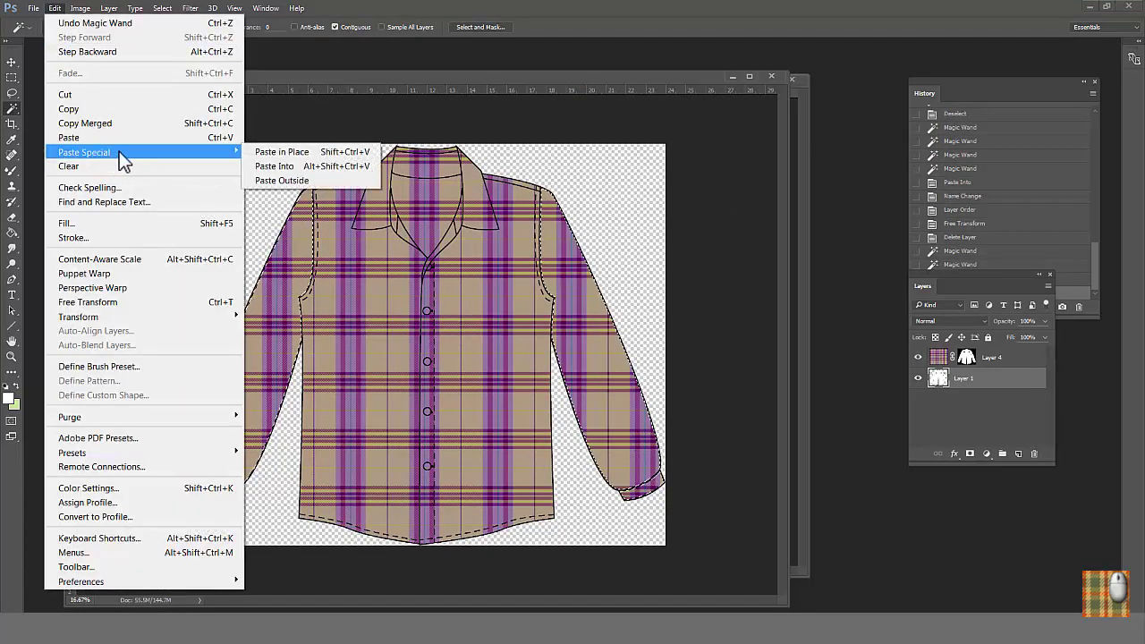
pyautogui.click(285, 169)
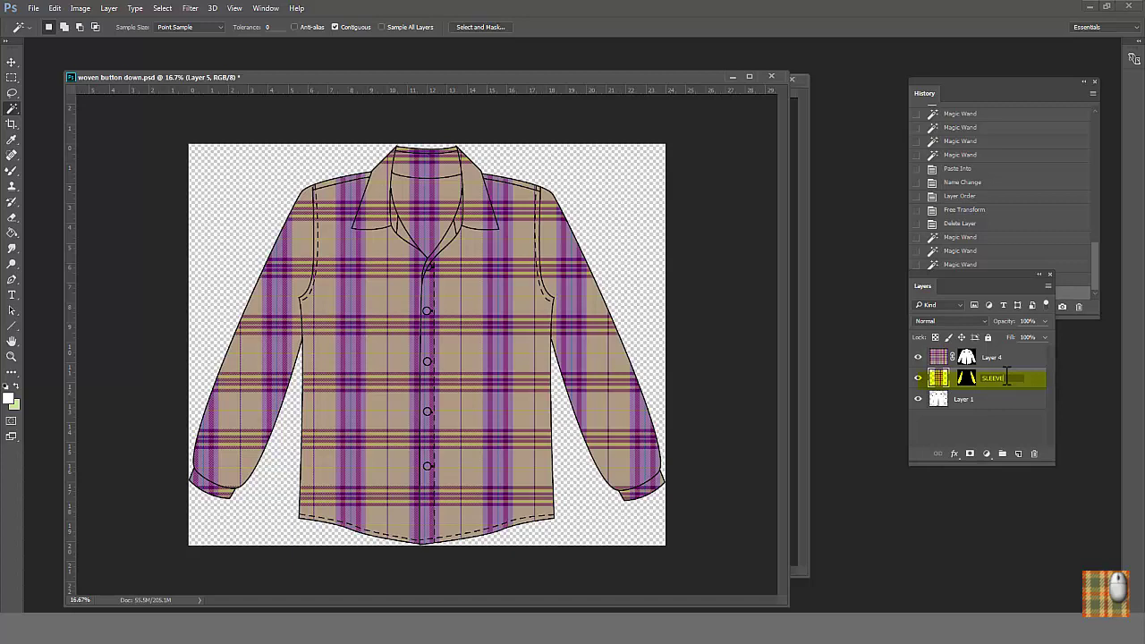
# Rename the pasted plaid layer SLEEVE and place it above Layer 4.
pyautogui.click(936, 380)
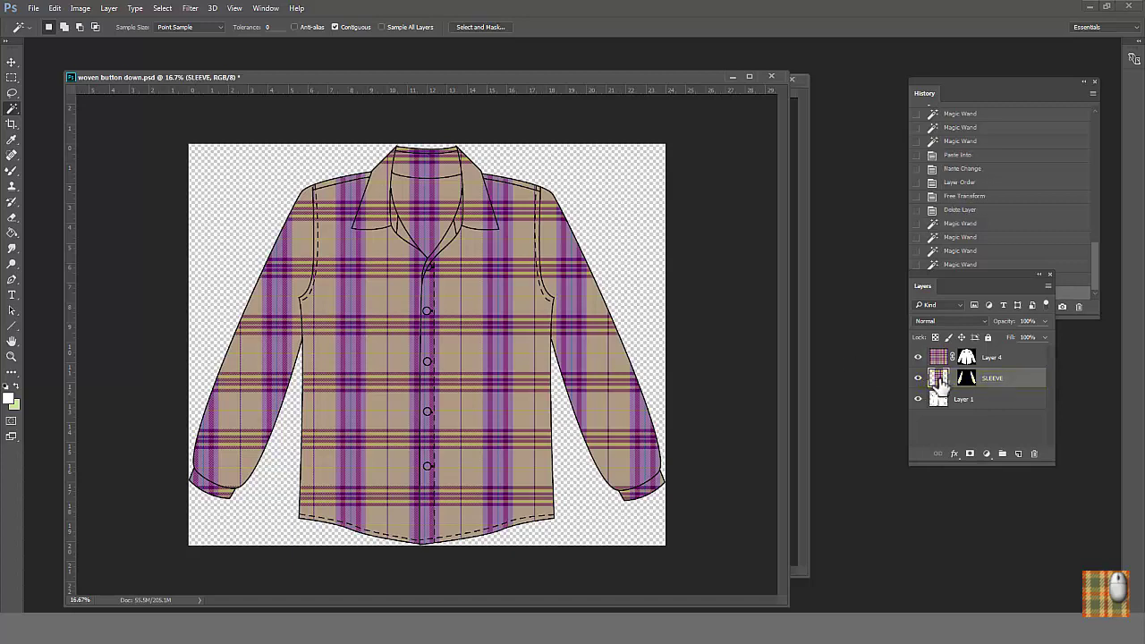
pyautogui.moveTo(937, 374); pyautogui.dragTo(946, 357)
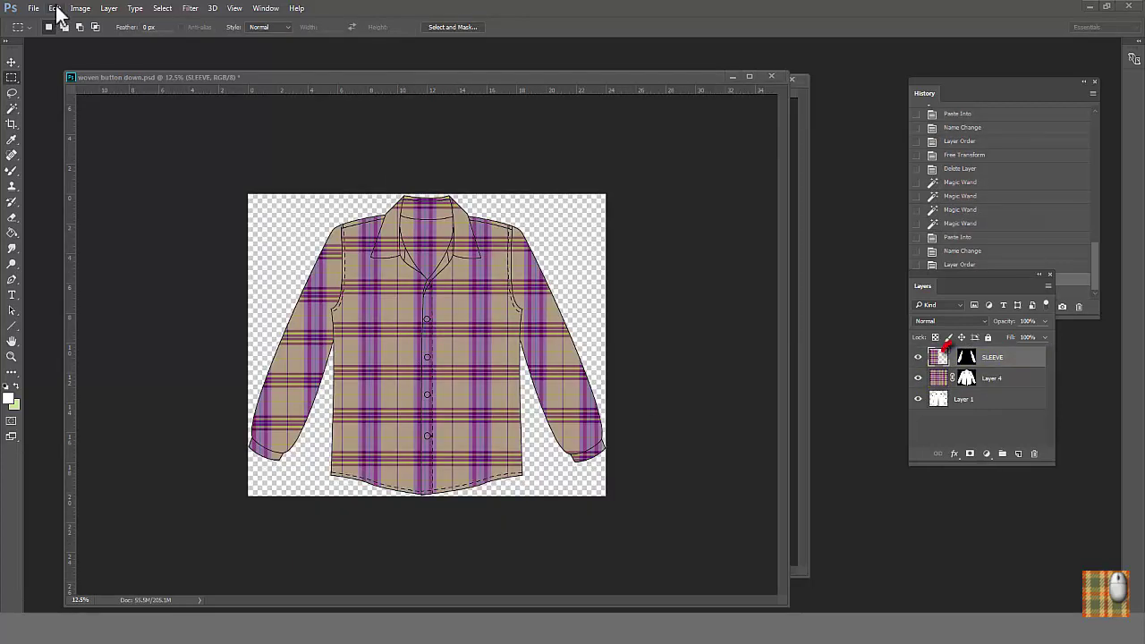
# Rotate the SLEEVE layer's plaid about 21° clockwise and position it along the left-hand sleeve.
pyautogui.click(54, 8)
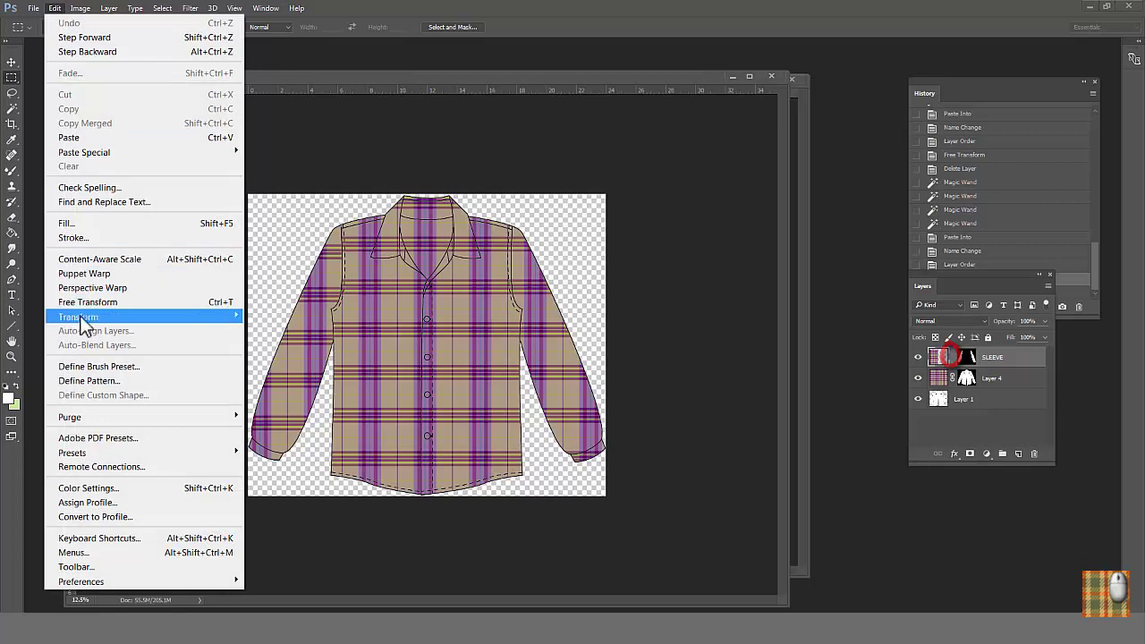
pyautogui.moveTo(82, 320)
pyautogui.click(258, 354)
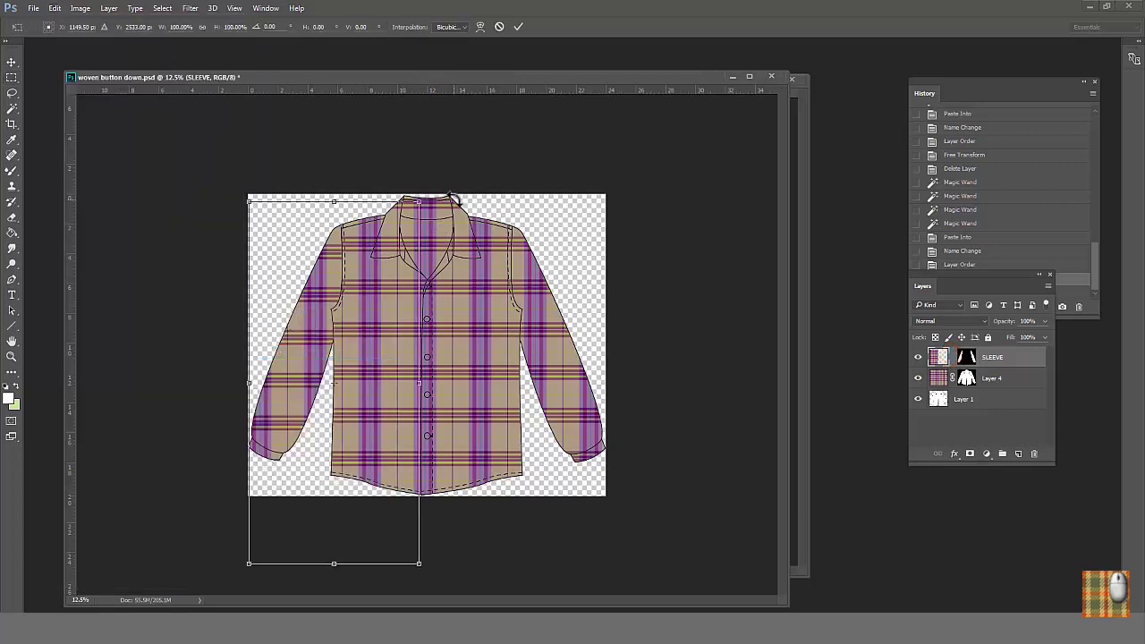
pyautogui.moveTo(453, 199); pyautogui.dragTo(320, 356)
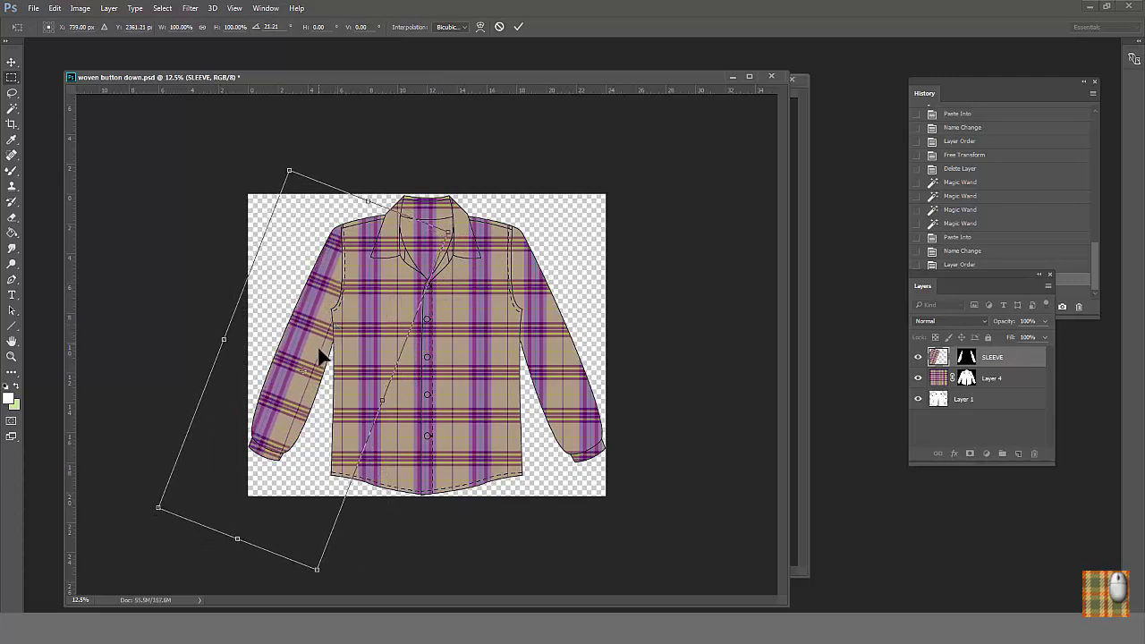
pyautogui.press('Return')
# Examine the weave of the rotated plaid up close at the edge of the left-hand sleeve.
pyautogui.click(12, 356)
pyautogui.moveTo(358, 247); pyautogui.dragTo(306, 309)
pyautogui.moveTo(524, 242); pyautogui.dragTo(416, 334)
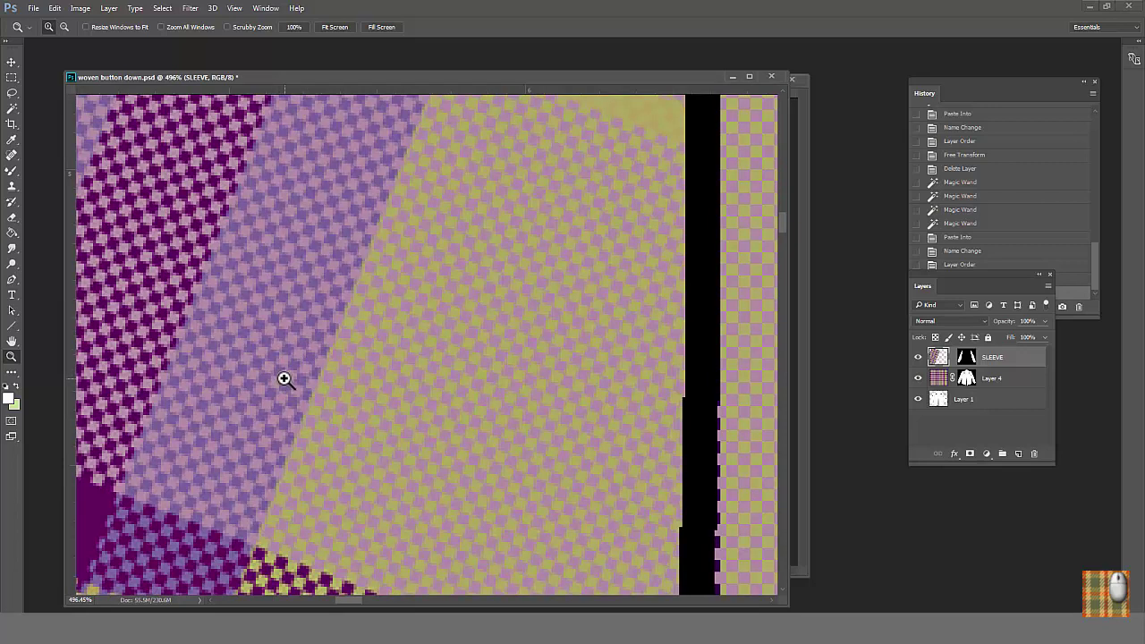
# Start rotating the SLEEVE layer's plaid and set the transform interpolation to Nearest Neighbor.
pyautogui.scroll(-8, 477, 365)
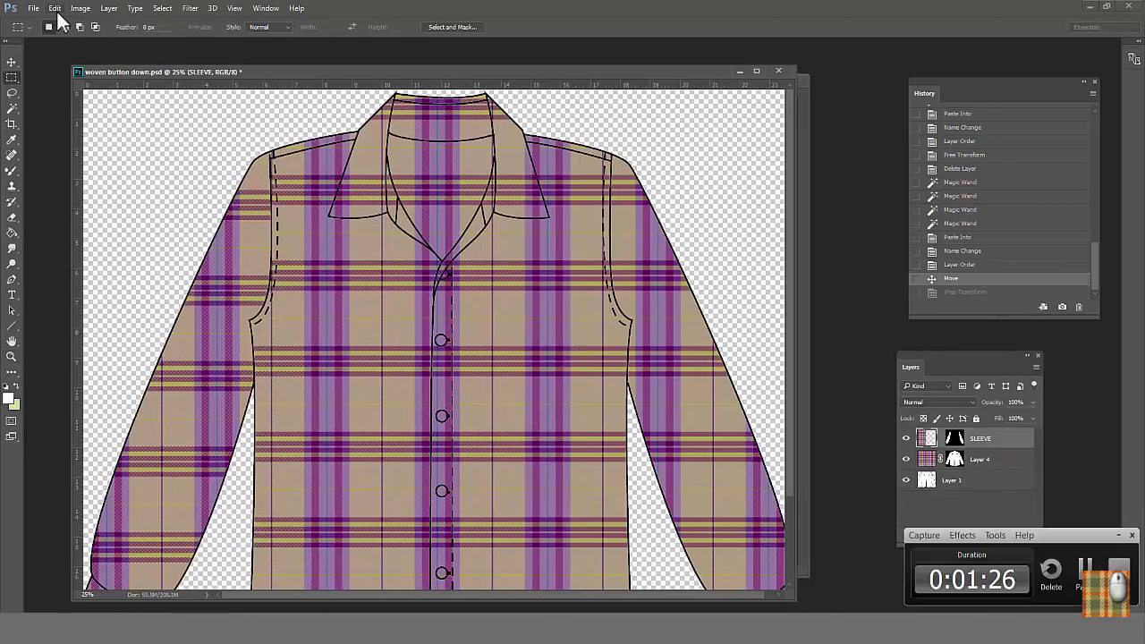
pyautogui.click(55, 8)
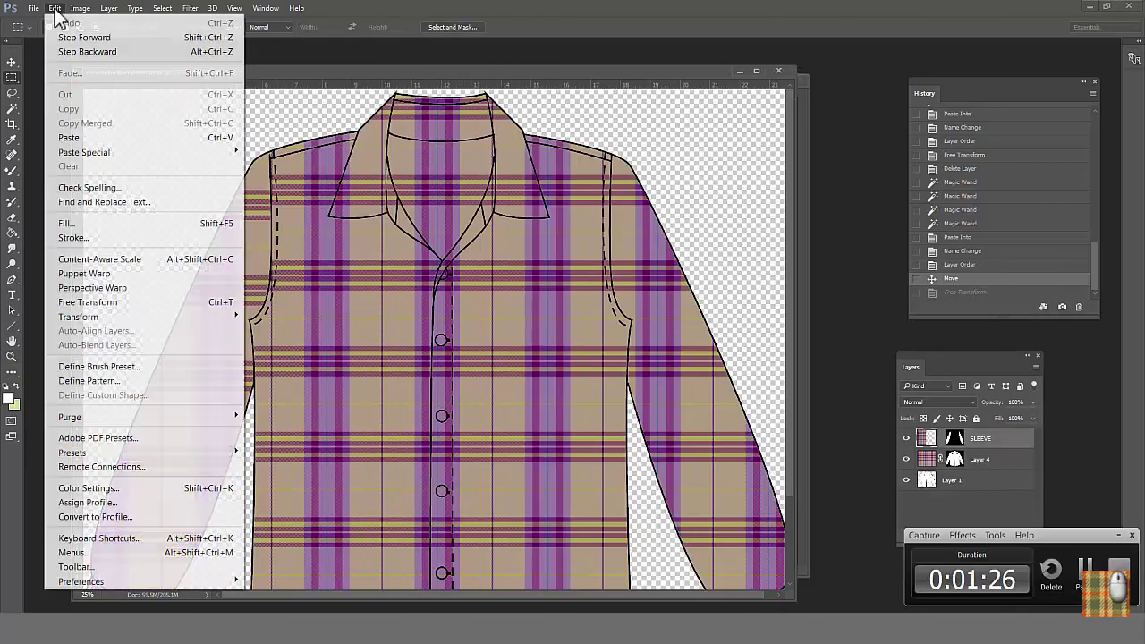
pyautogui.moveTo(134, 321)
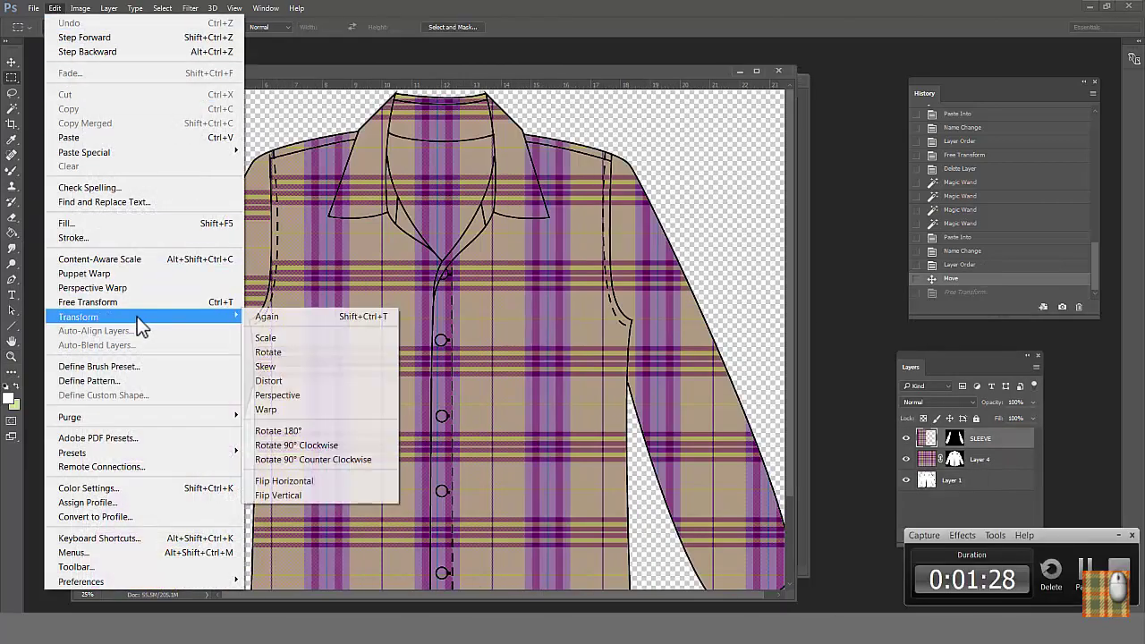
pyautogui.click(268, 355)
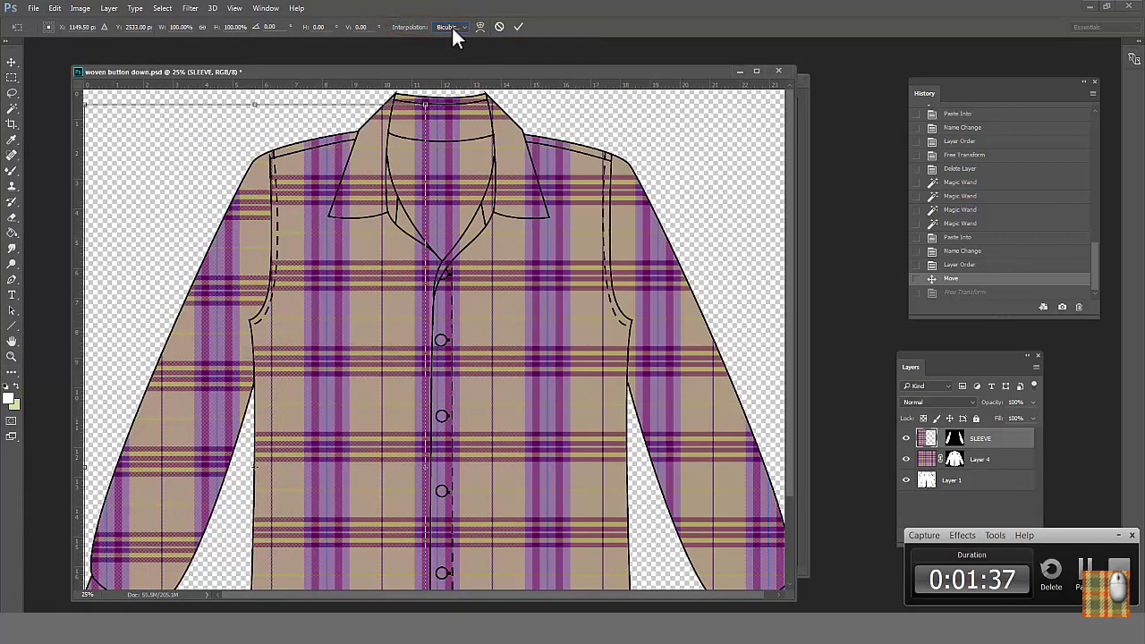
pyautogui.click(453, 28)
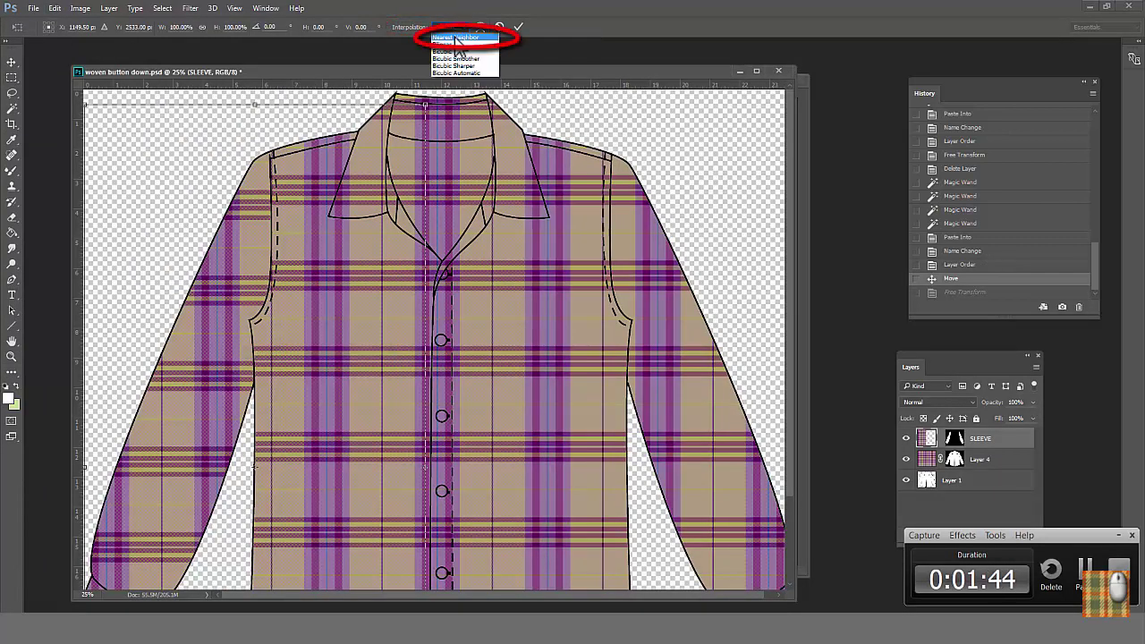
pyautogui.click(457, 38)
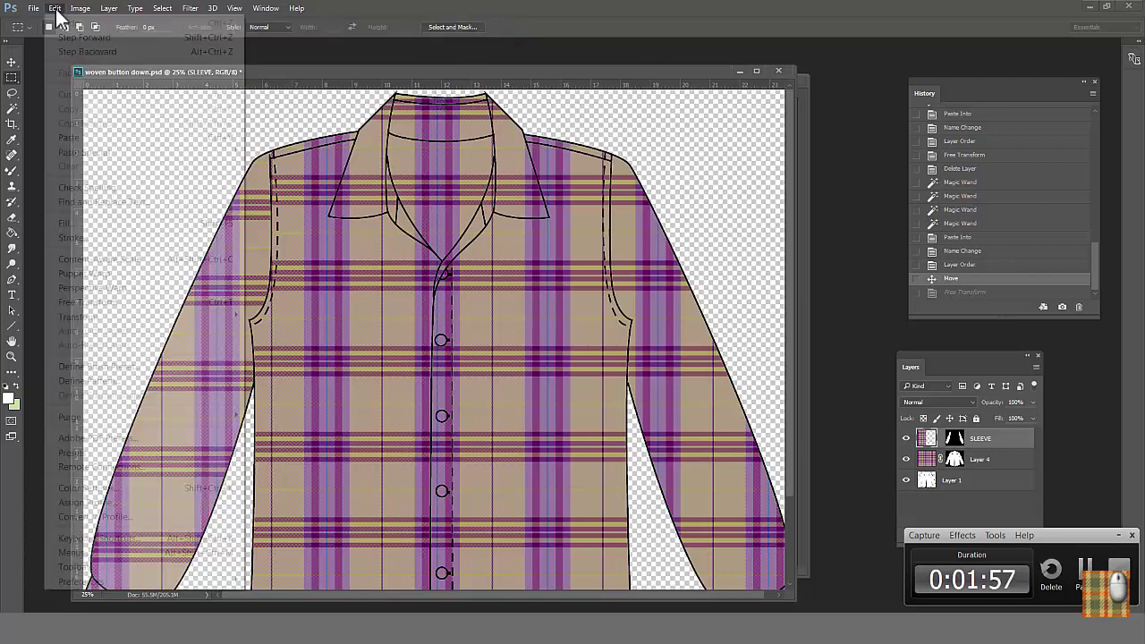
# Set the general Image Interpolation preference to Nearest Neighbor (preserve hard edges).
pyautogui.click(55, 8)
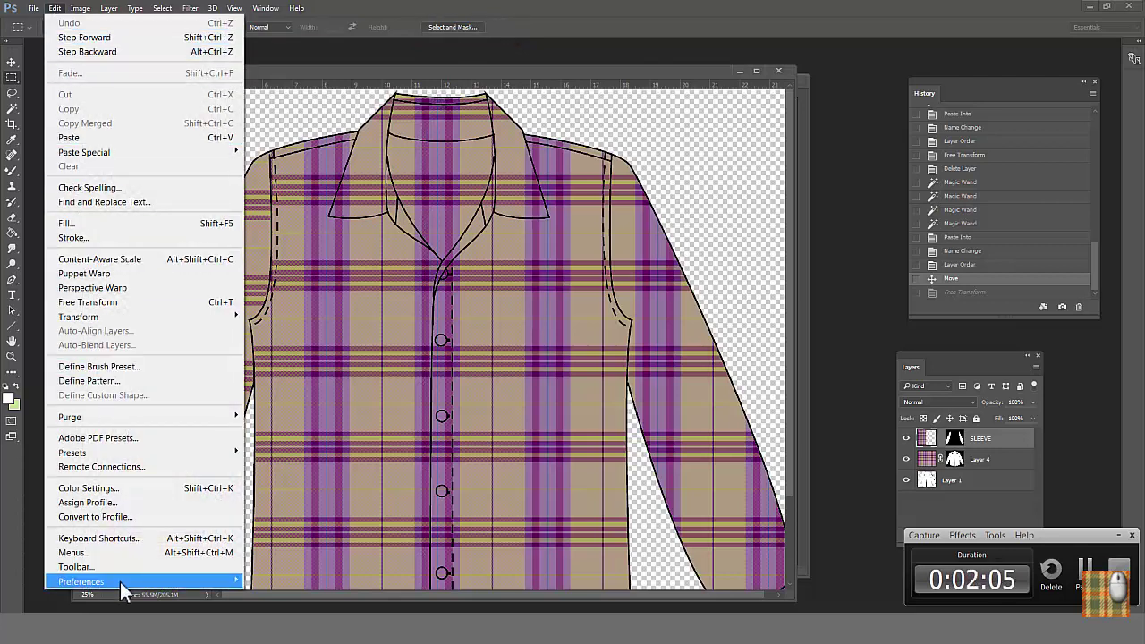
pyautogui.moveTo(120, 582)
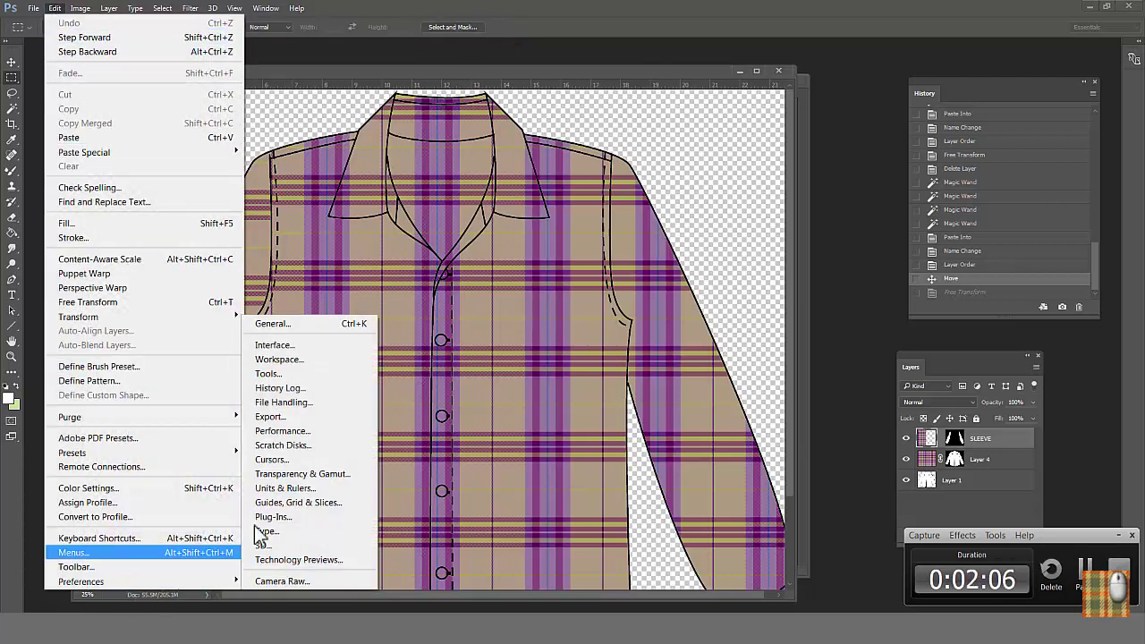
pyautogui.click(285, 327)
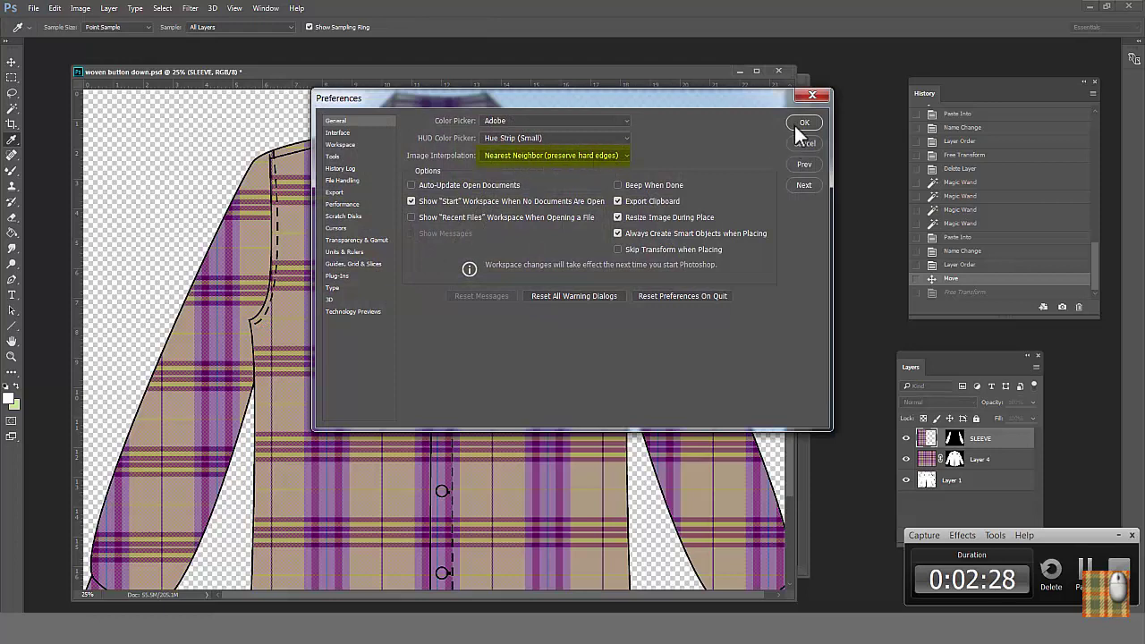
pyautogui.click(804, 122)
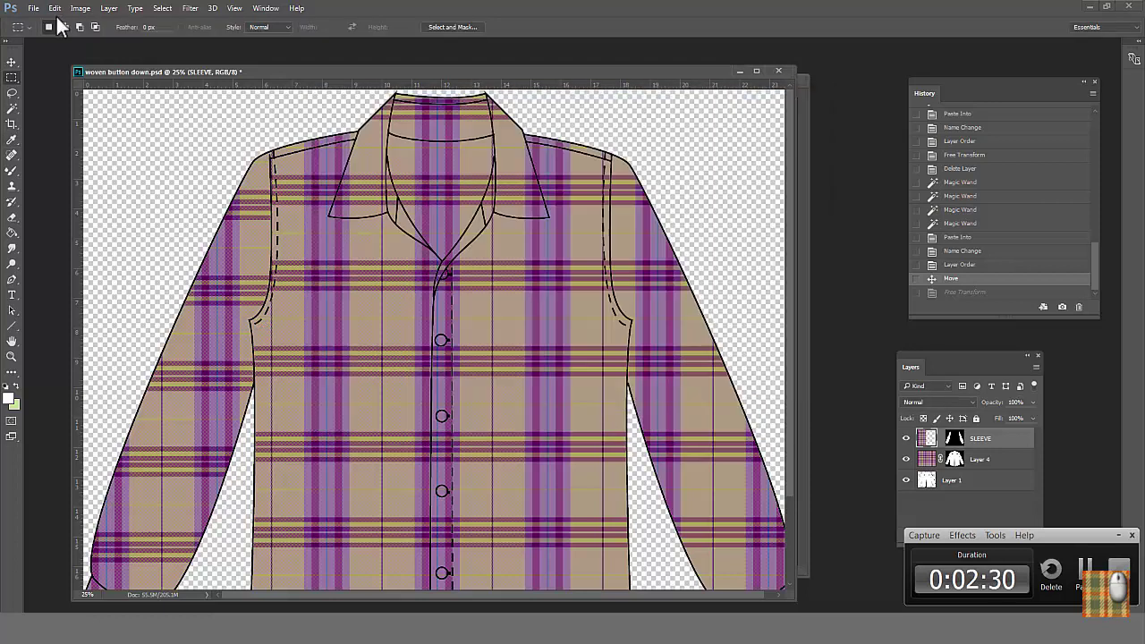
# Rotate the SLEEVE layer's plaid clockwise along the left-hand sleeve and check its weave up close.
pyautogui.click(55, 8)
pyautogui.moveTo(179, 317)
pyautogui.click(281, 349)
pyautogui.moveTo(447, 159); pyautogui.dragTo(322, 309)
pyautogui.press('Return')
pyautogui.press('m')
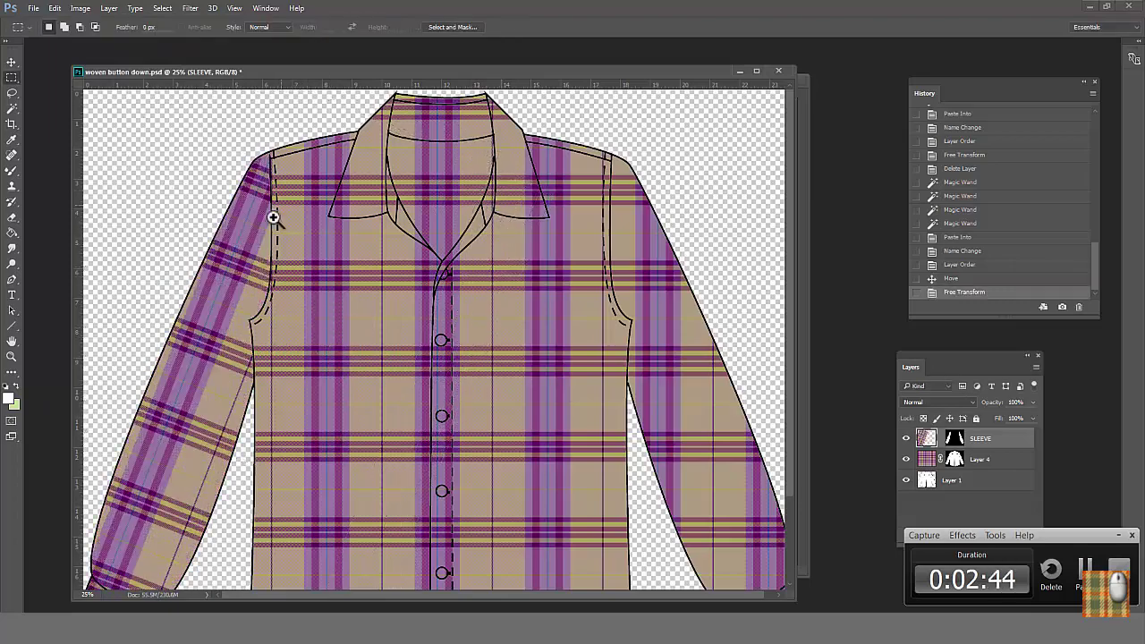
pyautogui.keyDown('ctrl'); pyautogui.click(254, 238); pyautogui.keyUp('ctrl')
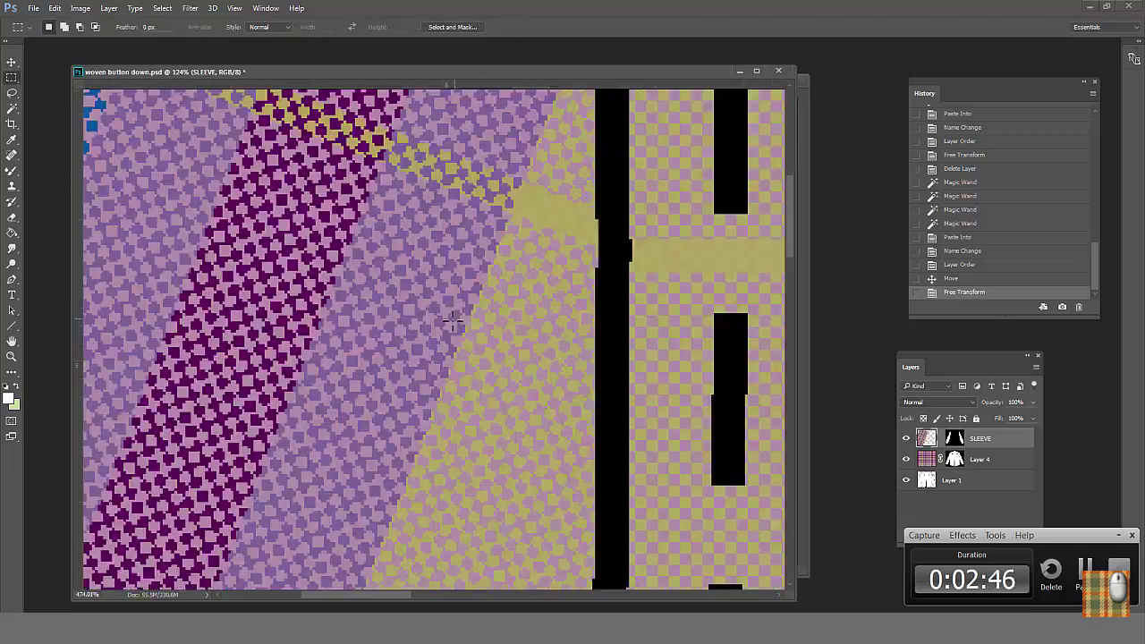
pyautogui.keyDown('alt'); pyautogui.click(455, 349); pyautogui.keyUp('alt')
pyautogui.keyDown('alt'); pyautogui.click(461, 355); pyautogui.keyUp('alt')
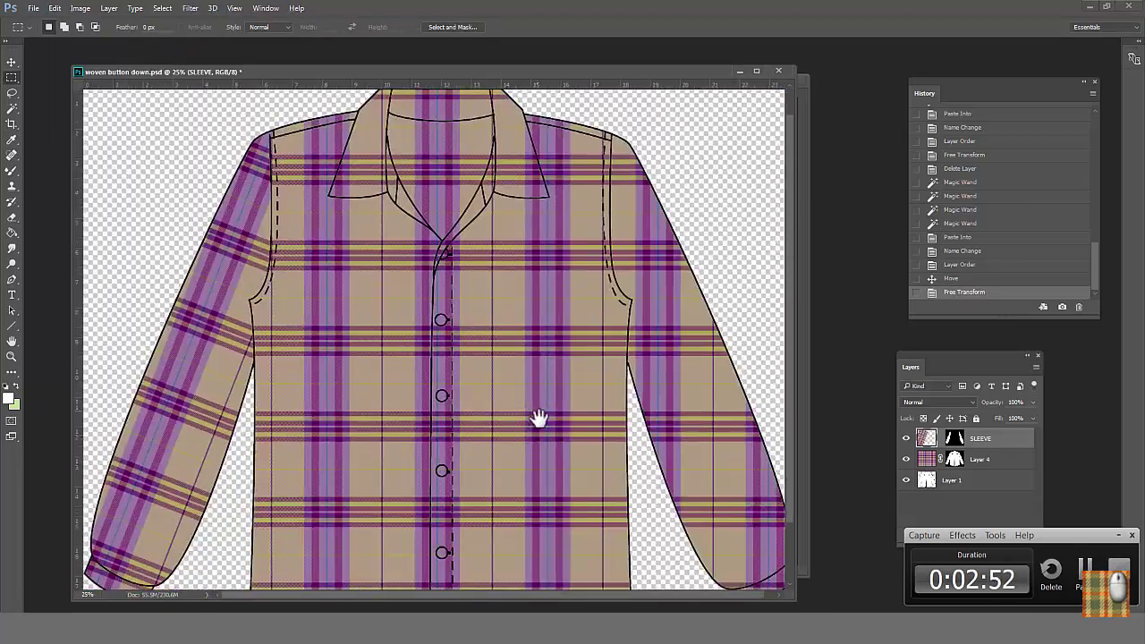
# Copy the rotated plaid from the left half of the SLEEVE layer and paste it as a new layer.
pyautogui.hotkey('ctrl', '0')
pyautogui.moveTo(379, 92); pyautogui.dragTo(125, 572)
pyautogui.click(55, 8)
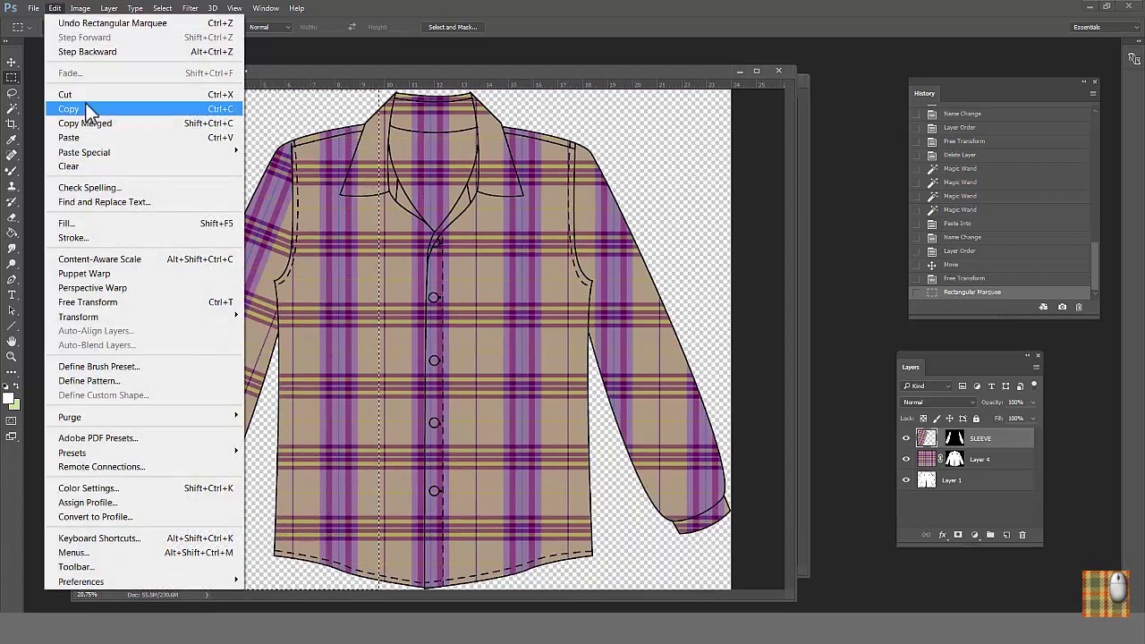
pyautogui.click(68, 108)
pyautogui.click(54, 8)
pyautogui.click(69, 137)
pyautogui.click(266, 288)
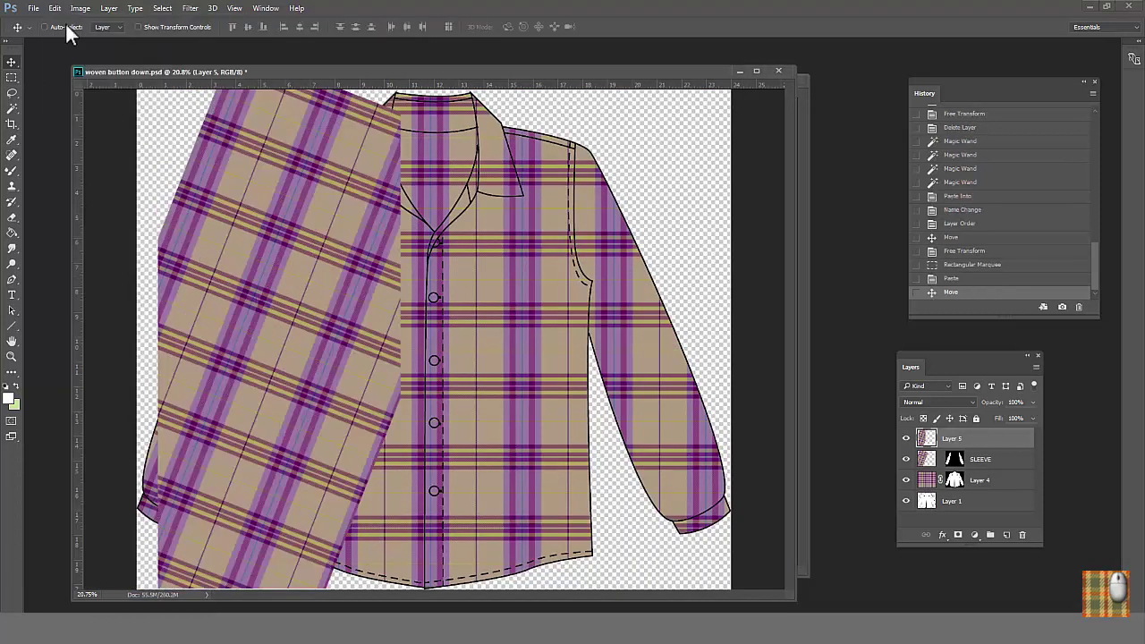
# Flip the pasted plaid layer horizontally and position it over the right-hand sleeve.
pyautogui.click(54, 8)
pyautogui.moveTo(106, 315)
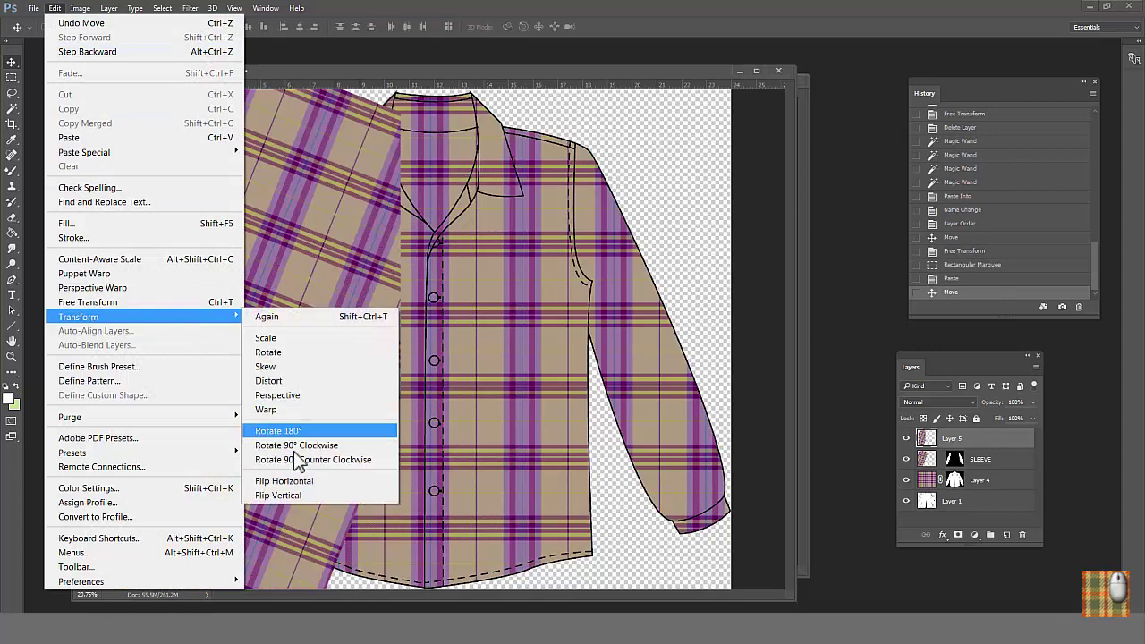
pyautogui.click(299, 478)
pyautogui.moveTo(303, 366); pyautogui.dragTo(608, 376)
# Merge the flipped plaid layer down into SLEEVE, preserving the layer mask, and nudge the merged plaid.
pyautogui.click(1035, 365)
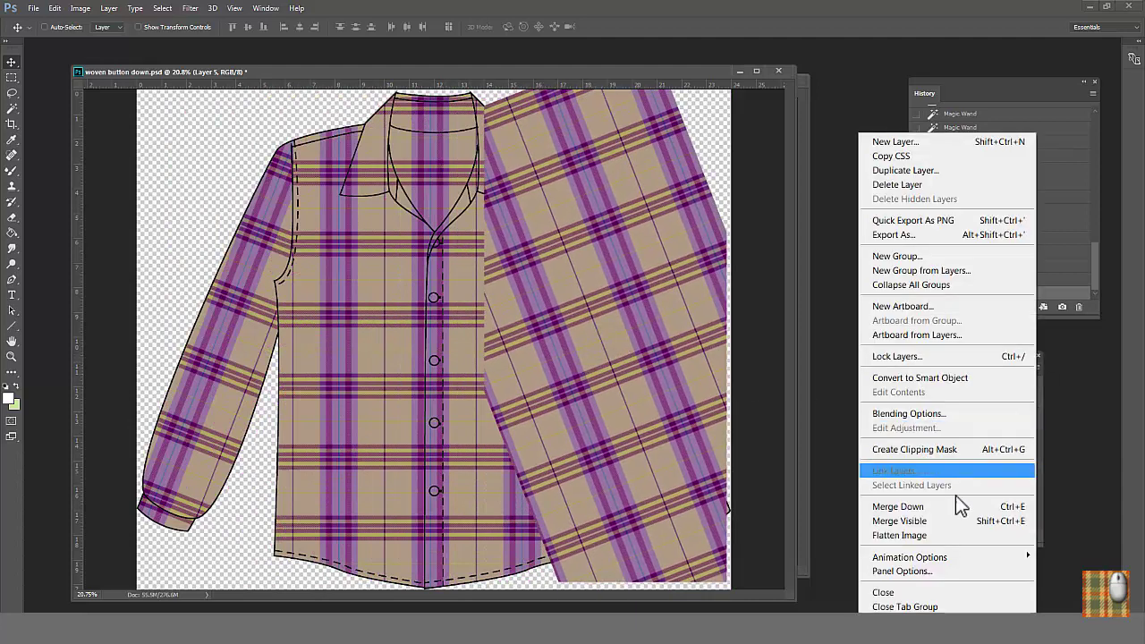
pyautogui.click(931, 508)
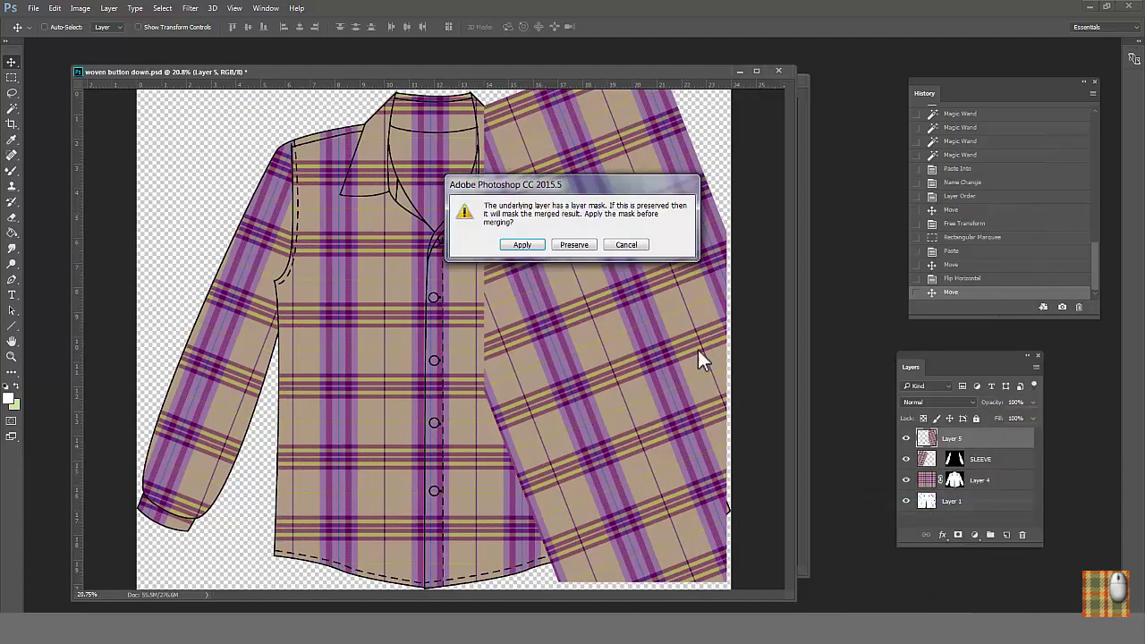
pyautogui.click(570, 247)
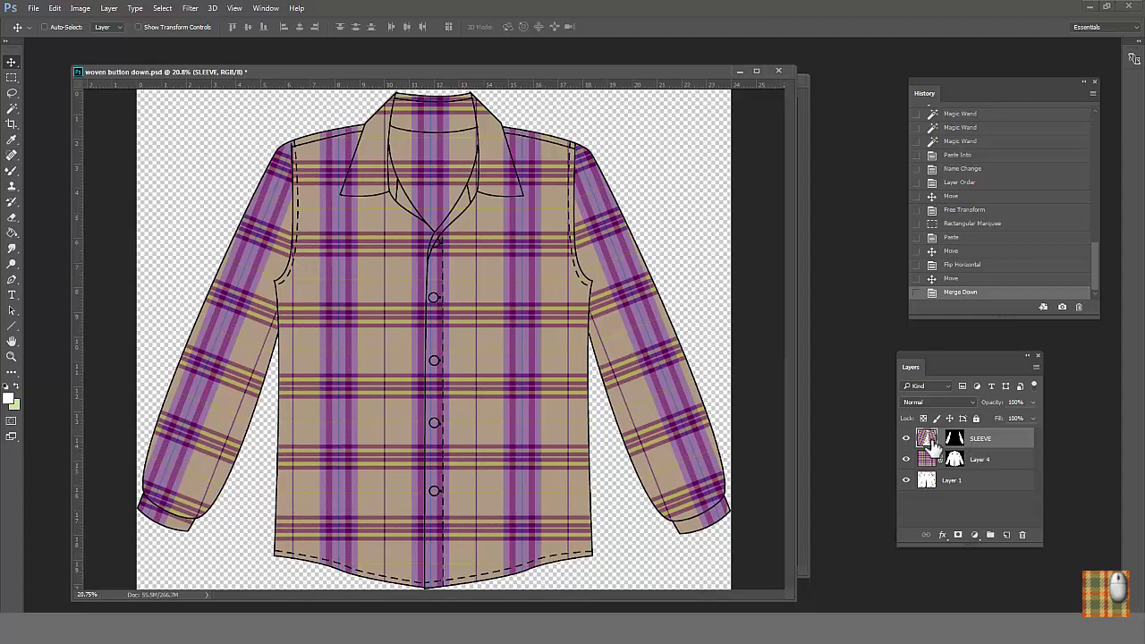
pyautogui.moveTo(619, 358)
pyautogui.mouseDown()
pyautogui.moveTo(636, 356)
pyautogui.moveTo(631, 366)
pyautogui.mouseUp()
# Try rotating the right-hand sleeve's plaid 90° counterclockwise within a selection, and revert the history to the first rectangular selection.
pyautogui.click(13, 79)
pyautogui.moveTo(438, 96); pyautogui.dragTo(747, 588)
pyautogui.moveTo(653, 426); pyautogui.dragTo(659, 428)
pyautogui.click(55, 8)
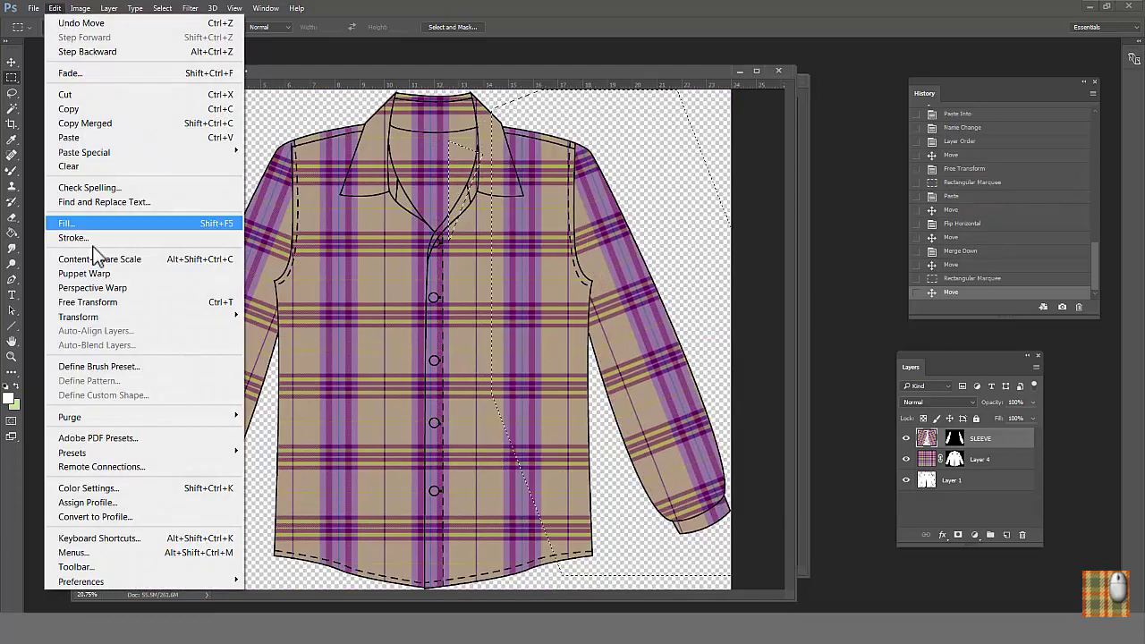
pyautogui.moveTo(102, 324)
pyautogui.click(320, 457)
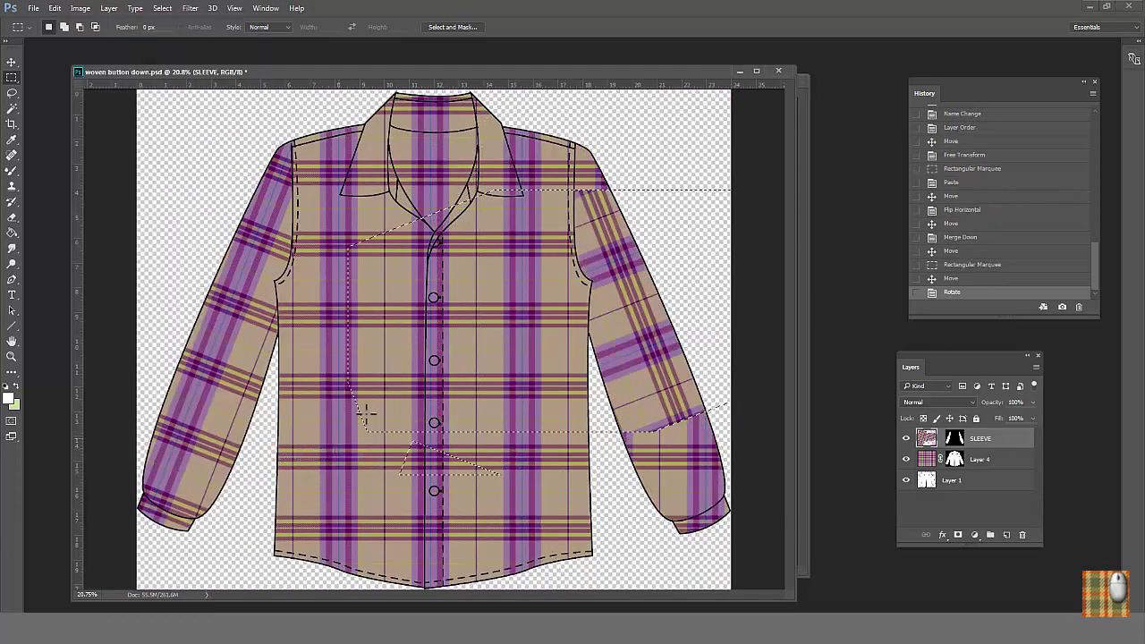
pyautogui.click(970, 170)
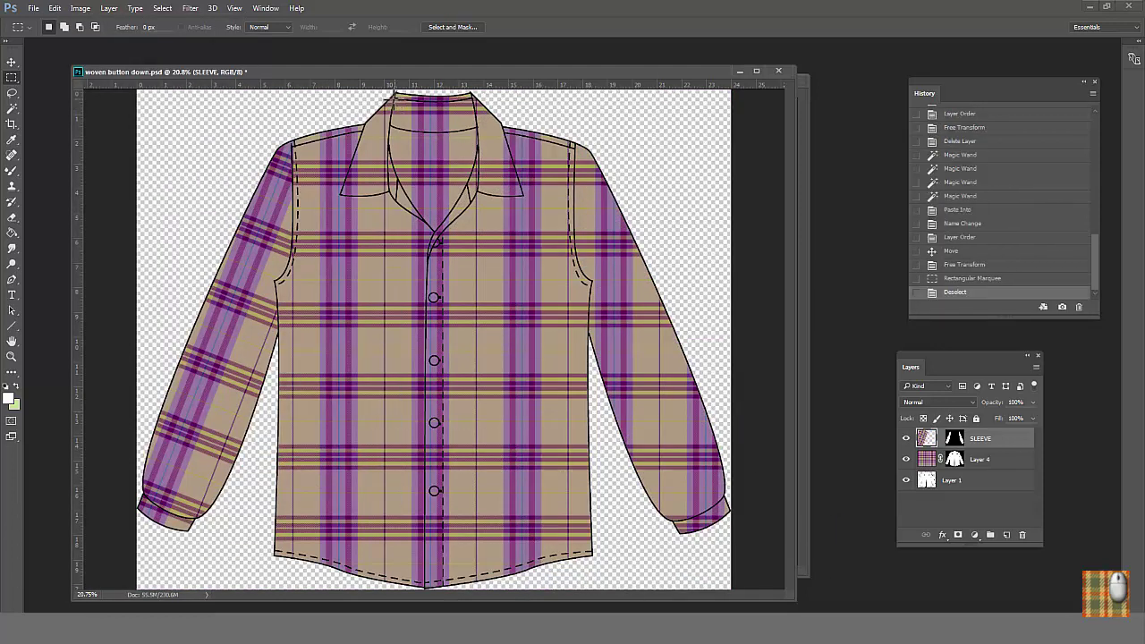
# Select the rotated plaid on the left half of the SLEEVE layer and duplicate it within the same layer.
pyautogui.moveTo(393, 100); pyautogui.dragTo(36, 601)
pyautogui.moveTo(95, 507); pyautogui.dragTo(93, 509)
pyautogui.press('v')
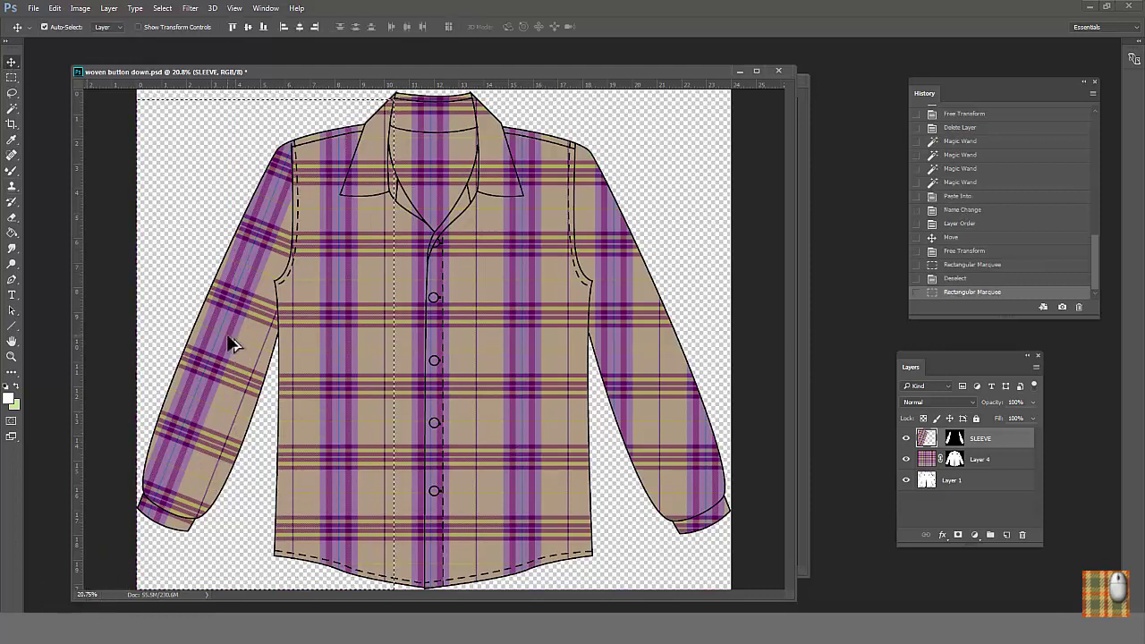
pyautogui.moveTo(232, 340); pyautogui.dragTo(259, 341)
# Flip the duplicated plaid horizontally, position it over the right-hand sleeve and deselect it.
pyautogui.click(54, 8)
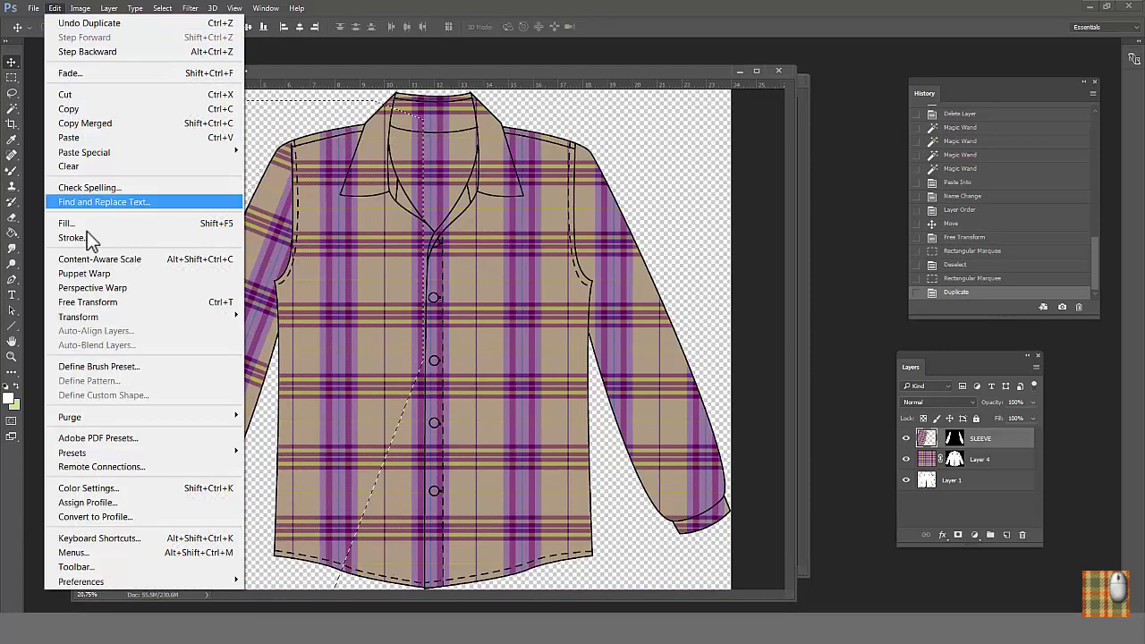
pyautogui.moveTo(105, 320)
pyautogui.click(307, 477)
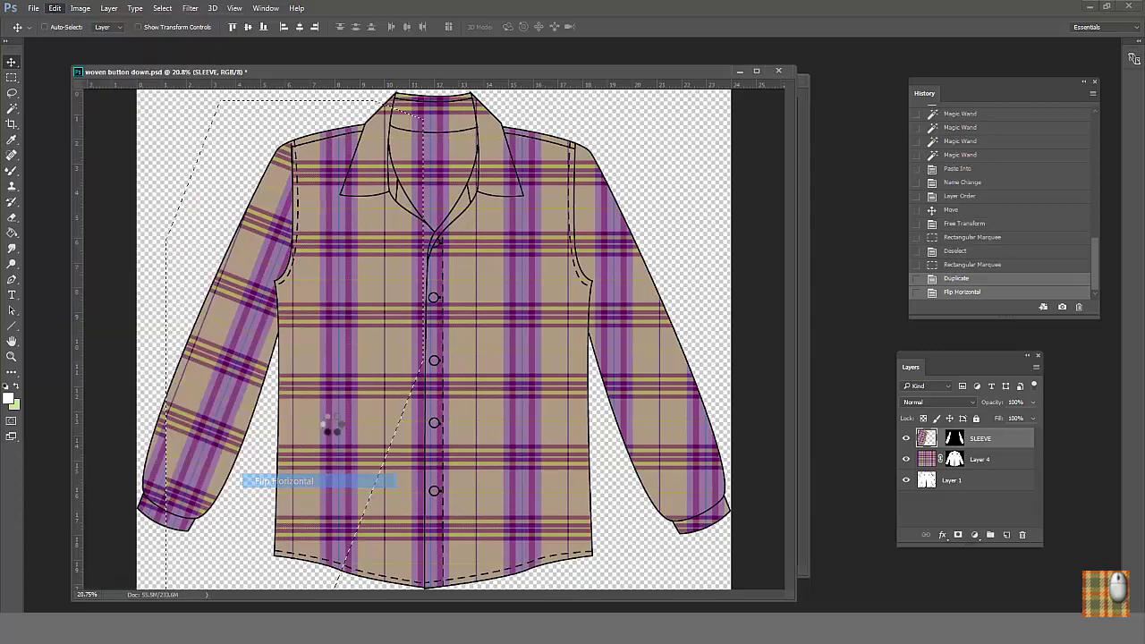
pyautogui.moveTo(273, 413); pyautogui.dragTo(544, 371)
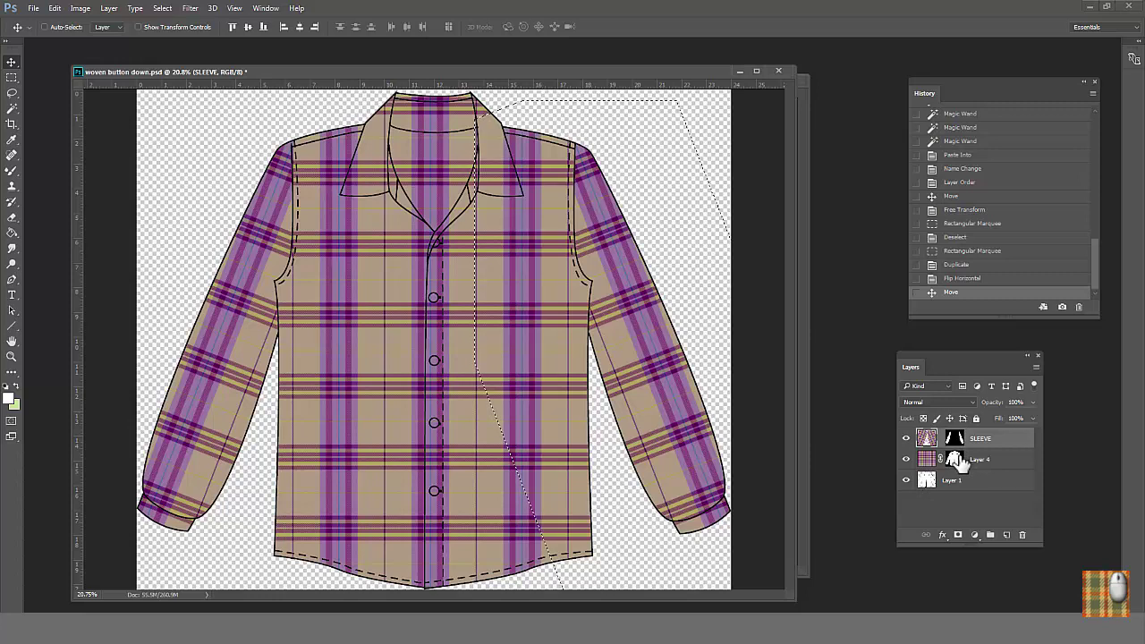
pyautogui.hotkey('ctrl', 'd')
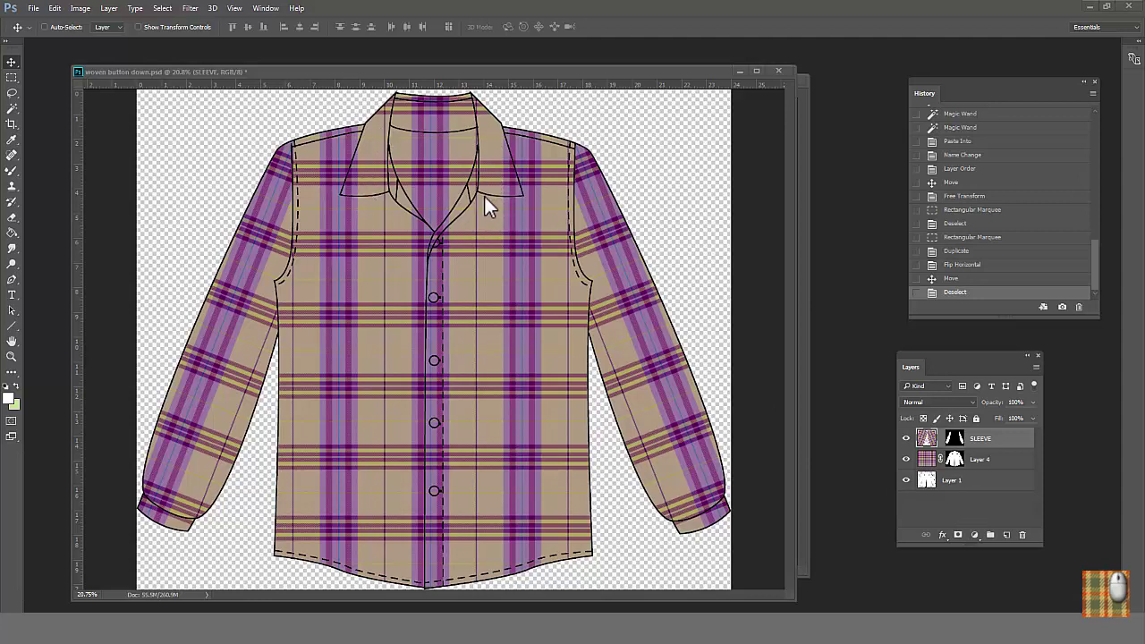
# Copy a rectangular area of Layer 4's plaid from the upper shirt front.
pyautogui.hotkey('alt', '[')
pyautogui.press('m')
pyautogui.moveTo(413, 190); pyautogui.dragTo(586, 420)
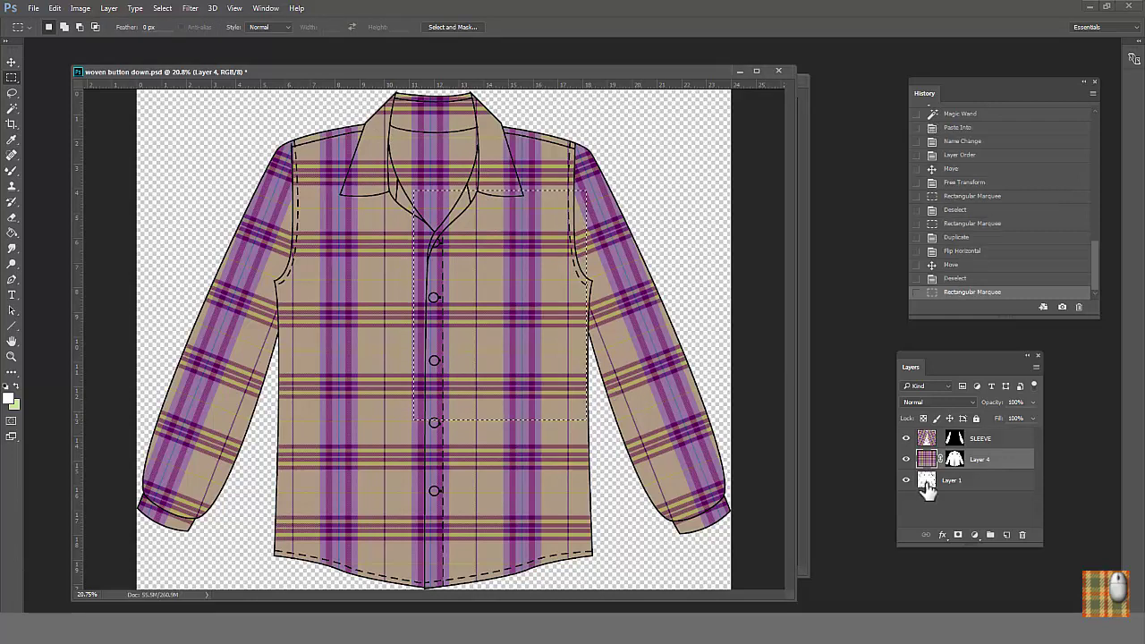
# Select both collar halves and the adjoining neckline pieces on Layer 1 with the Magic Wand.
pyautogui.click(947, 487)
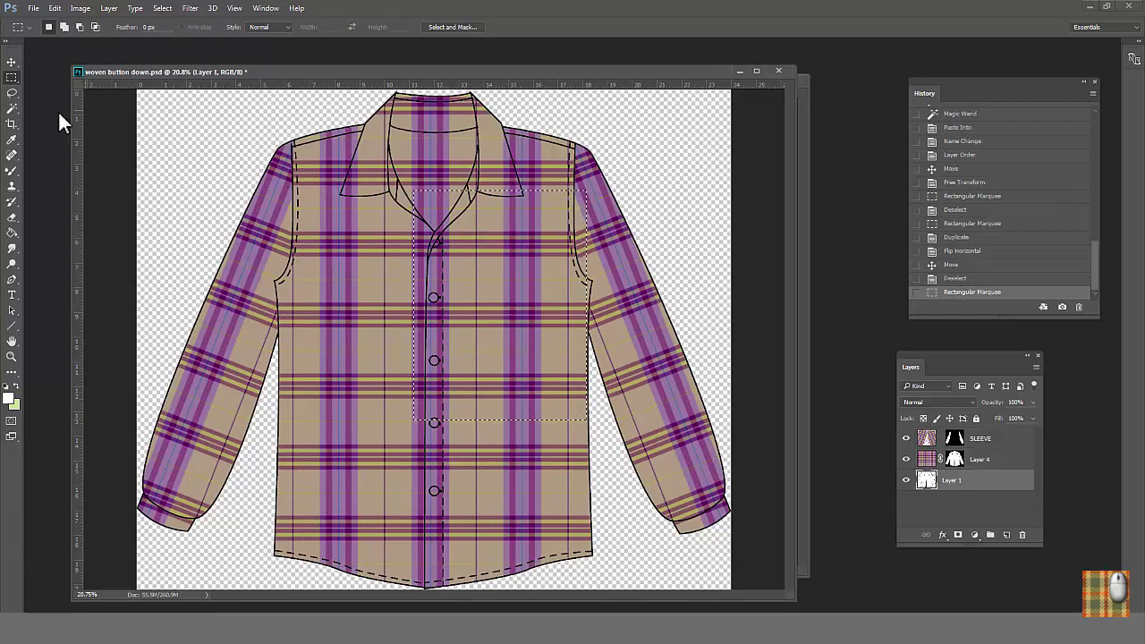
pyautogui.press('w')
pyautogui.click(488, 160)
pyautogui.keyDown('shift'); pyautogui.click(473, 191); pyautogui.keyUp('shift')
pyautogui.keyDown('shift'); pyautogui.click(457, 210); pyautogui.keyUp('shift')
pyautogui.keyDown('shift'); pyautogui.click(410, 206); pyautogui.keyUp('shift')
pyautogui.keyDown('shift'); pyautogui.click(394, 189); pyautogui.keyUp('shift')
pyautogui.keyDown('shift'); pyautogui.click(373, 169); pyautogui.keyUp('shift')
# Paste the copied plaid into the collar selection as a masked layer above SLEEVE using Paste Into.
pyautogui.click(980, 438)
pyautogui.click(55, 9)
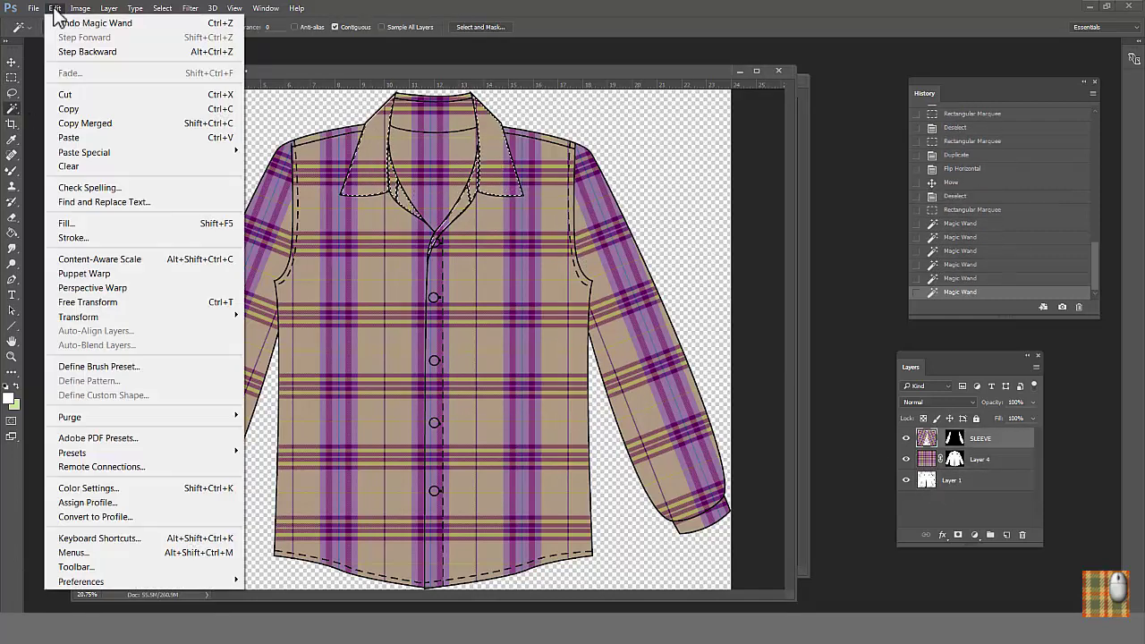
pyautogui.moveTo(131, 158)
pyautogui.click(277, 166)
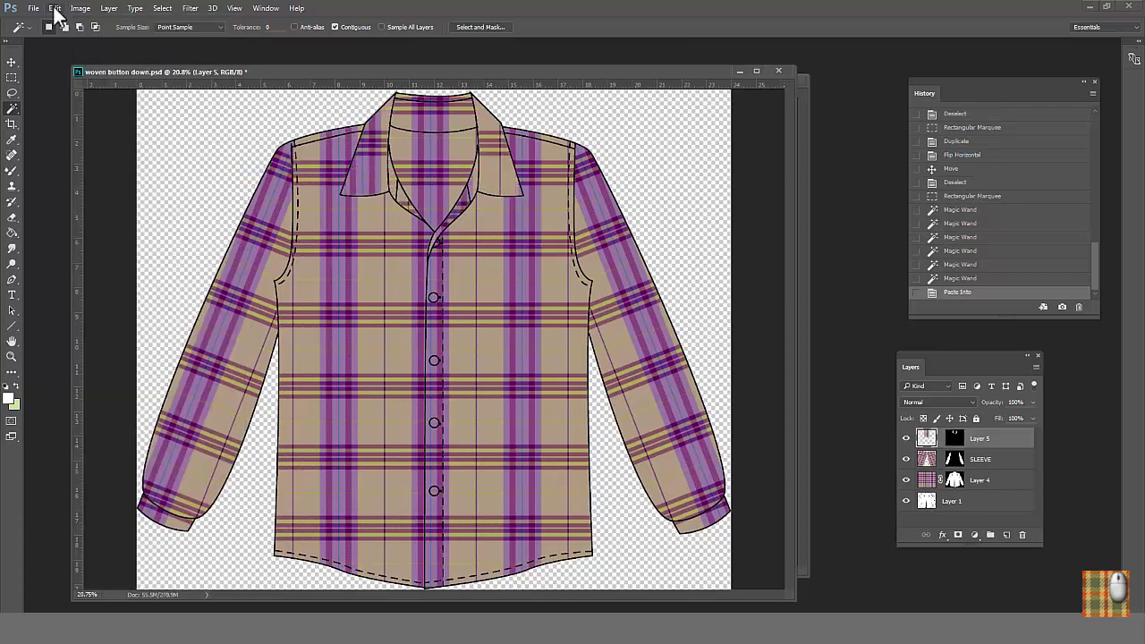
# Rotate the collar layer's plaid clockwise and position it to follow the left-hand collar half.
pyautogui.click(55, 9)
pyautogui.moveTo(178, 317)
pyautogui.click(271, 351)
pyautogui.moveTo(562, 177); pyautogui.dragTo(549, 215)
pyautogui.moveTo(425, 173); pyautogui.dragTo(351, 191)
pyautogui.press('Return')
# Copy the rotated plaid around the left-hand collar half and paste it as a new layer.
pyautogui.moveTo(450, 365); pyautogui.dragTo(222, 92)
pyautogui.hotkey('ctrl', 'c')
pyautogui.hotkey('ctrl', 'v')
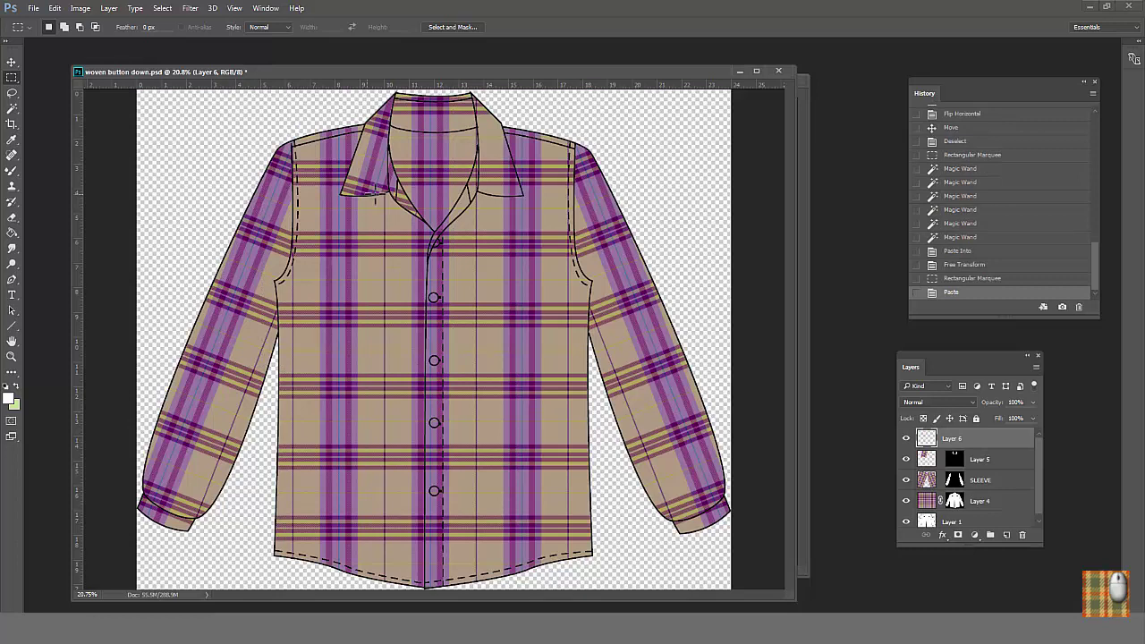
# Mirror the pasted plaid horizontally onto the right-hand collar half and merge it down into Layer 5, preserving the layer mask.
pyautogui.click(54, 9)
pyautogui.moveTo(94, 320)
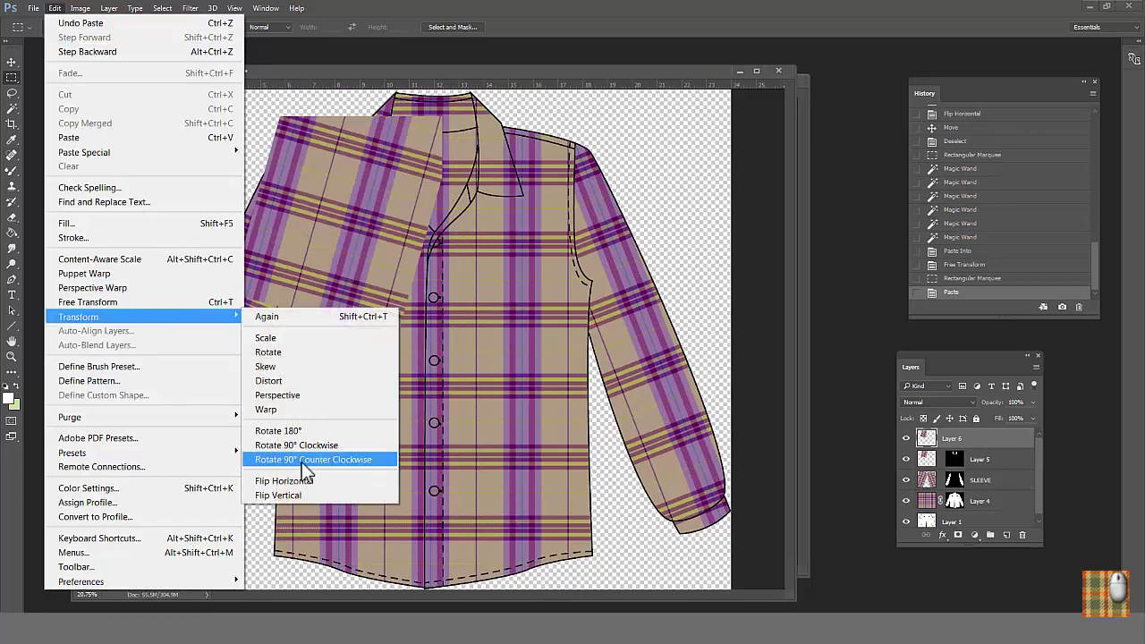
pyautogui.click(286, 475)
pyautogui.moveTo(360, 245); pyautogui.dragTo(486, 230)
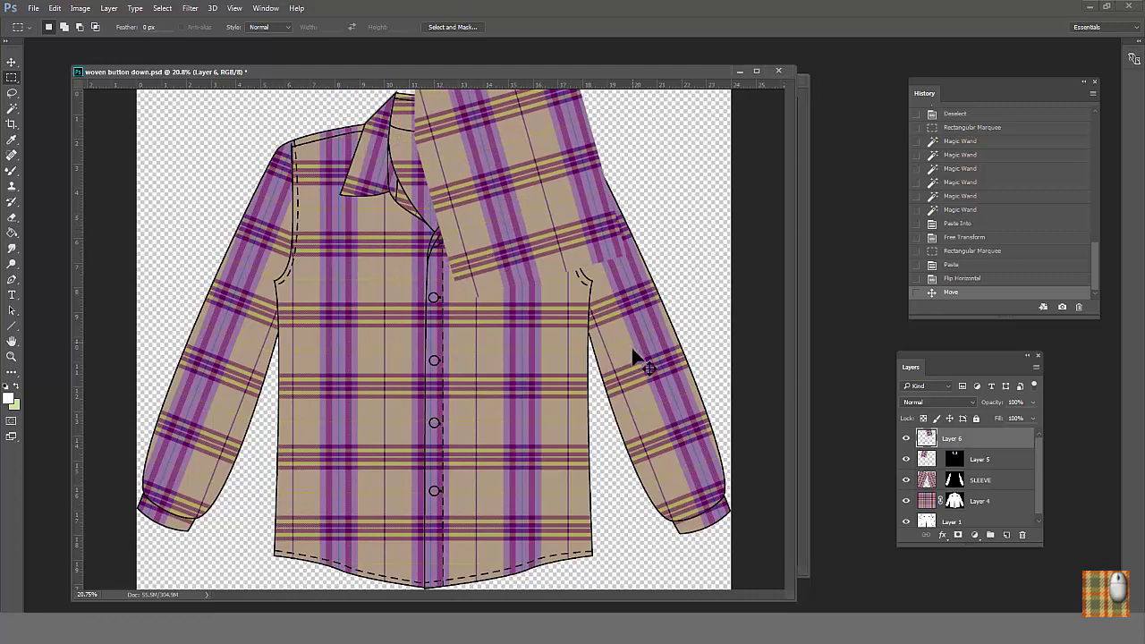
pyautogui.hotkey('ctrl', 'e')
pyautogui.click(583, 254)
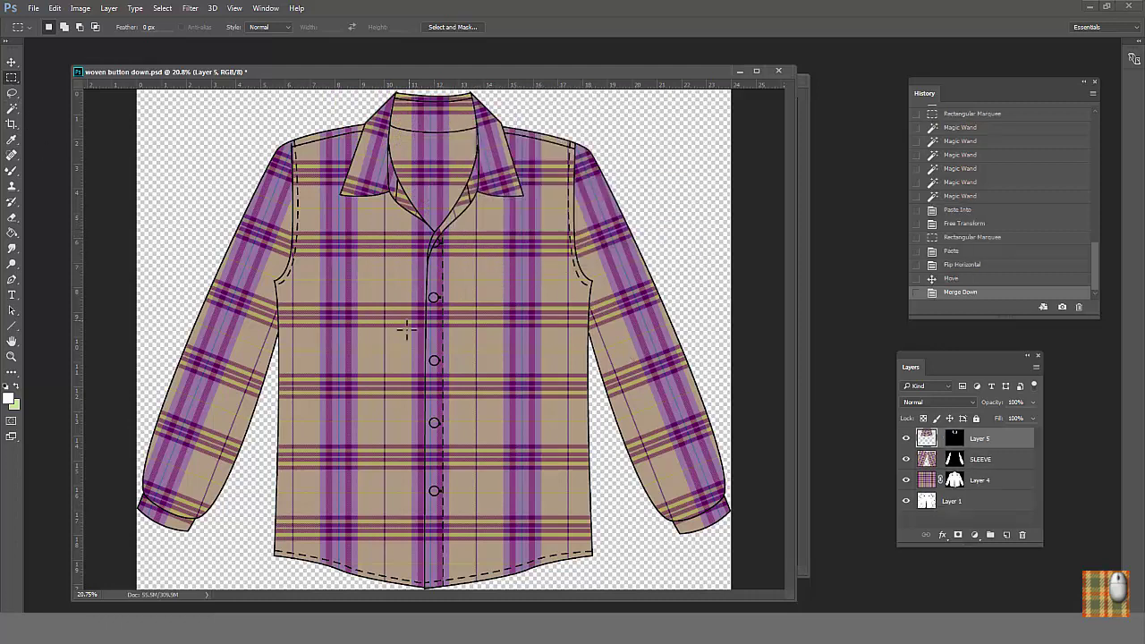
# Shift the plaid slightly upward inside both collar halves, one half at a time, and clear the selection.
pyautogui.moveTo(418, 338)
pyautogui.mouseDown()
pyautogui.moveTo(509, 45)
pyautogui.moveTo(600, 22)
pyautogui.mouseUp()
pyautogui.moveTo(521, 189); pyautogui.dragTo(514, 162)
pyautogui.hotkey('ctrl', 'd')
pyautogui.moveTo(568, 311); pyautogui.dragTo(256, 19)
pyautogui.moveTo(478, 163)
pyautogui.mouseDown()
pyautogui.moveTo(480, 139)
pyautogui.moveTo(480, 154)
pyautogui.mouseUp()
pyautogui.hotkey('ctrl', 'd')
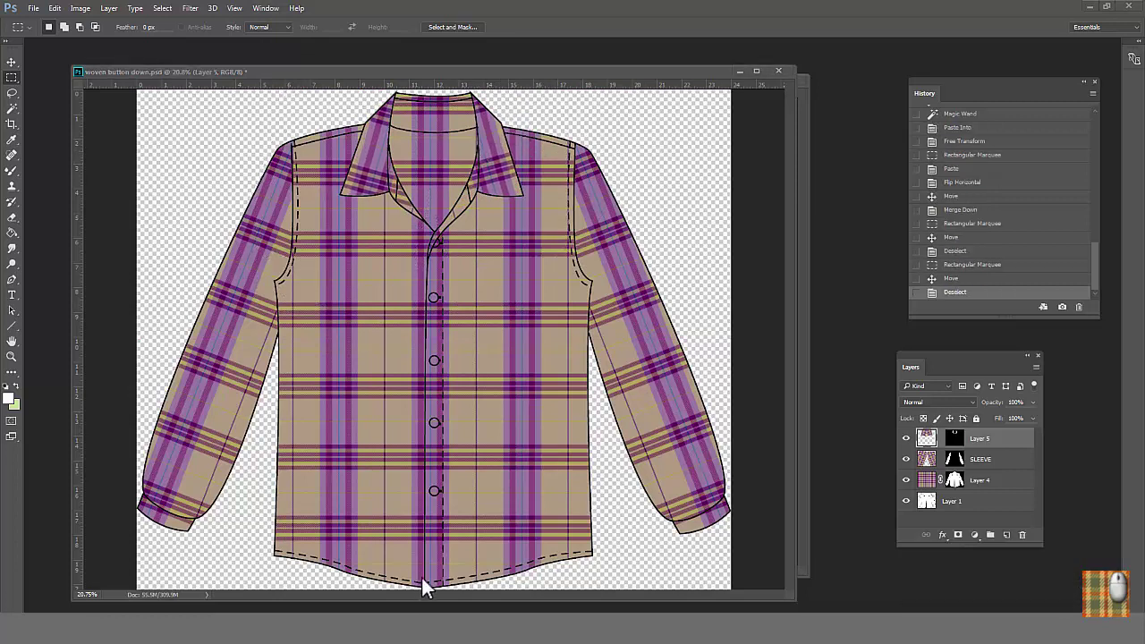
# Merge Layer 5, SLEEVE, Layer 4 and Layer 1 into a single layer.
pyautogui.keyDown('shift'); pyautogui.click(995, 509); pyautogui.keyUp('shift')
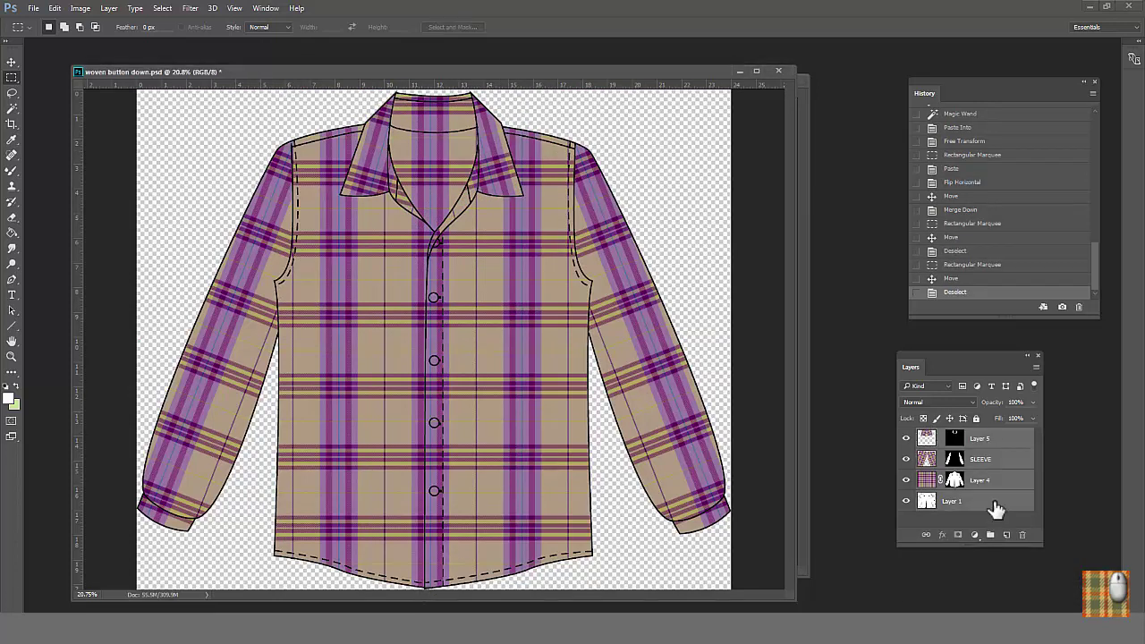
pyautogui.click(1036, 367)
pyautogui.click(890, 431)
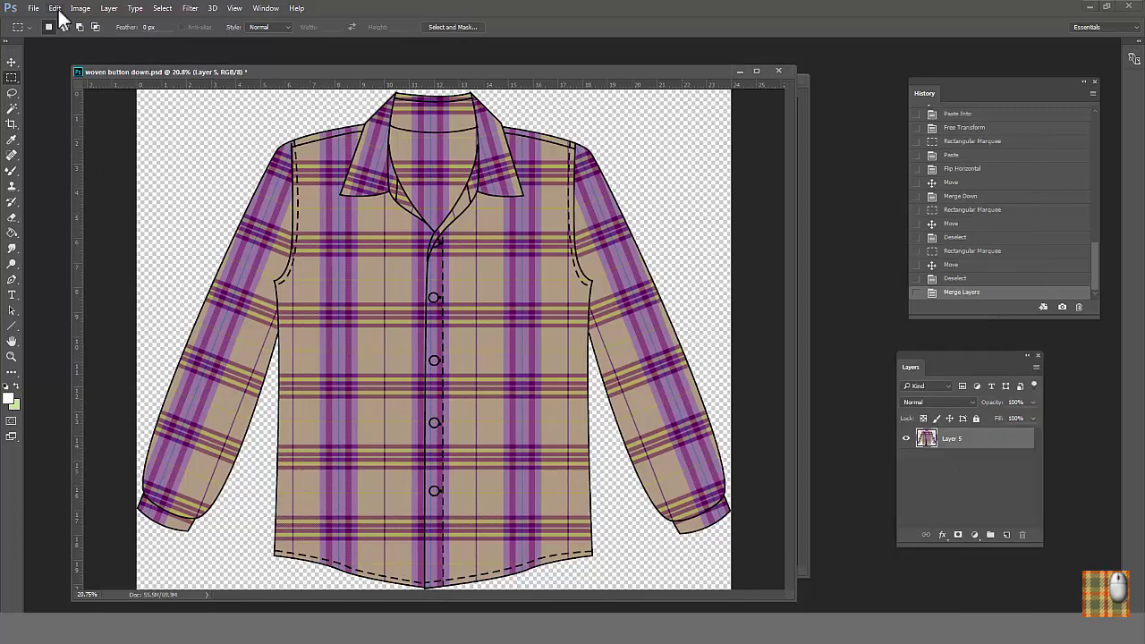
# Scale the merged shirt down to under half size and duplicate it into a two-by-two grid of four shirts.
pyautogui.click(55, 8)
pyautogui.moveTo(134, 318)
pyautogui.click(269, 338)
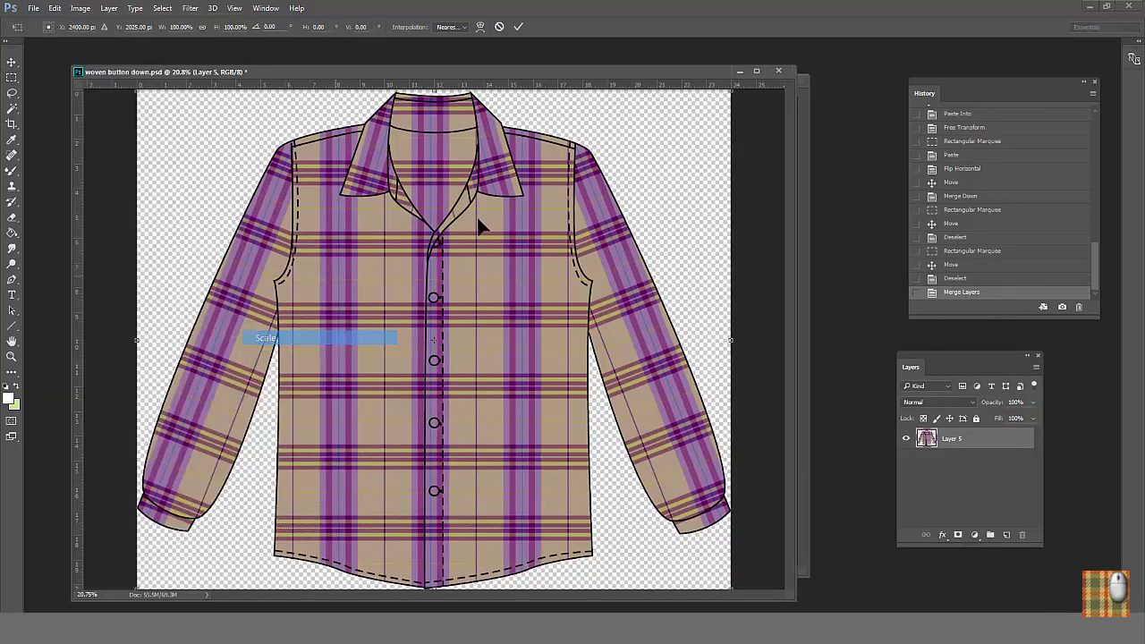
pyautogui.hotkey('ctrl', '-')
pyautogui.moveTo(673, 139); pyautogui.dragTo(528, 258)
pyautogui.press('Return')
pyautogui.moveTo(423, 313); pyautogui.dragTo(303, 229)
pyautogui.moveTo(329, 262); pyautogui.dragTo(356, 442)
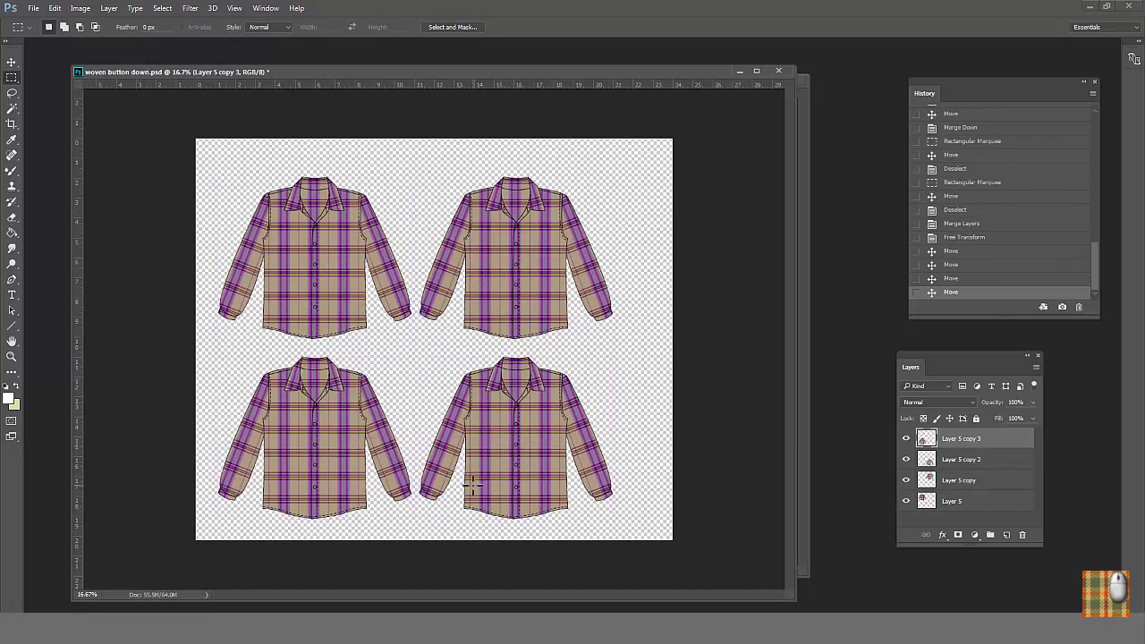
# Undo the shirt duplicates and the scaling, returning to the merged full-size shirt.
pyautogui.hotkey('ctrl', 'alt', 'z')
pyautogui.hotkey('ctrl', 'alt', 'z')
pyautogui.hotkey('ctrl', 'alt', 'z')
pyautogui.hotkey('ctrl', 'alt', 'z')
pyautogui.hotkey('ctrl', 'alt', 'z')
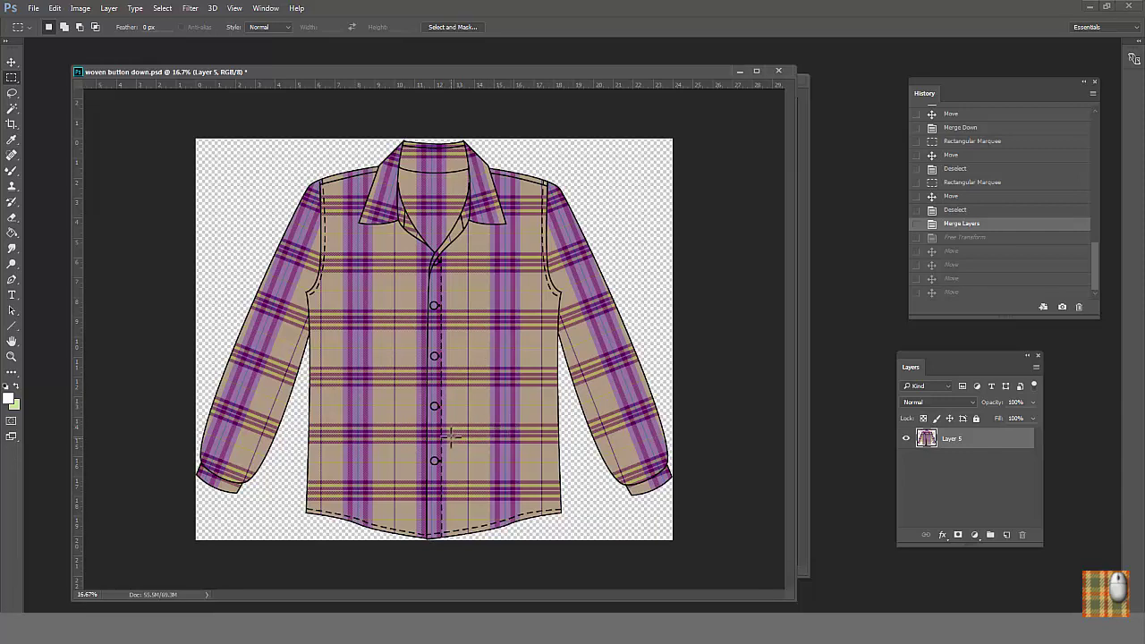
# Convert the image to Indexed Color with the Exact palette and transparency kept, and open its color table for editing.
pyautogui.click(80, 8)
pyautogui.moveTo(167, 24)
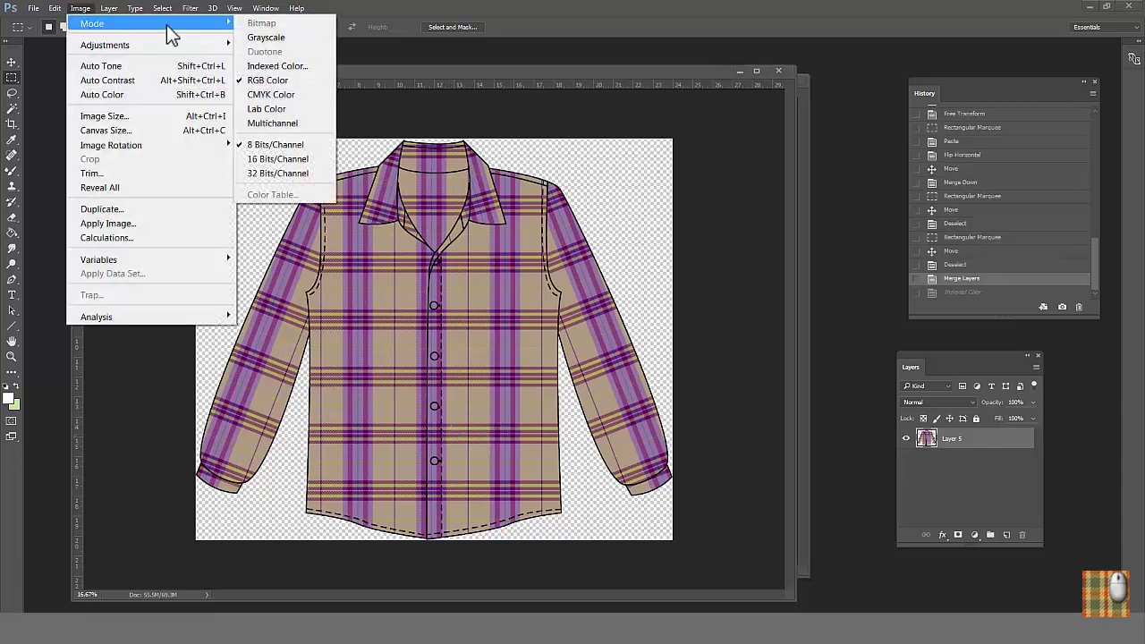
pyautogui.click(257, 69)
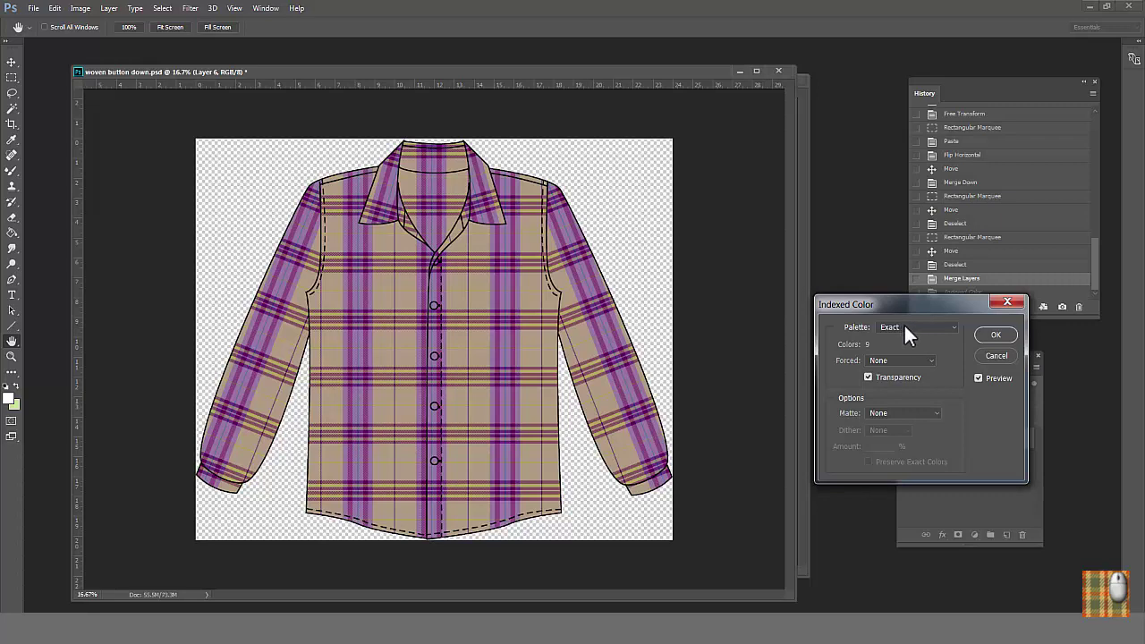
pyautogui.click(868, 377)
pyautogui.click(991, 334)
pyautogui.click(80, 8)
pyautogui.moveTo(134, 22)
pyautogui.click(259, 191)
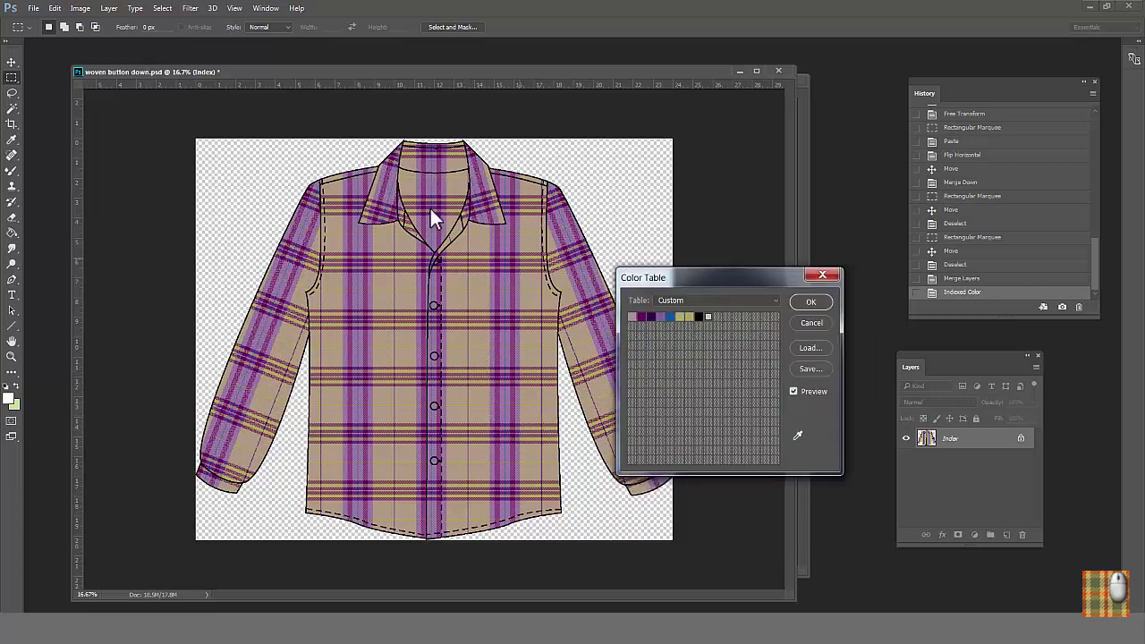
# Show the color swatches and place them beside the Color Table dialog.
pyautogui.click(266, 8)
pyautogui.click(308, 432)
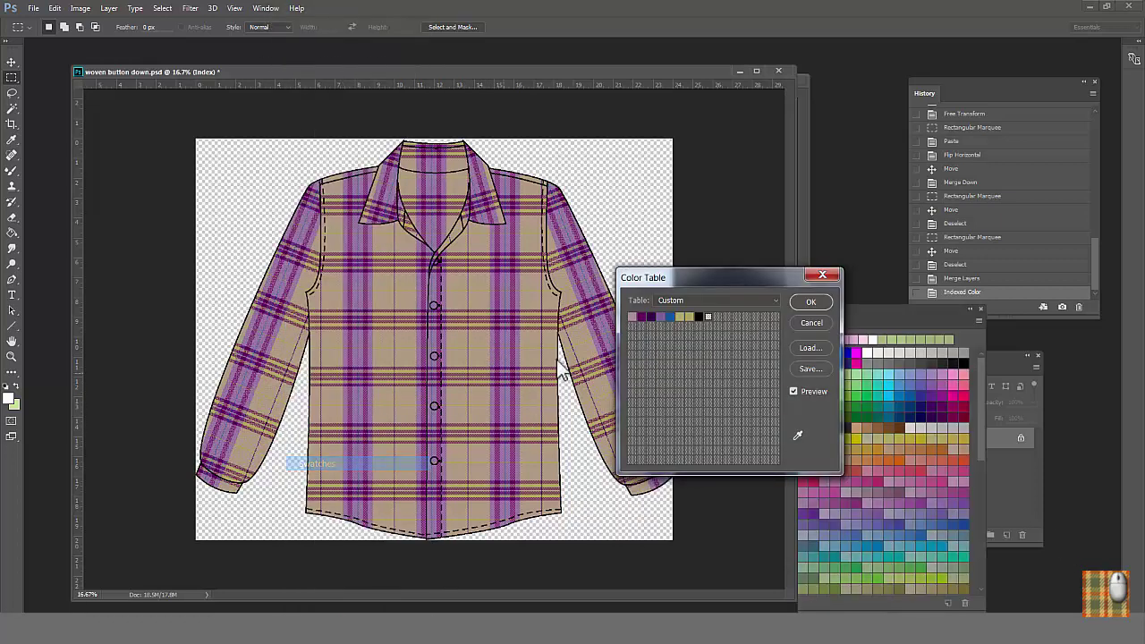
pyautogui.moveTo(911, 324); pyautogui.dragTo(953, 270)
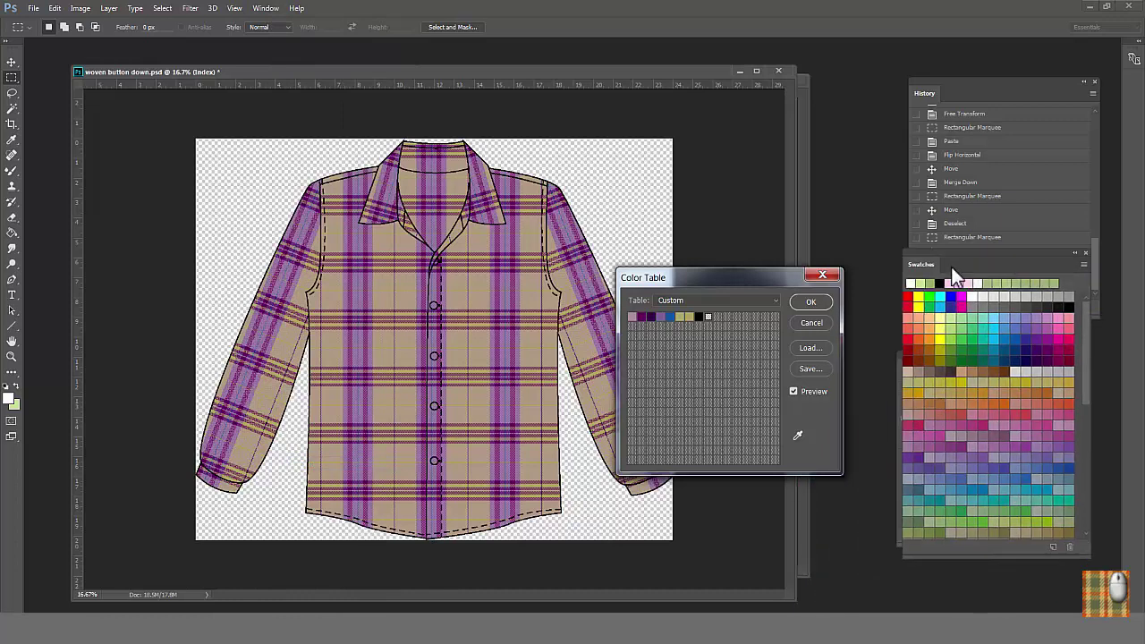
# Change the first three color table entries to light blue, medium blue and dark navy 0d004c.
pyautogui.click(633, 318)
pyautogui.click(989, 323)
pyautogui.click(299, 414)
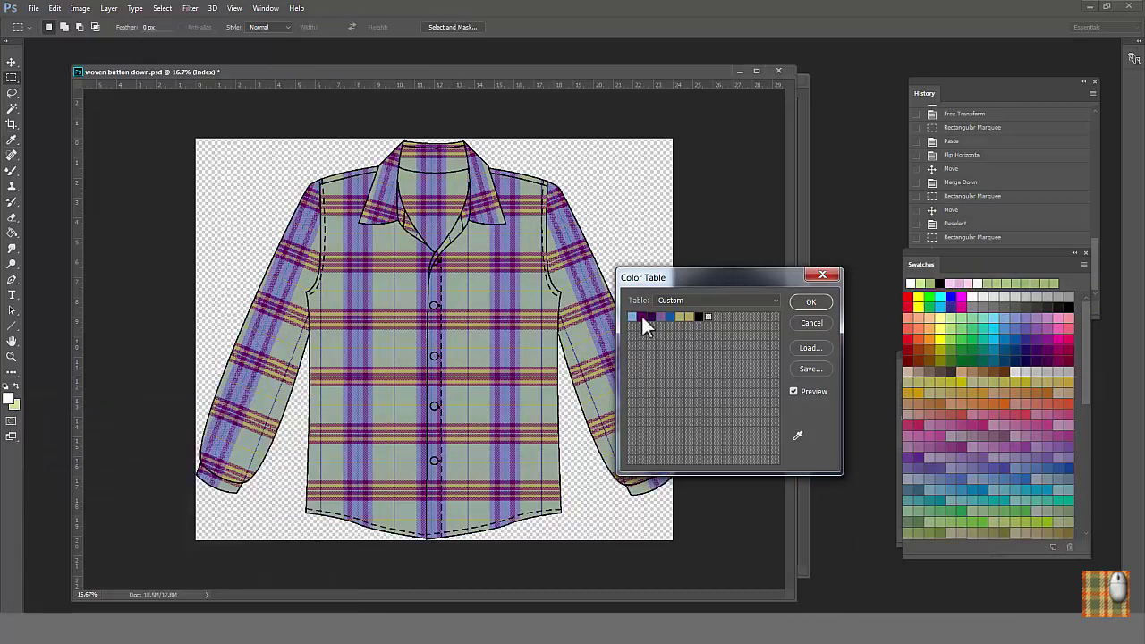
pyautogui.click(642, 315)
pyautogui.click(1024, 329)
pyautogui.click(1023, 365)
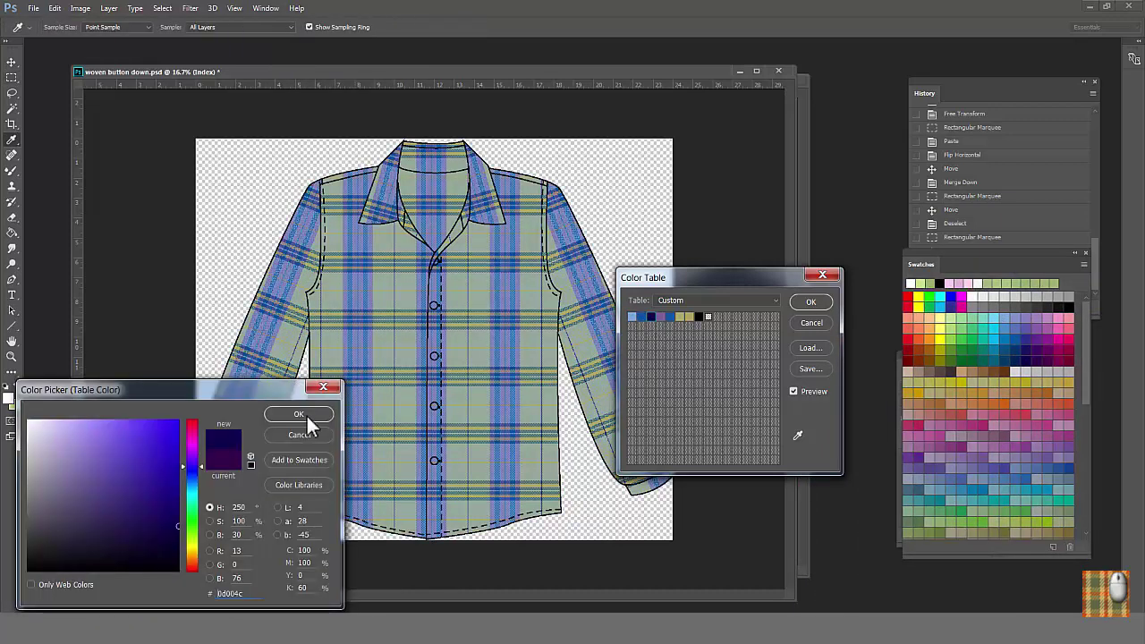
pyautogui.click(299, 414)
# Change the fourth color table entry to light violet and the fifth to dark green.
pyautogui.click(660, 318)
pyautogui.click(387, 400)
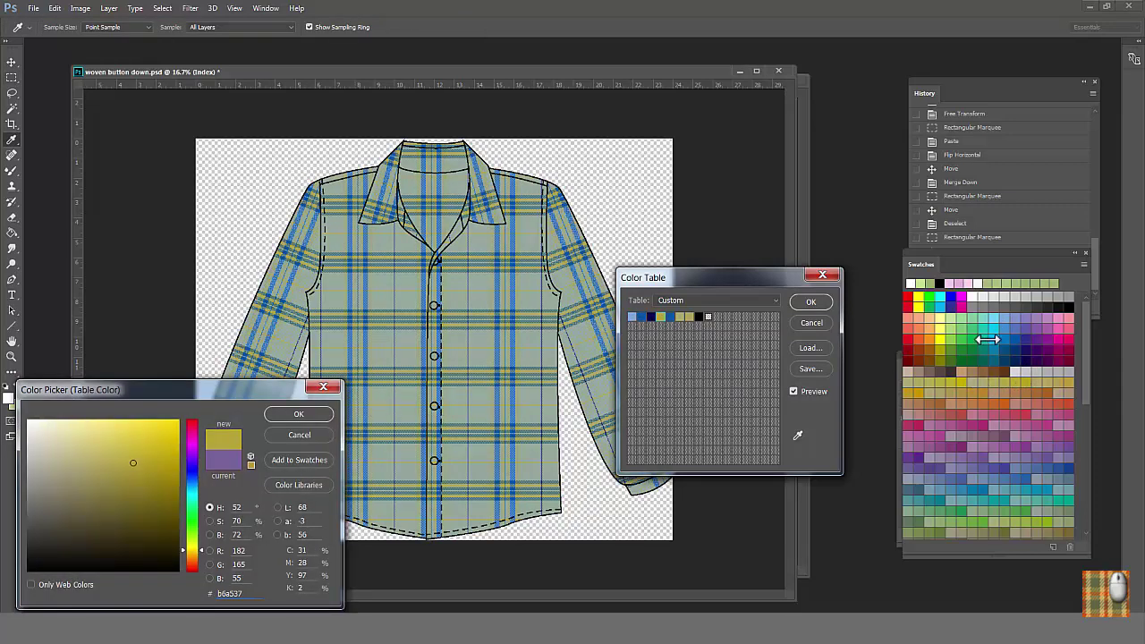
pyautogui.click(1024, 320)
pyautogui.click(309, 413)
pyautogui.click(670, 318)
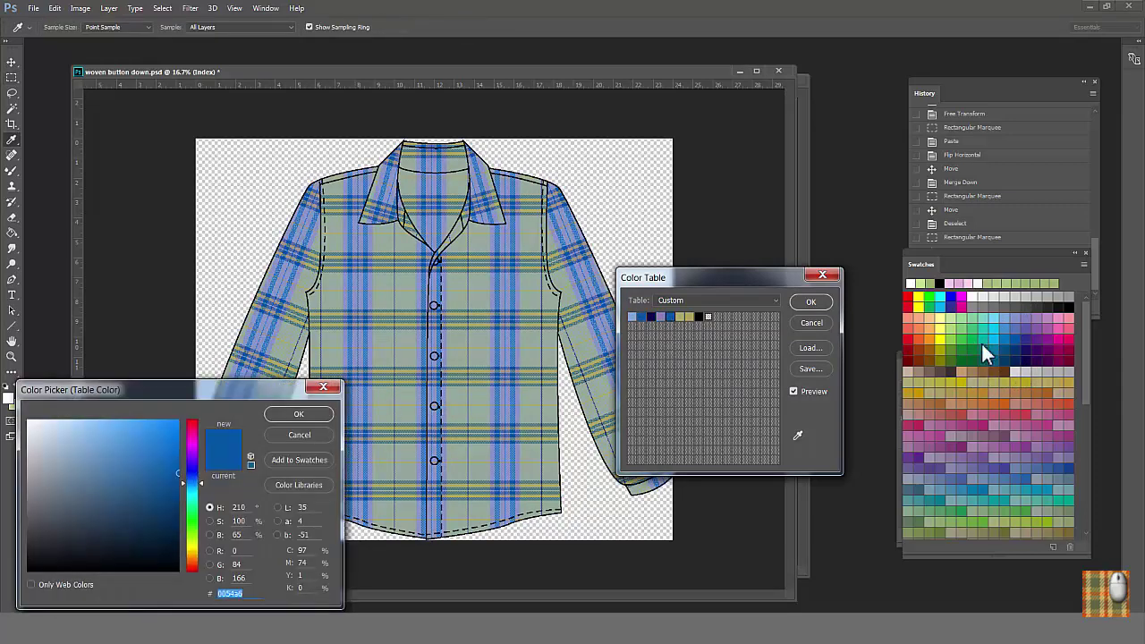
pyautogui.click(981, 360)
pyautogui.click(309, 415)
# Change the sixth color table entry to light green and the seventh to a green swatch.
pyautogui.click(680, 318)
pyautogui.click(1052, 327)
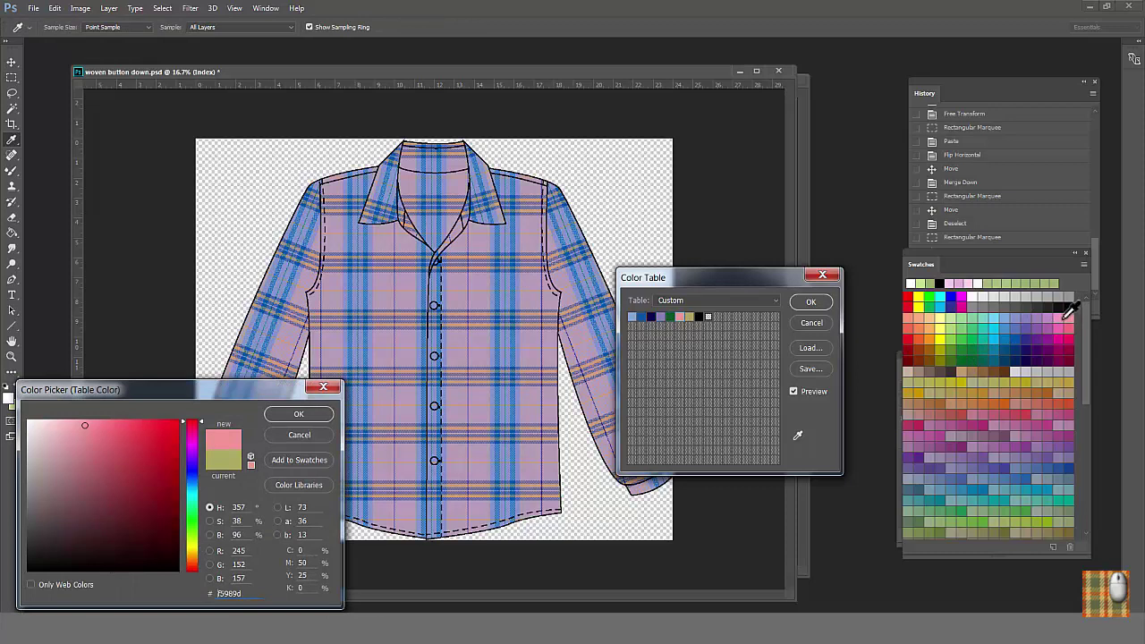
pyautogui.click(940, 352)
pyautogui.click(951, 329)
pyautogui.click(311, 414)
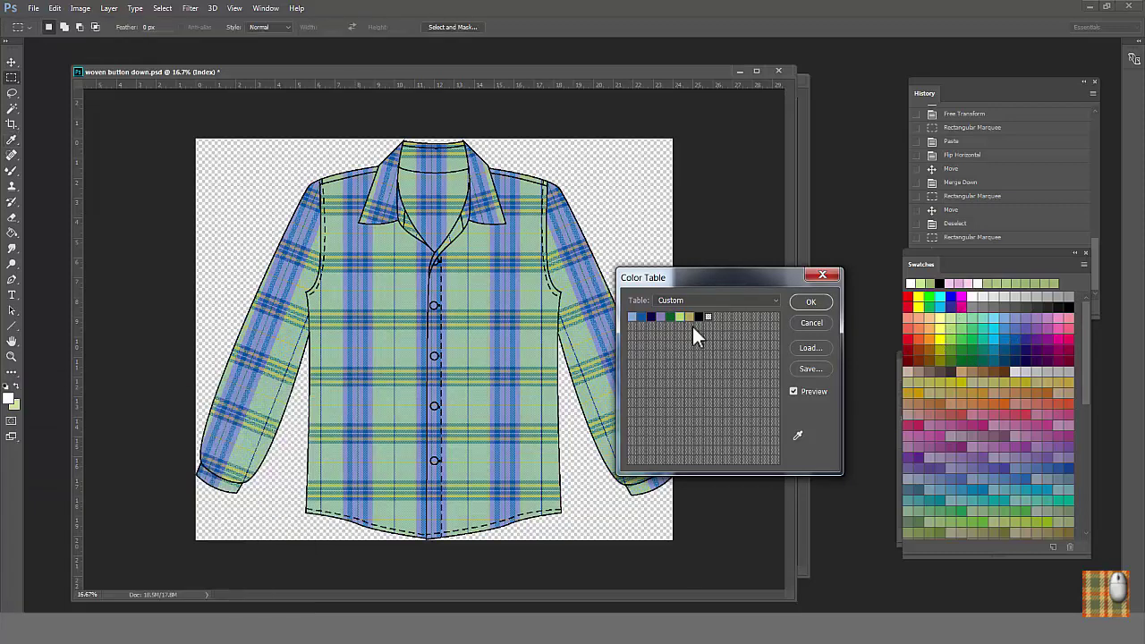
pyautogui.click(690, 317)
pyautogui.click(960, 336)
pyautogui.press('Return')
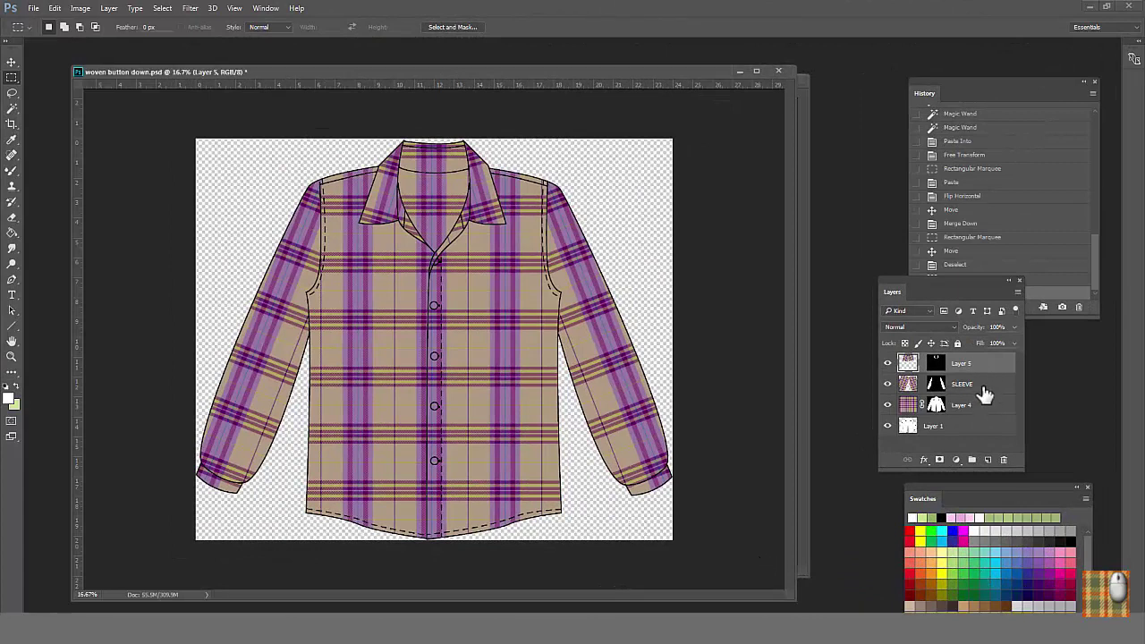
# Merge Layer 5, SLEEVE and Layer 4 into one plaid layer, keeping Layer 1 separate.
pyautogui.keyDown('shift'); pyautogui.click(984, 390); pyautogui.keyUp('shift')
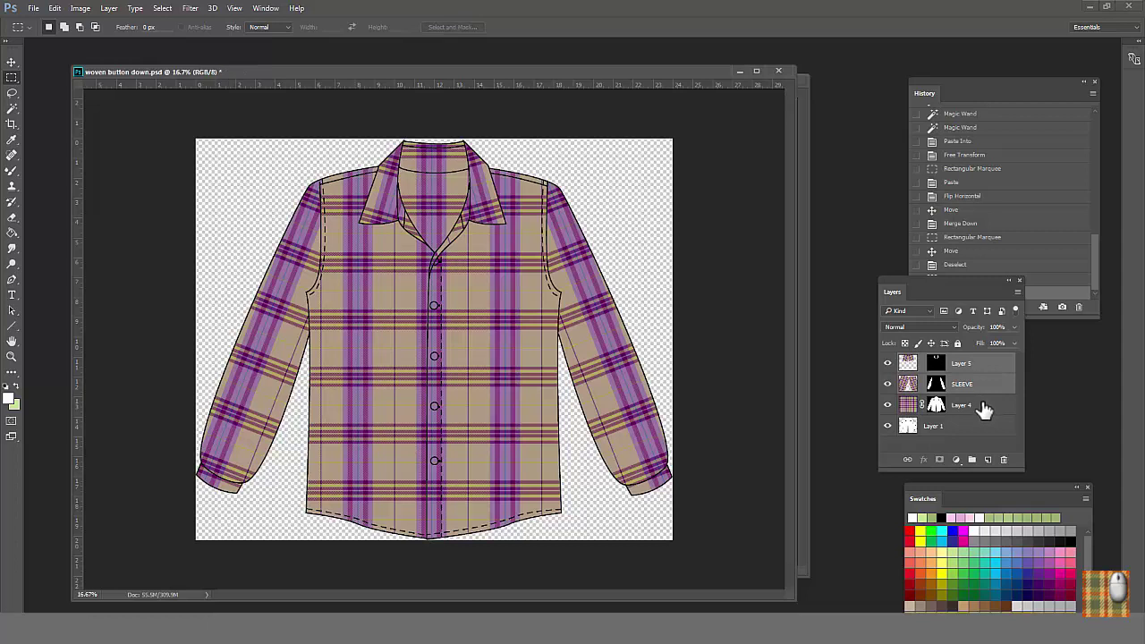
pyautogui.keyDown('shift'); pyautogui.click(982, 406); pyautogui.keyUp('shift')
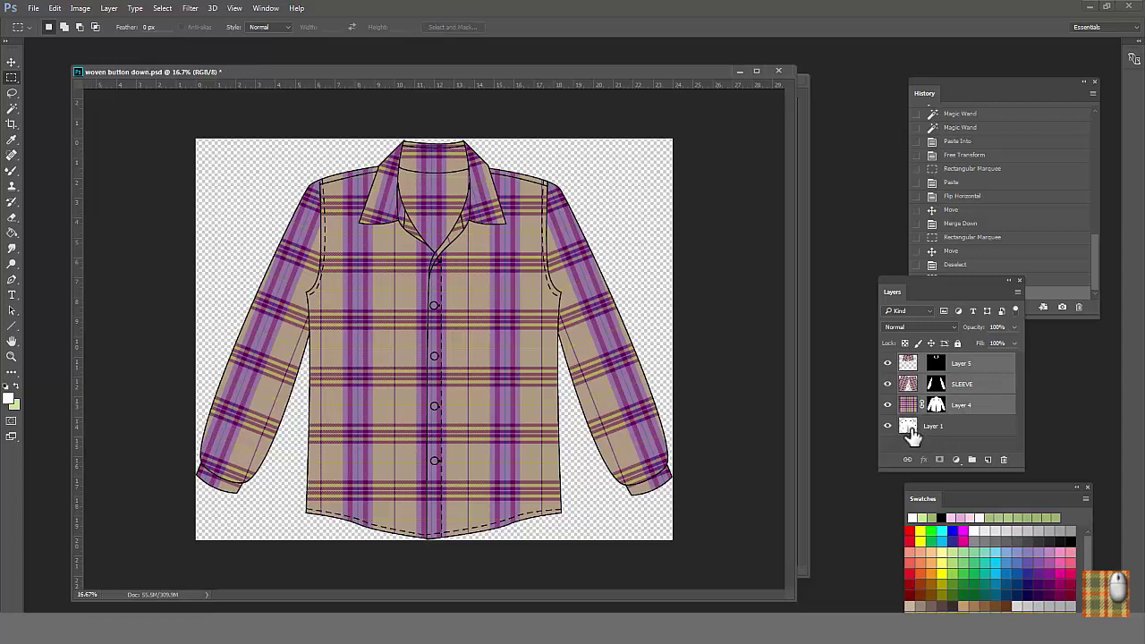
pyautogui.click(1017, 292)
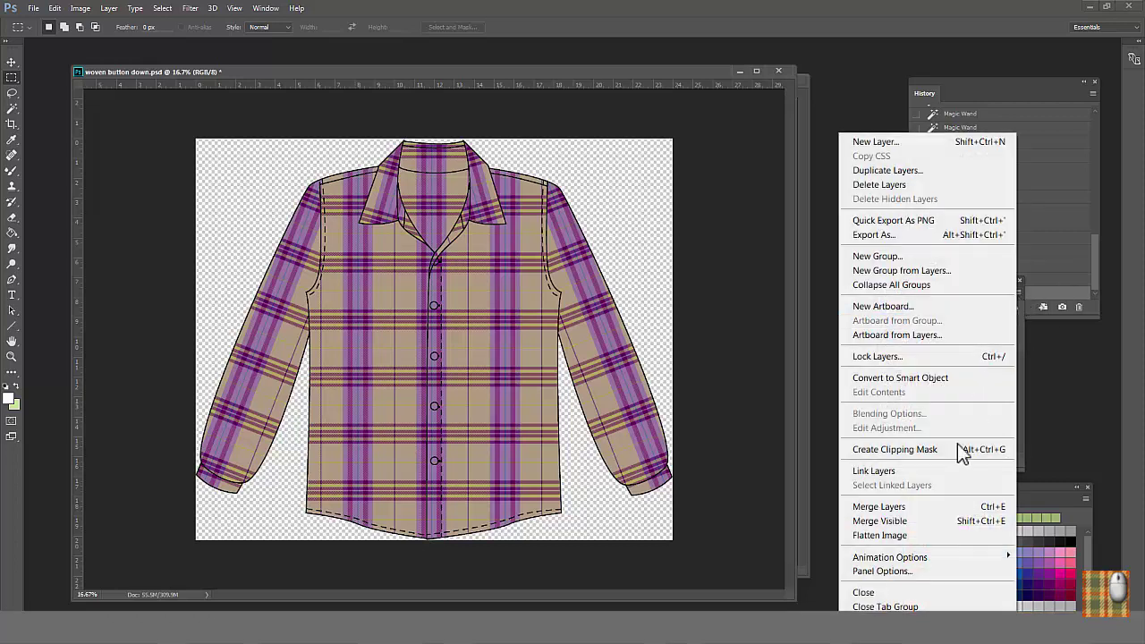
pyautogui.click(897, 507)
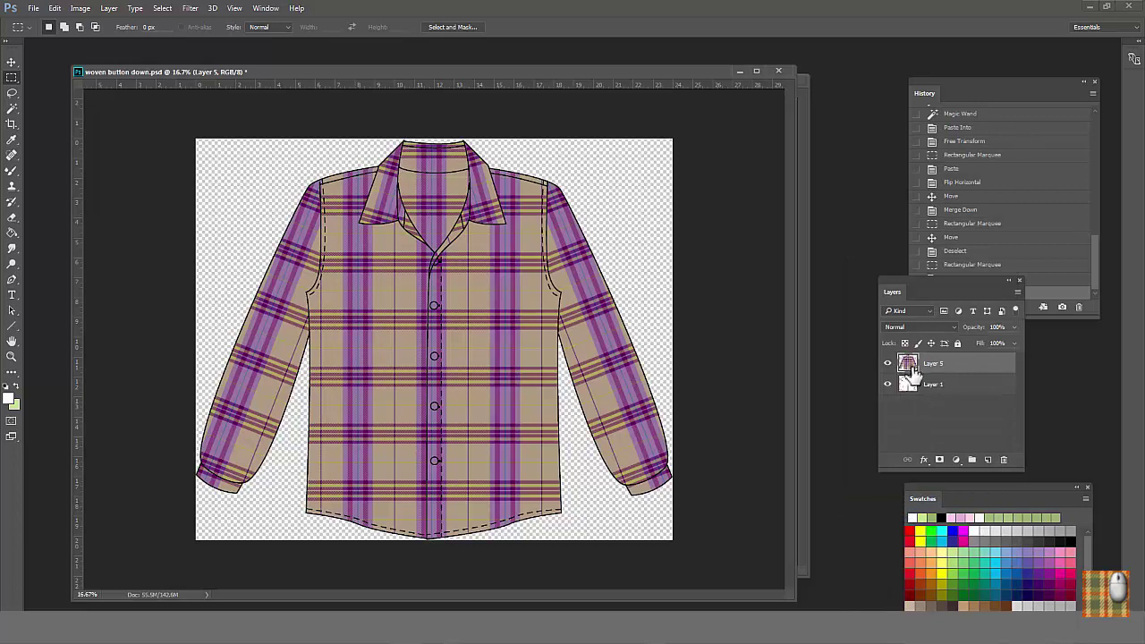
# Fill the dark purple plaid threads with dark blue using the Paint Bucket at tolerance 0 with Contiguous off.
pyautogui.click(12, 233)
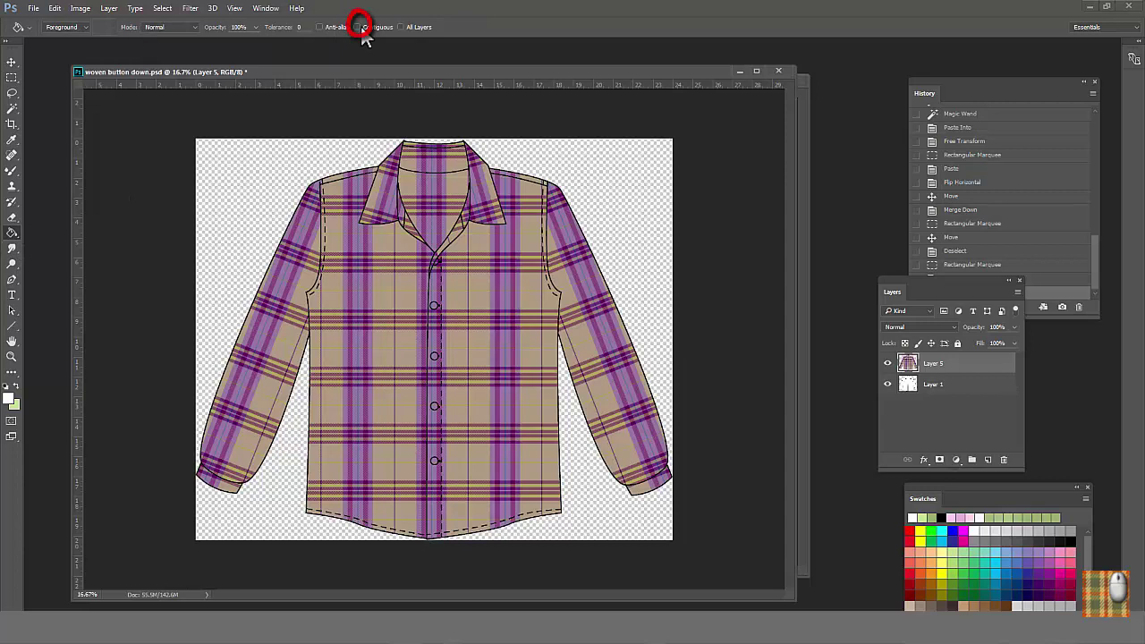
pyautogui.click(298, 27)
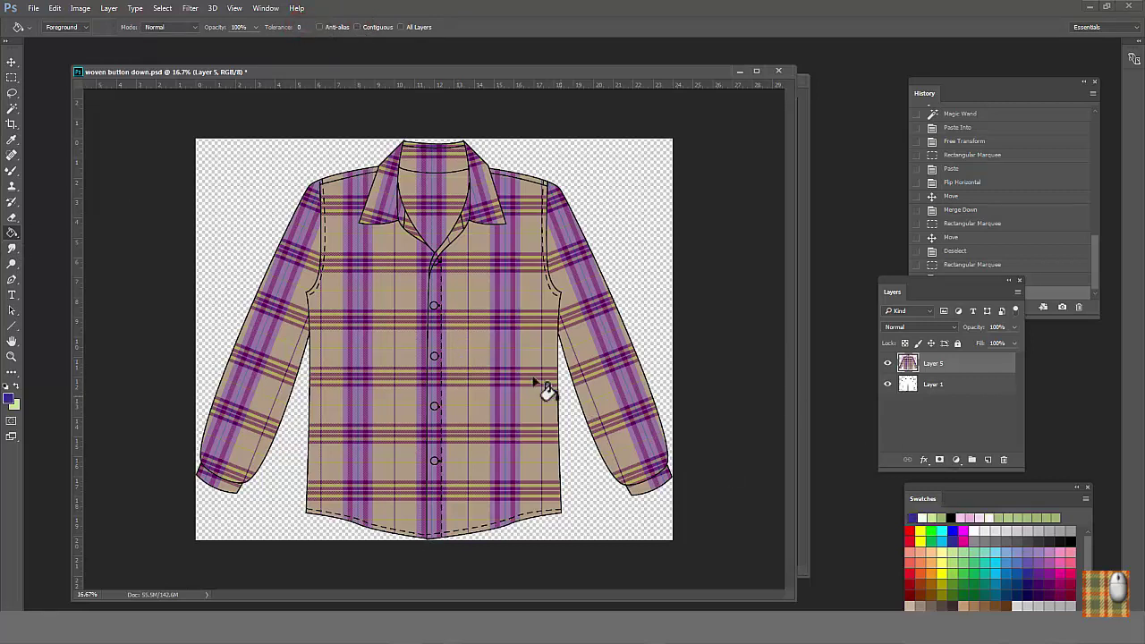
pyautogui.scroll(5, 539, 385)
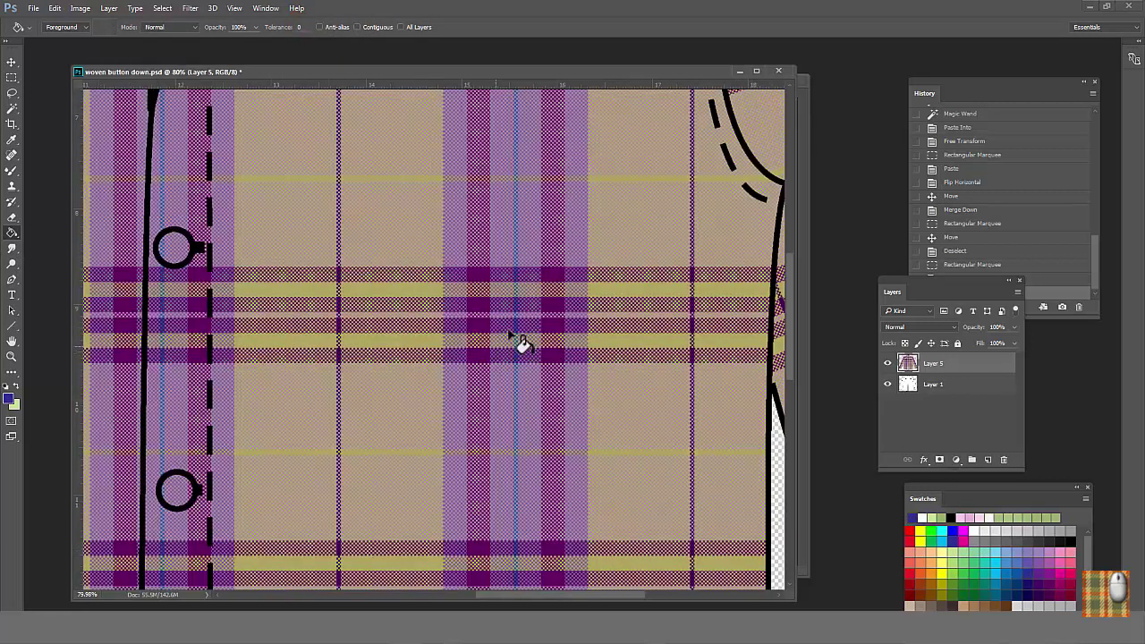
# Fill the plaid's mauve base threads with light blue and its yellow threads with magenta on Layer 5.
pyautogui.click(1004, 552)
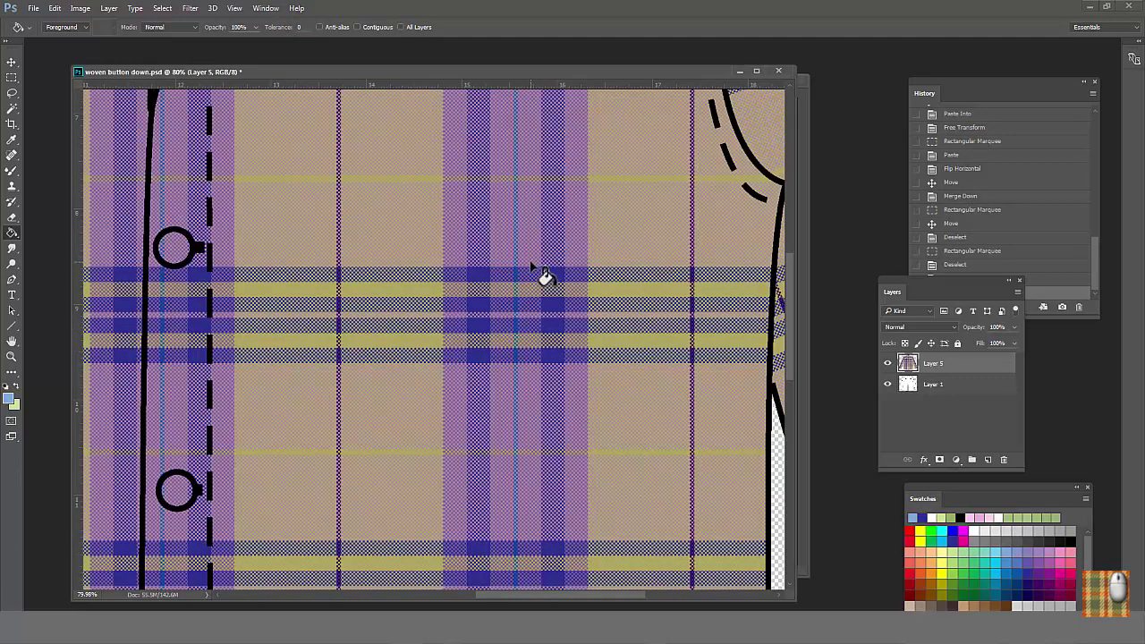
pyautogui.click(533, 266)
pyautogui.click(964, 530)
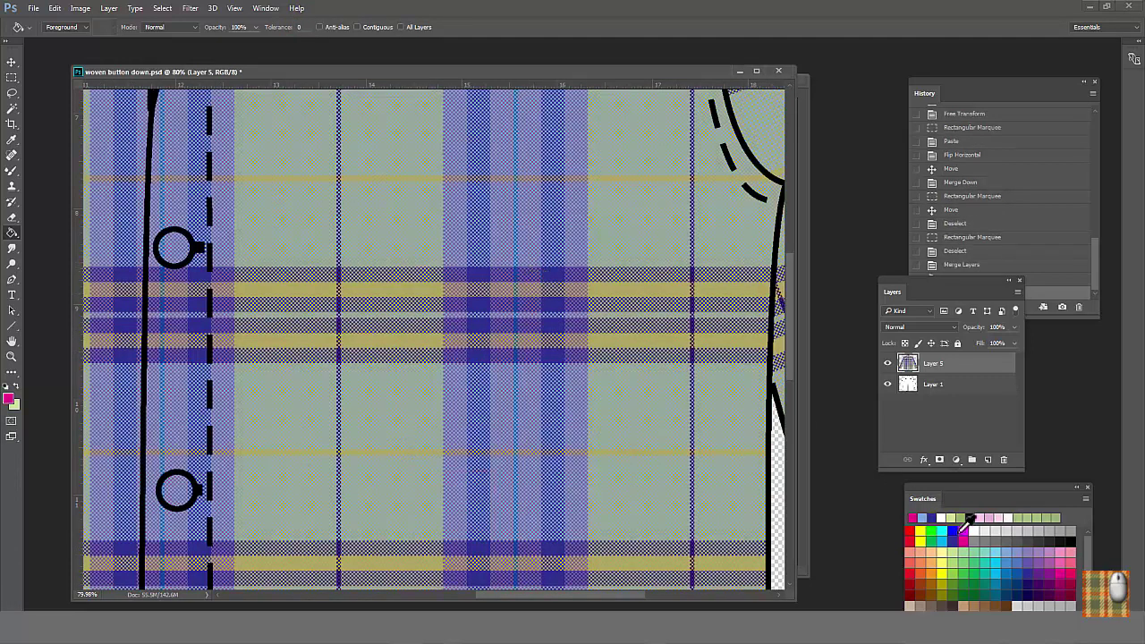
pyautogui.click(439, 345)
pyautogui.keyDown('alt'); pyautogui.click(656, 467); pyautogui.keyUp('alt')
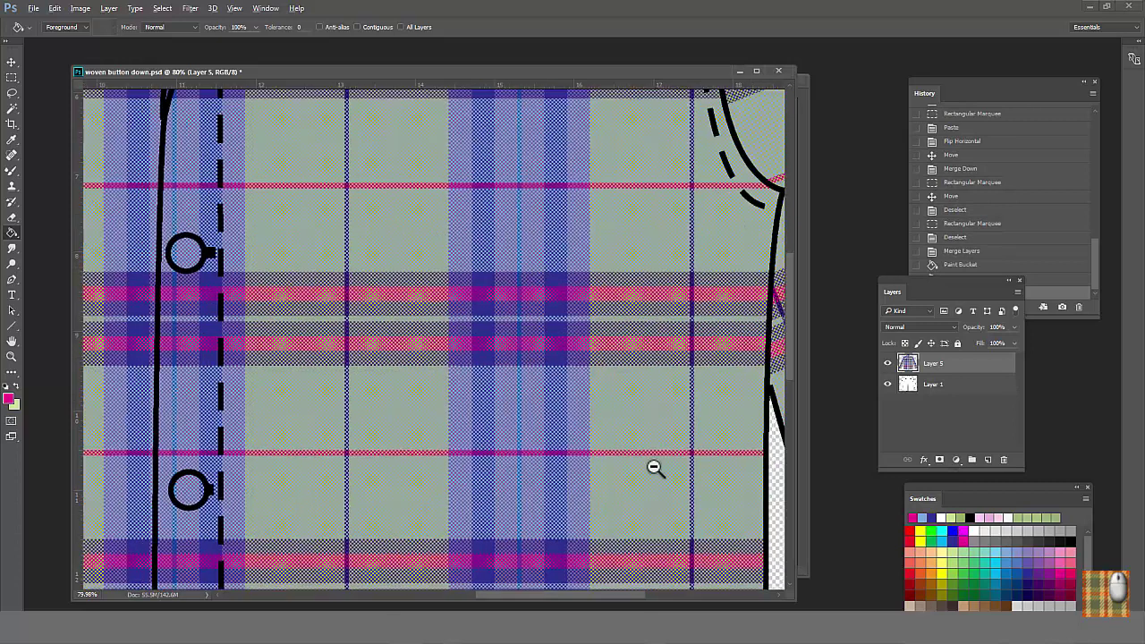
pyautogui.keyDown('alt'); pyautogui.click(655, 468); pyautogui.keyUp('alt')
pyautogui.keyDown('alt'); pyautogui.click(656, 467); pyautogui.keyUp('alt')
pyautogui.keyDown('alt'); pyautogui.click(656, 468); pyautogui.keyUp('alt')
# Duplicate Layer 5 and fill the dark blue plaid threads on the copy with dark brown.
pyautogui.moveTo(927, 370); pyautogui.dragTo(987, 460)
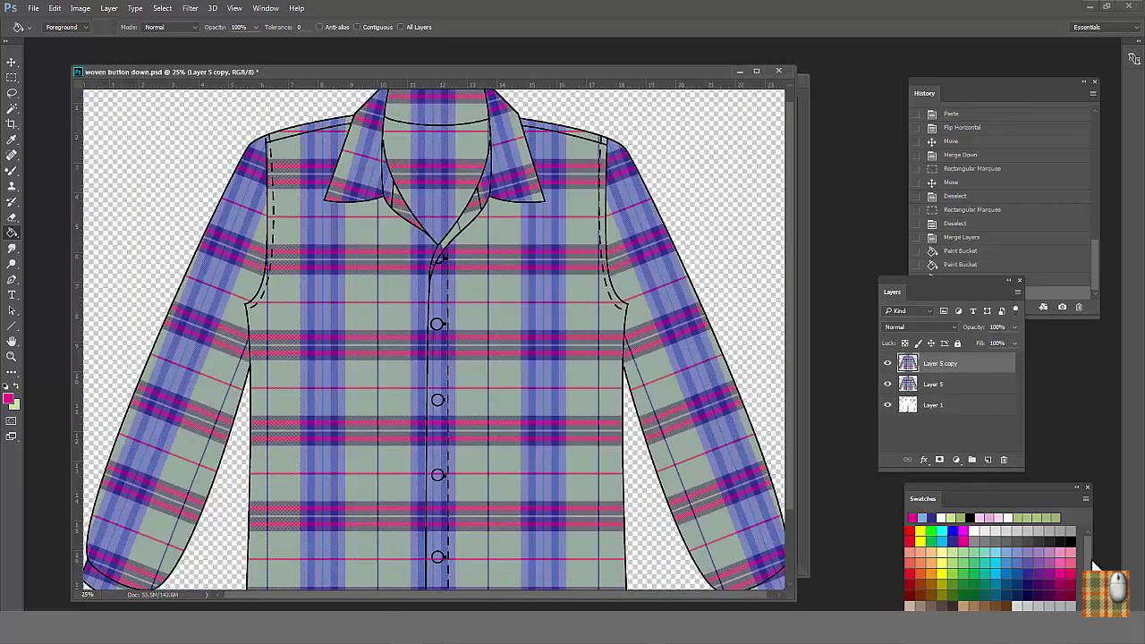
pyautogui.moveTo(1006, 498); pyautogui.dragTo(966, 274)
pyautogui.click(966, 383)
pyautogui.moveTo(614, 331); pyautogui.dragTo(501, 425)
pyautogui.click(446, 250)
# Fill the copy's magenta plaid threads with medium brown and its violet stripe threads with red.
pyautogui.click(935, 382)
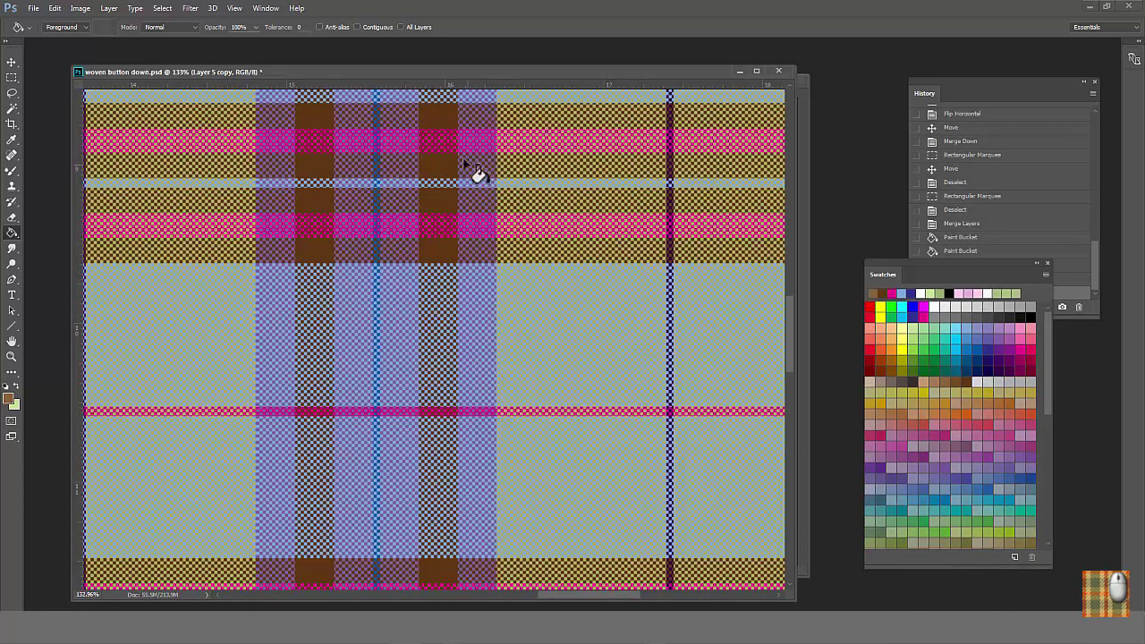
pyautogui.click(468, 164)
pyautogui.click(939, 413)
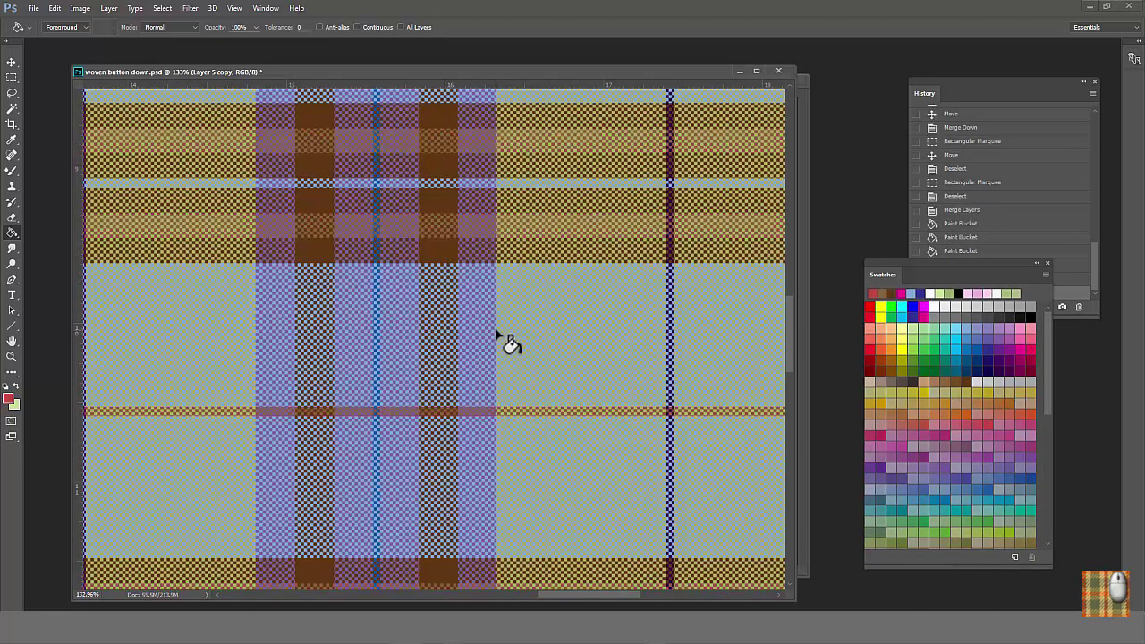
pyautogui.click(497, 333)
pyautogui.hotkey('ctrl', 'z')
pyautogui.click(486, 355)
pyautogui.keyDown('alt'); pyautogui.click(549, 381); pyautogui.keyUp('alt')
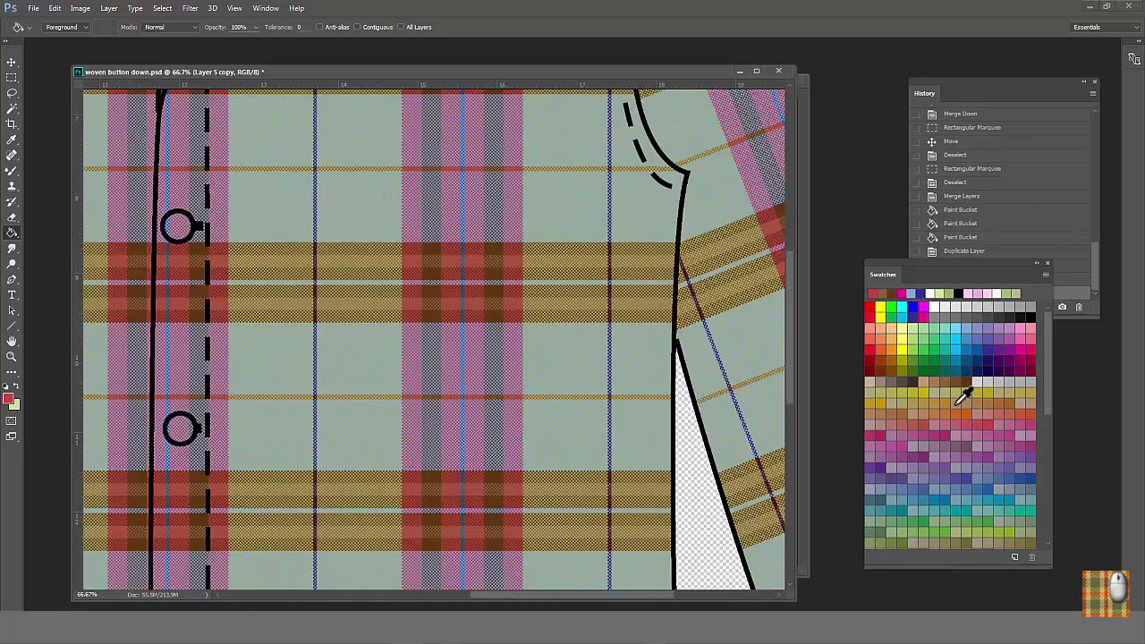
# Fill the light blue base threads of the copied plaid with tan.
pyautogui.click(953, 404)
pyautogui.moveTo(588, 333); pyautogui.dragTo(542, 400)
pyautogui.click(542, 335)
pyautogui.keyDown('alt'); pyautogui.click(553, 435); pyautogui.keyUp('alt')
pyautogui.keyDown('alt'); pyautogui.click(554, 436); pyautogui.keyUp('alt')
pyautogui.keyDown('alt'); pyautogui.click(549, 444); pyautogui.keyUp('alt')
pyautogui.keyDown('alt'); pyautogui.click(548, 447); pyautogui.keyUp('alt')
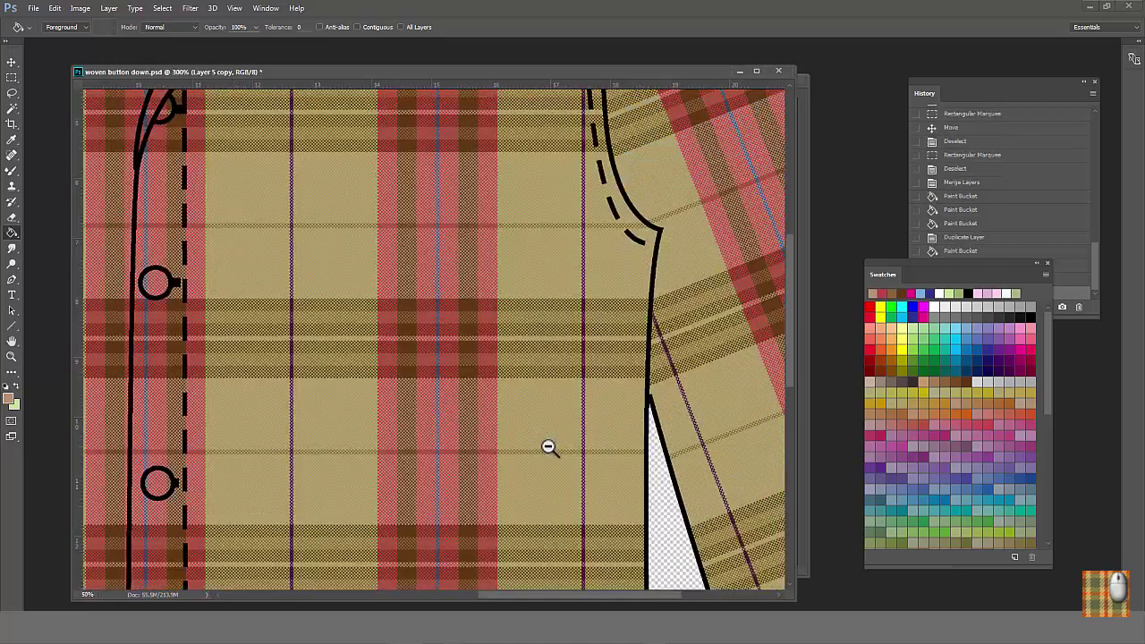
pyautogui.keyDown('alt'); pyautogui.click(547, 447); pyautogui.keyUp('alt')
pyautogui.keyDown('alt'); pyautogui.click(547, 445); pyautogui.keyUp('alt')
pyautogui.keyDown('alt'); pyautogui.click(543, 416); pyautogui.keyUp('alt')
pyautogui.keyDown('alt'); pyautogui.click(536, 412); pyautogui.keyUp('alt')
# Rearrange the swatches and layers side by side and duplicate the brown-and-red Layer 5 copy.
pyautogui.moveTo(930, 274); pyautogui.dragTo(1036, 363)
pyautogui.moveTo(939, 291); pyautogui.dragTo(886, 291)
pyautogui.moveTo(884, 366); pyautogui.dragTo(933, 459)
# Fill the brown plaid threads on Layer 5 copy 2 with dark blue shades.
pyautogui.moveTo(394, 309); pyautogui.dragTo(560, 379)
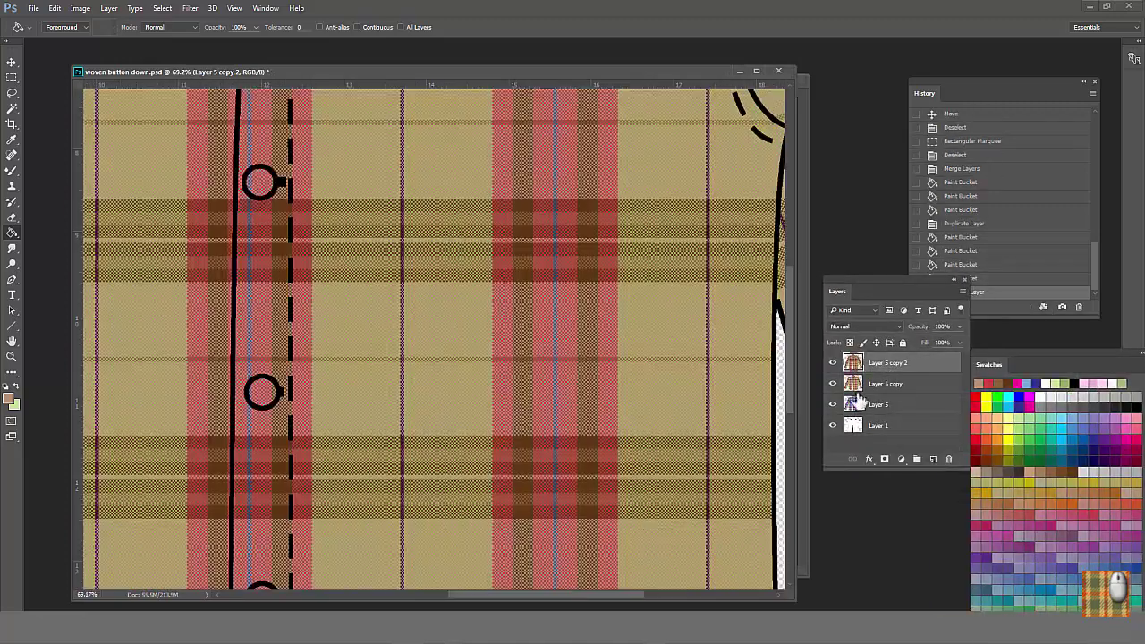
pyautogui.click(1085, 460)
pyautogui.click(524, 277)
pyautogui.click(1077, 461)
pyautogui.click(498, 240)
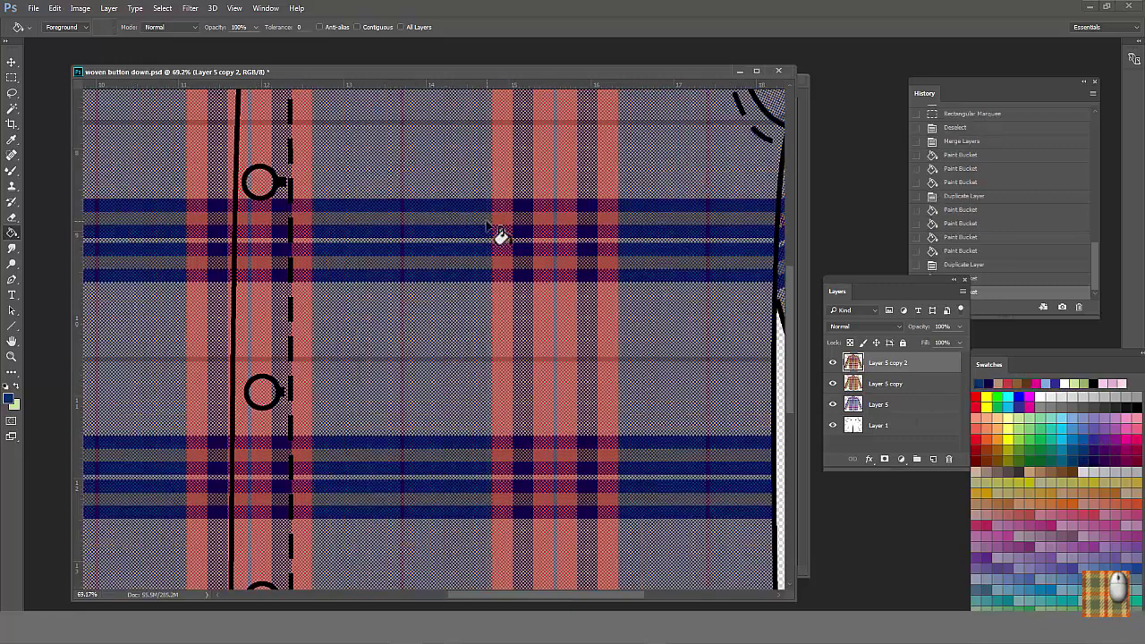
# Fill the base threads on Layer 5 copy 2 with bright cyan and its red stripe threads with teal green.
pyautogui.click(577, 405)
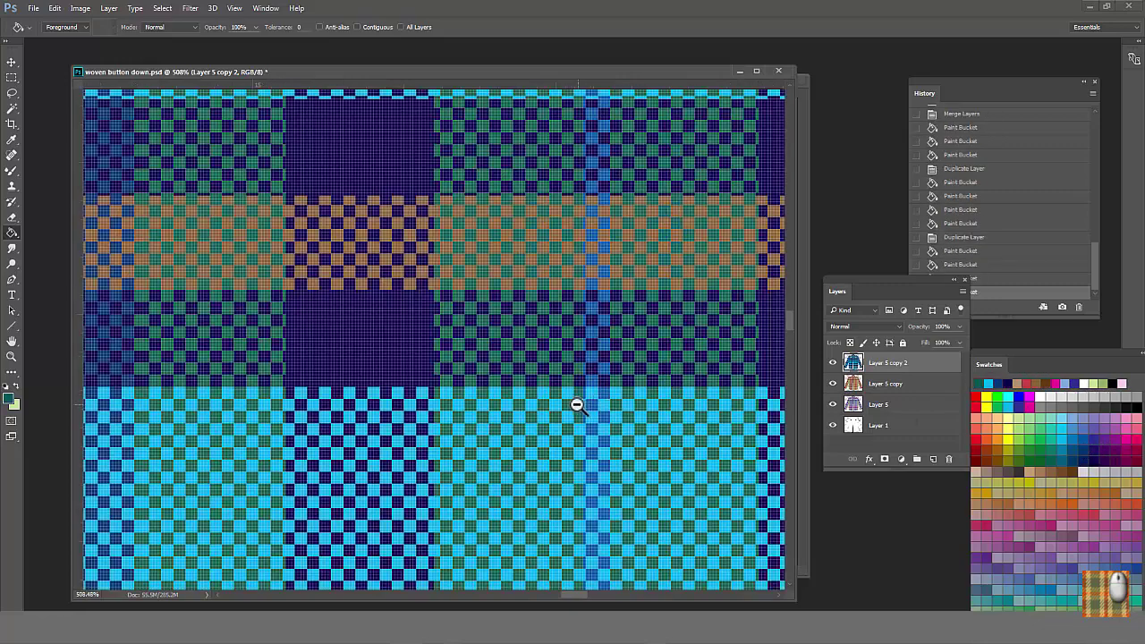
pyautogui.keyDown('alt'); pyautogui.click(577, 405); pyautogui.keyUp('alt')
pyautogui.keyDown('alt'); pyautogui.click(581, 454); pyautogui.keyUp('alt')
pyautogui.keyDown('alt'); pyautogui.click(583, 457); pyautogui.keyUp('alt')
pyautogui.keyDown('alt'); pyautogui.click(582, 457); pyautogui.keyUp('alt')
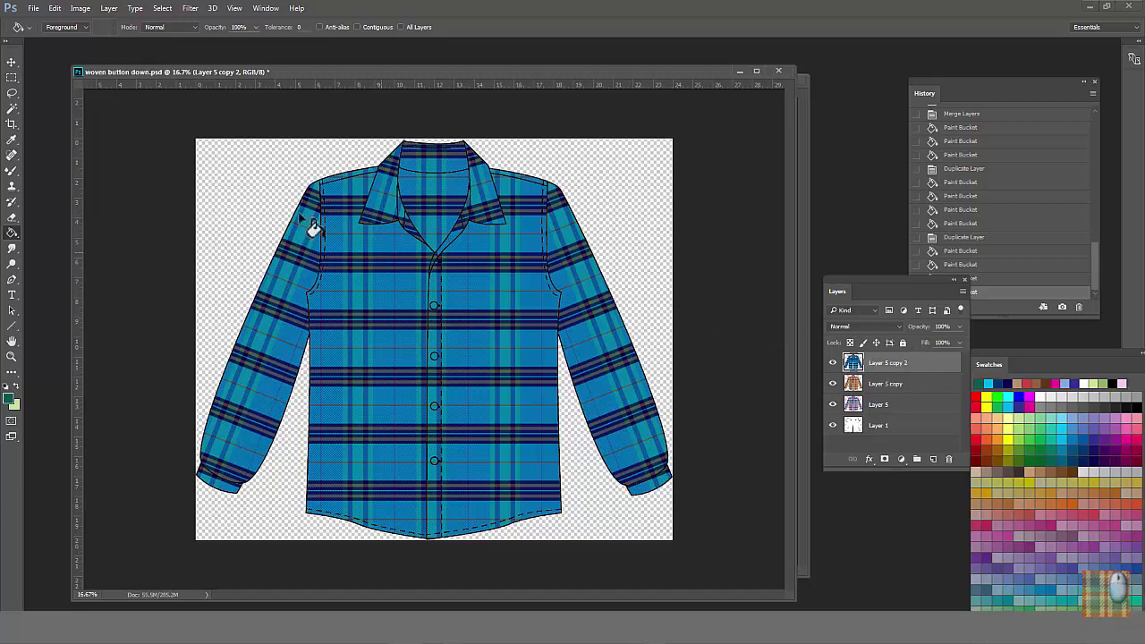
# Print the Layer 5 copy 2, Layer 5 and Layer 5 copy colorways separately, hiding the plaid layers above the one being printed.
pyautogui.click(33, 8)
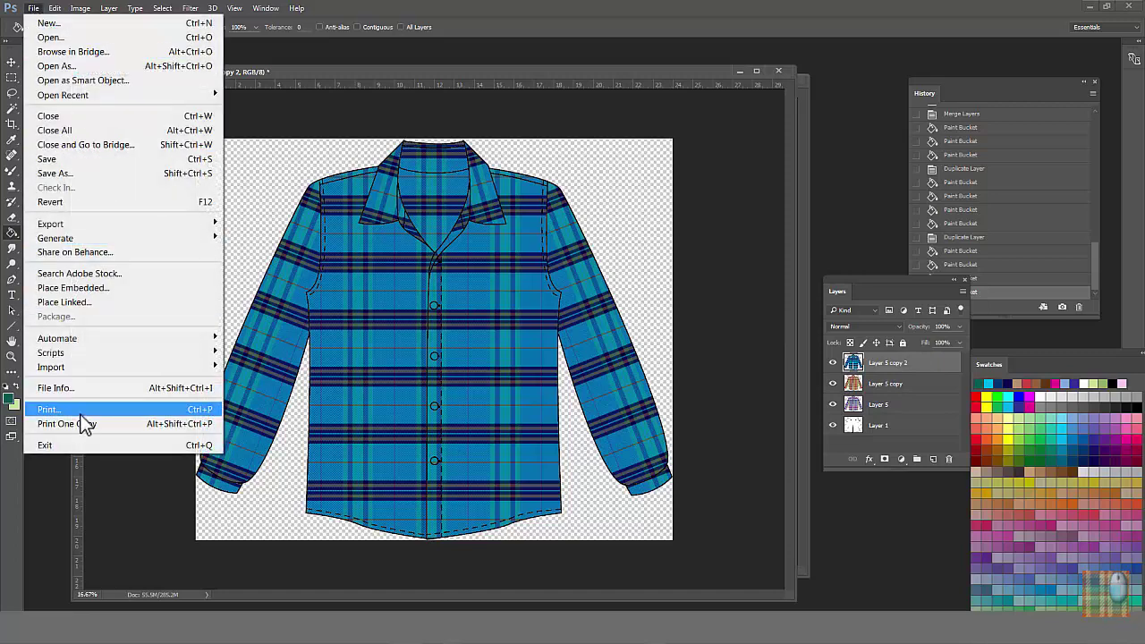
pyautogui.click(121, 409)
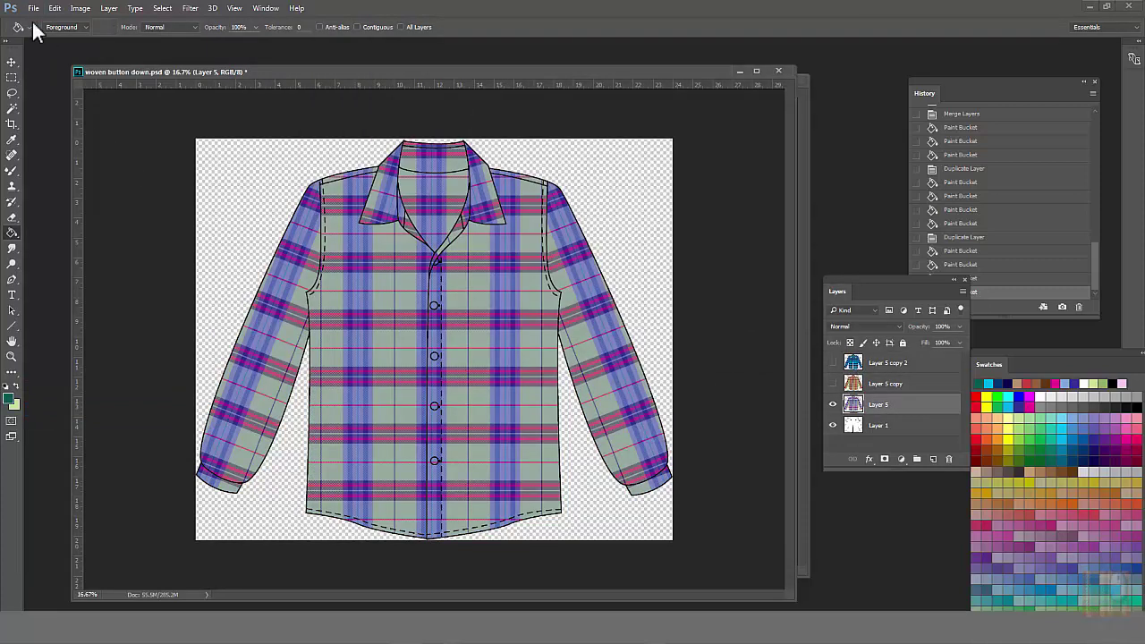
pyautogui.click(33, 9)
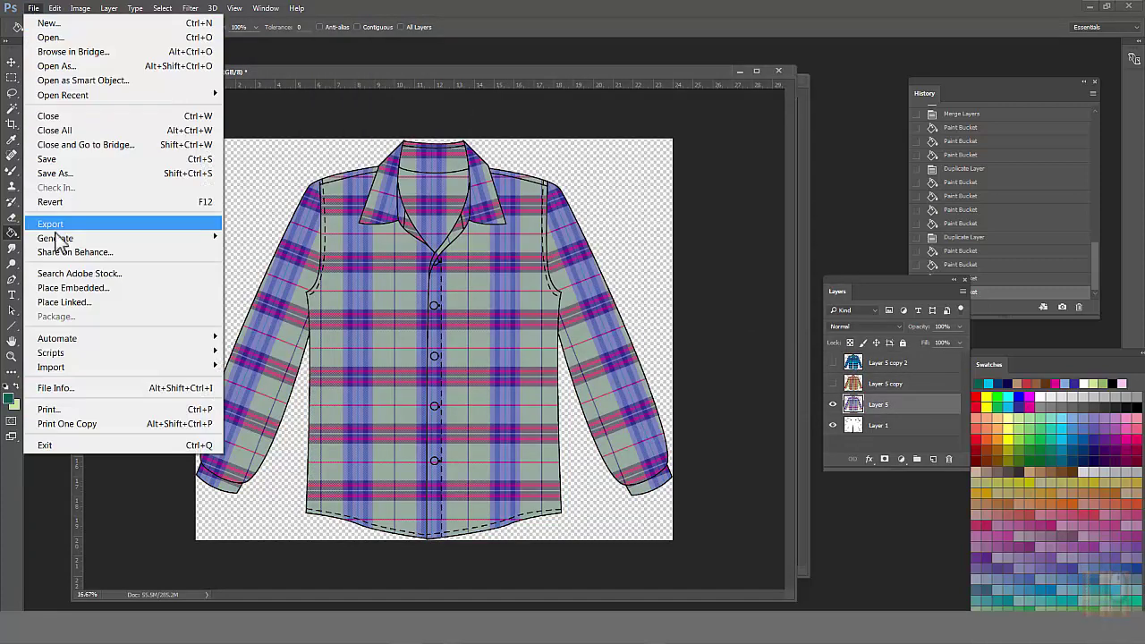
pyautogui.click(77, 410)
pyautogui.click(673, 342)
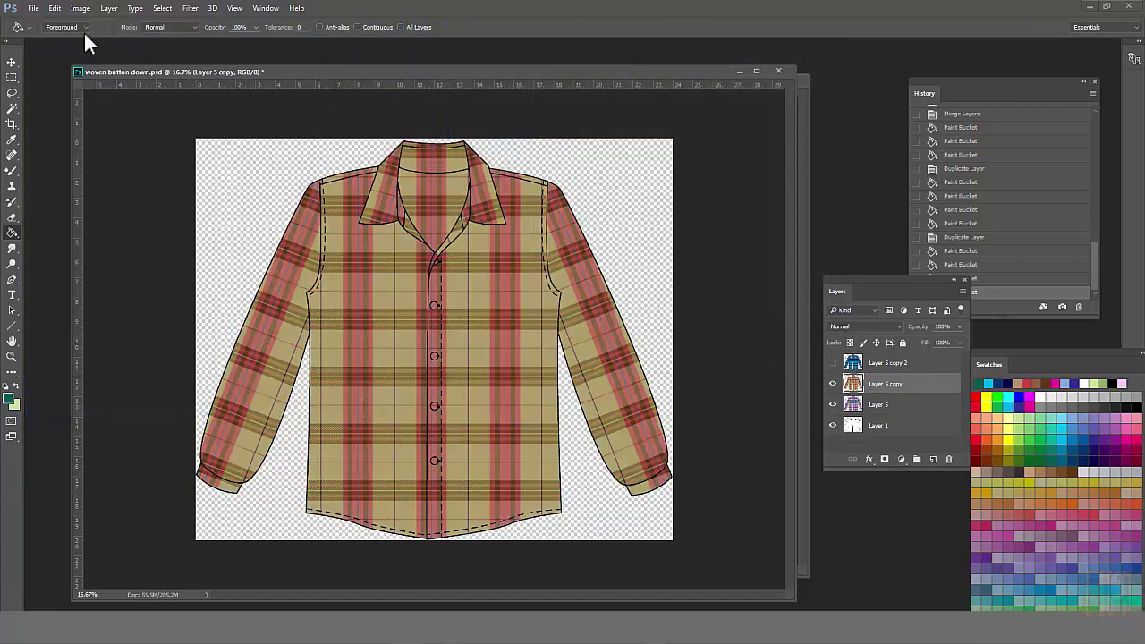
pyautogui.click(33, 9)
pyautogui.click(63, 409)
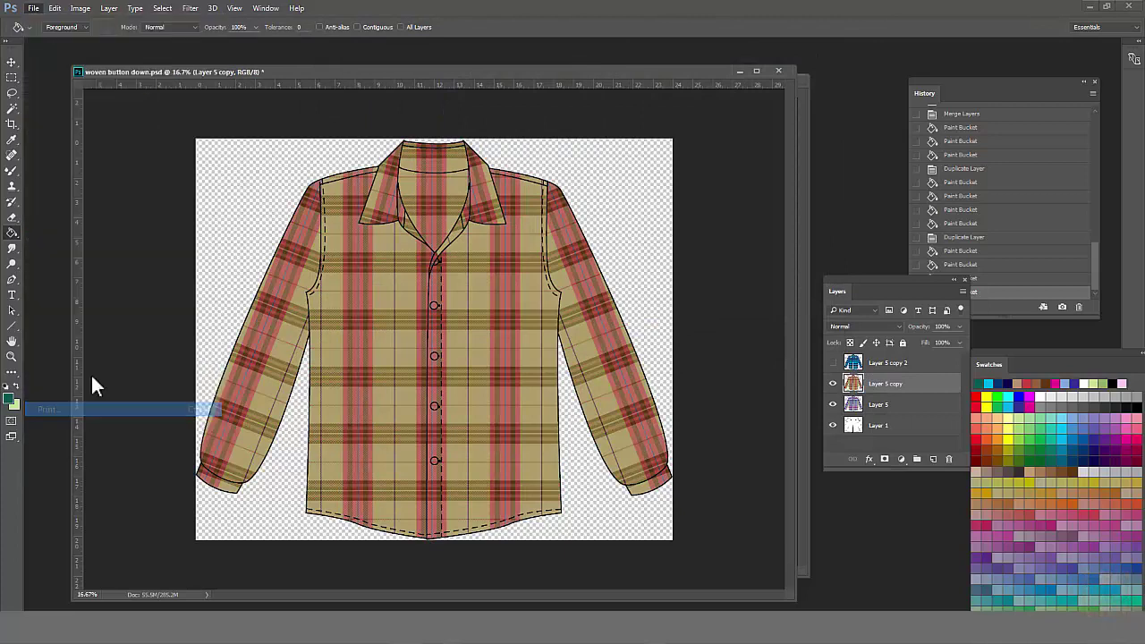